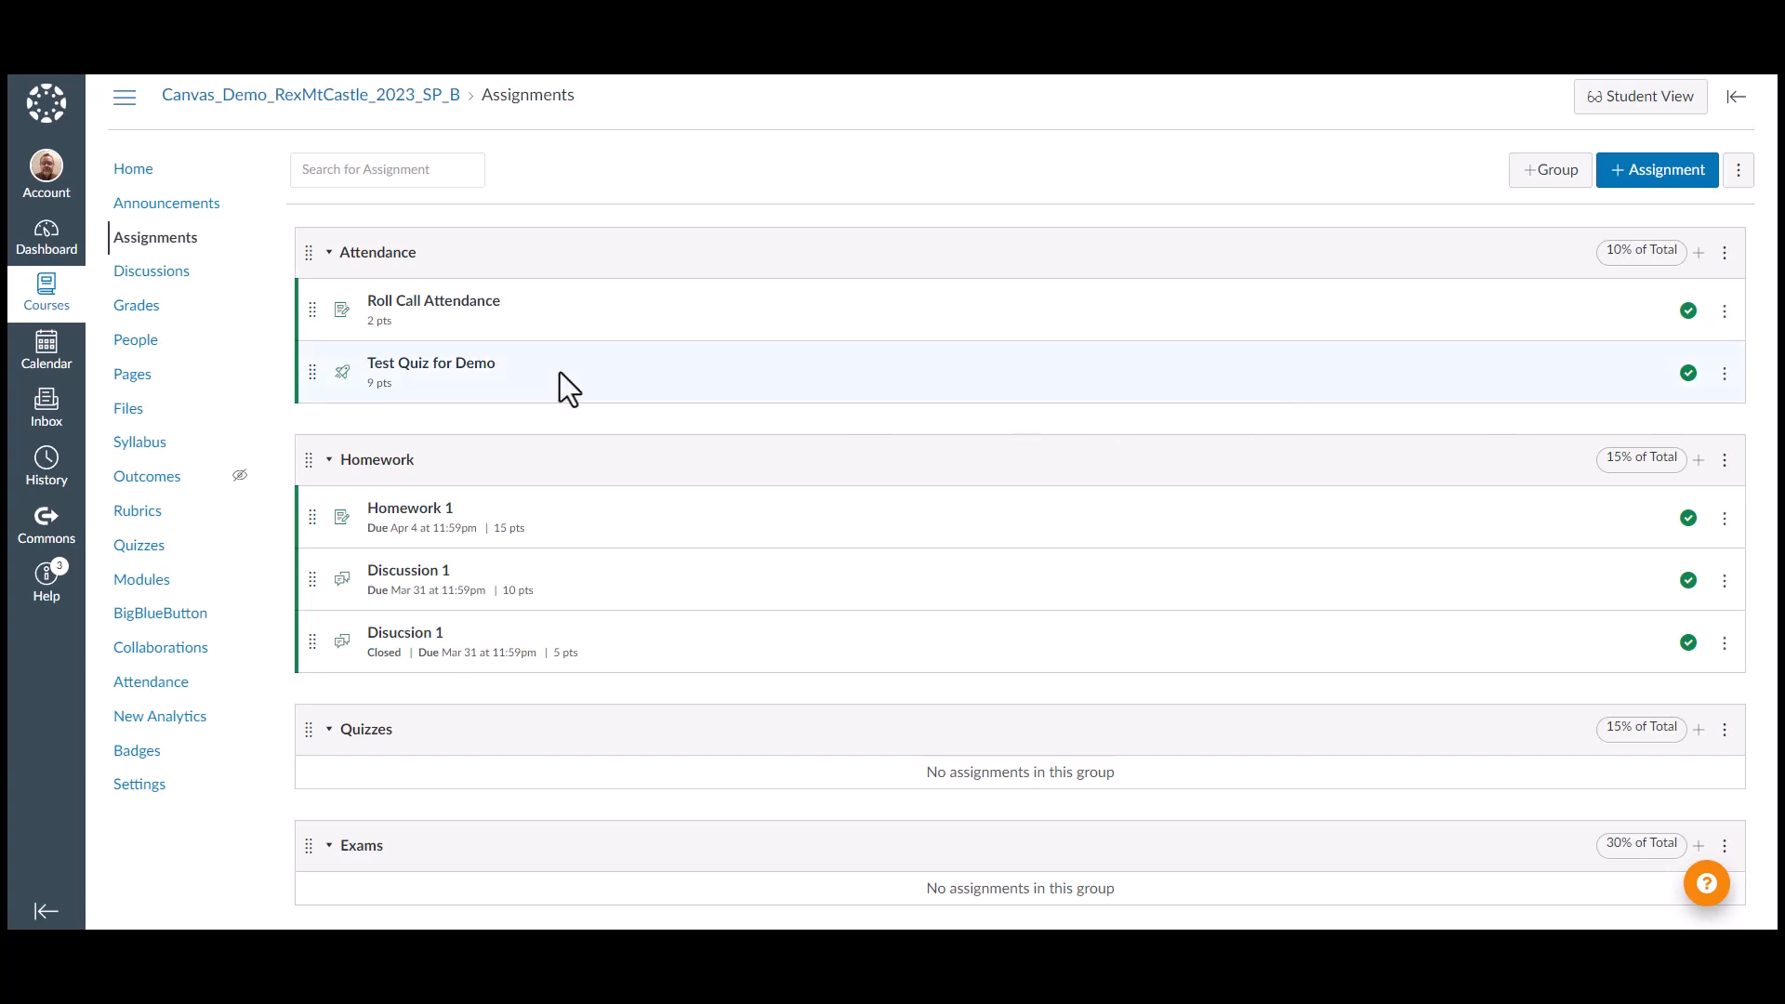
Create a new assignment in the course and name it "Homework 2"
left_click(174, 242)
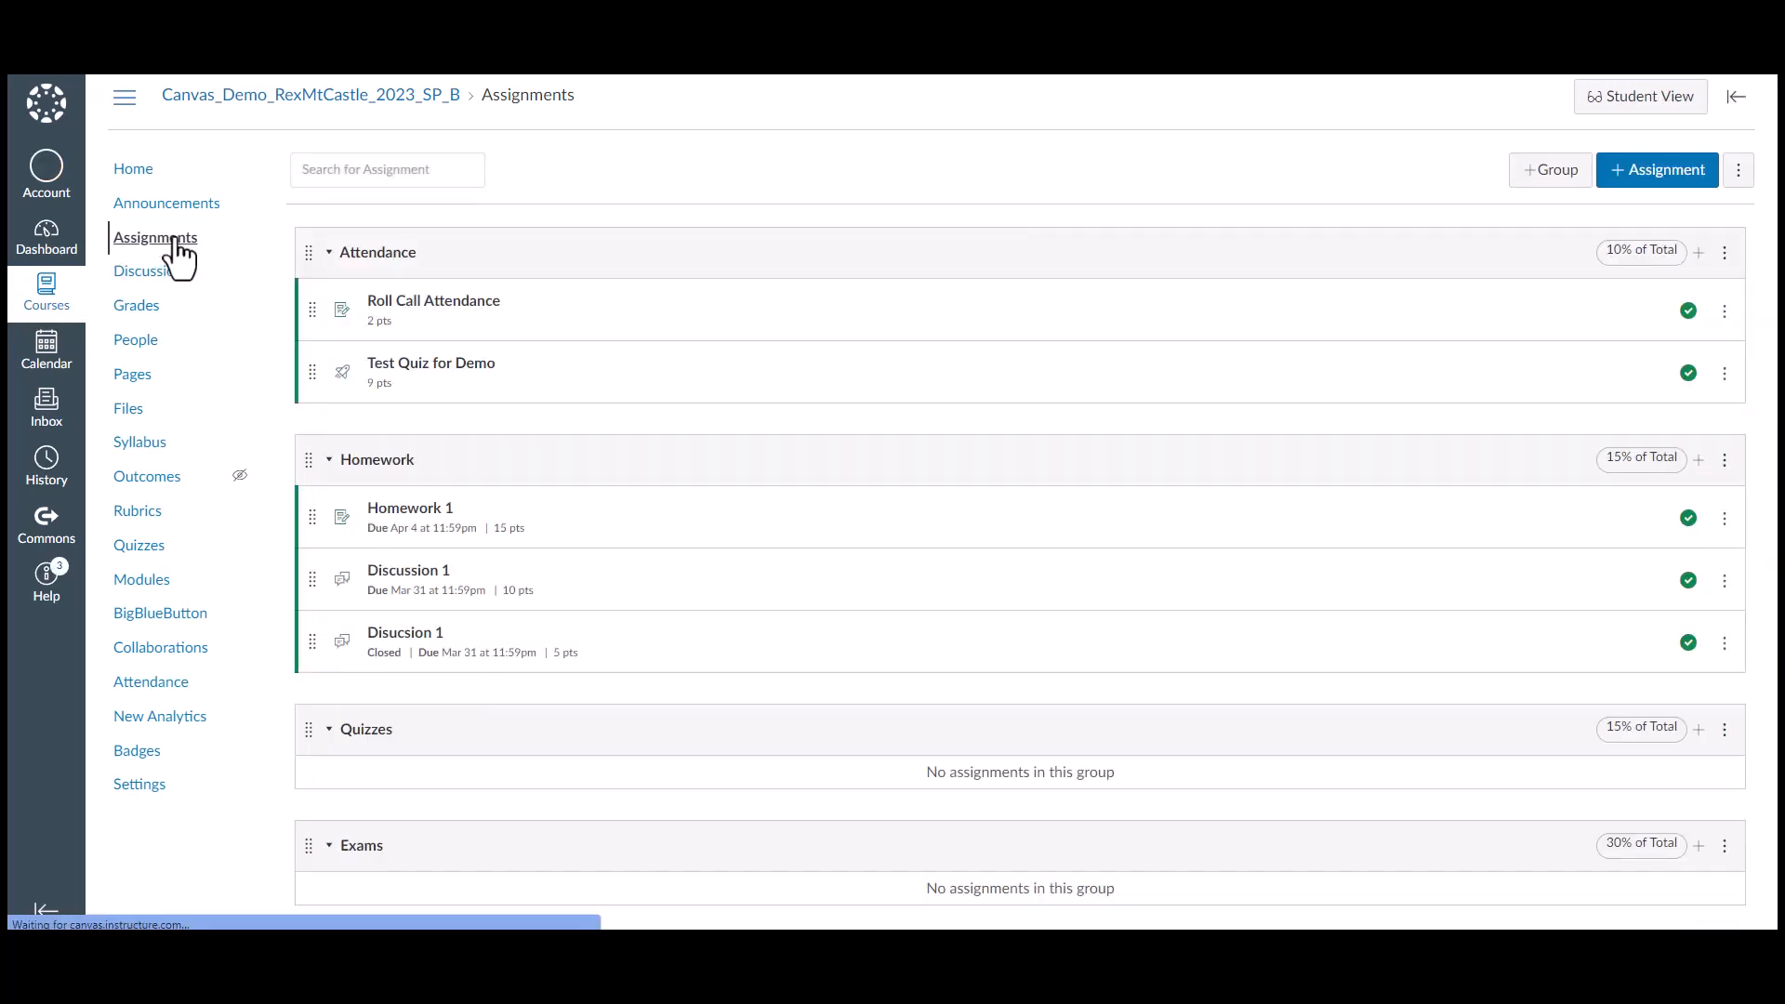
left_click(1638, 186)
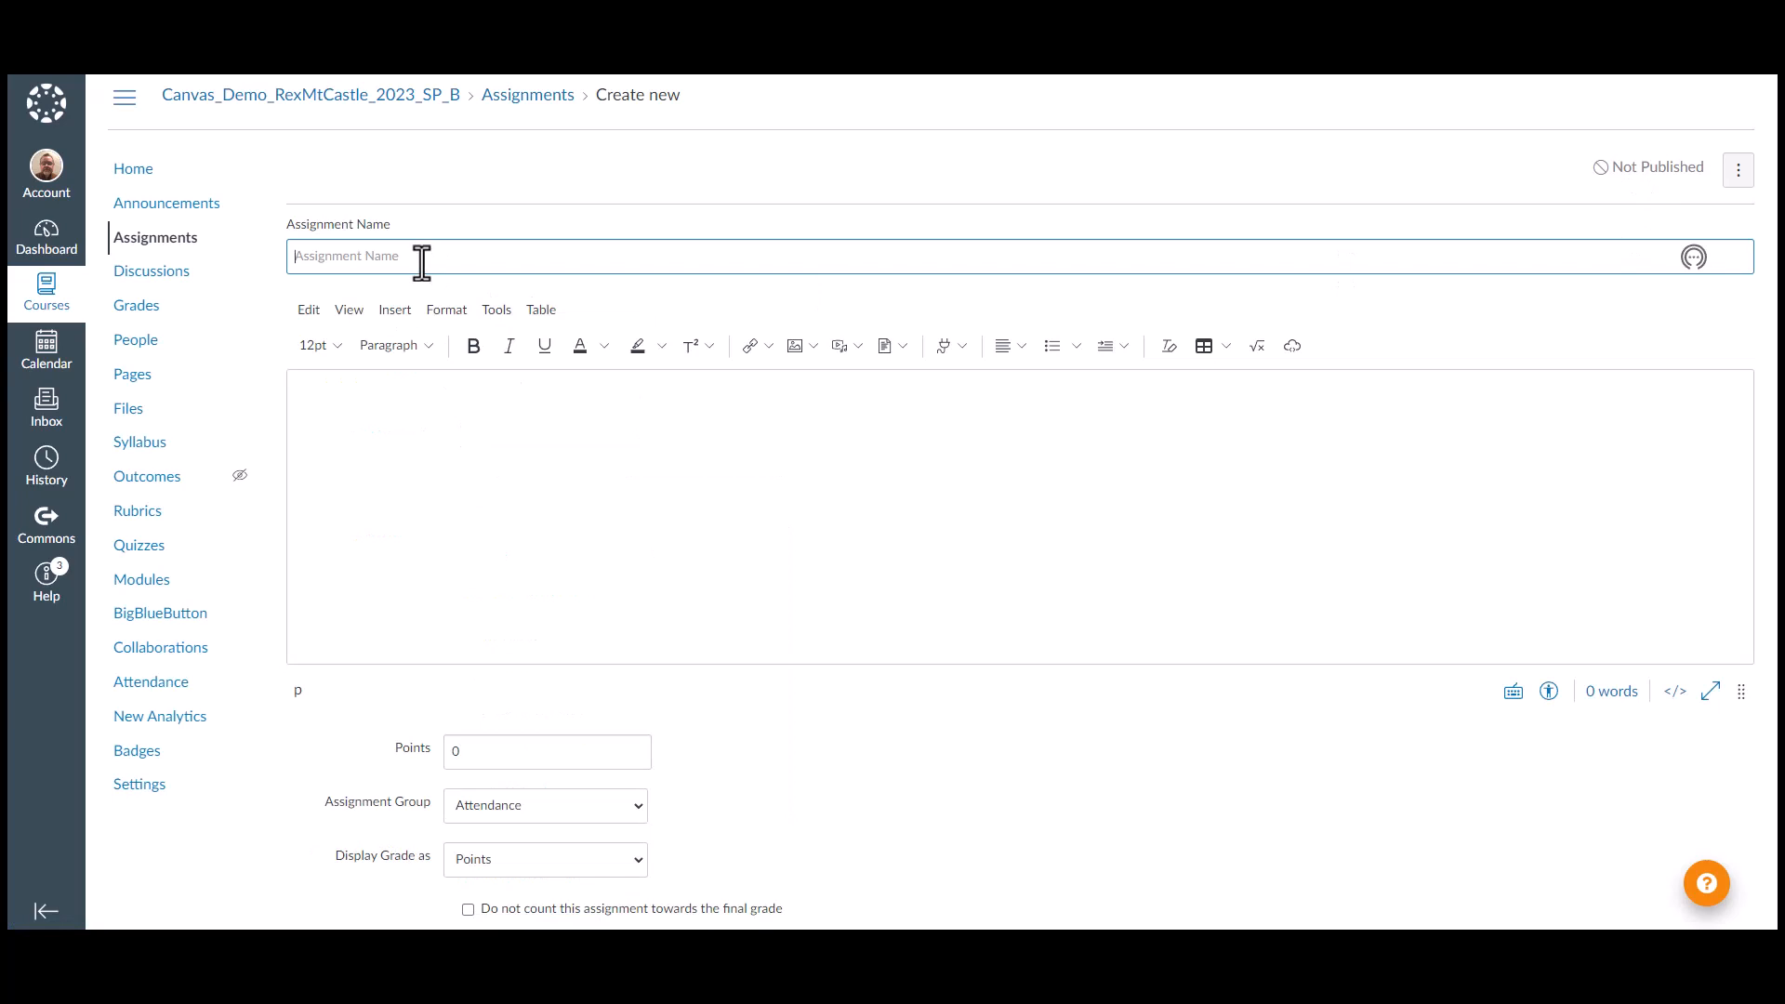
type("Homework 2")
Set the assignment's points to 10 and assign it to the Homework group
scroll(450, 507, "down", 2)
scroll(450, 507, "down", 2)
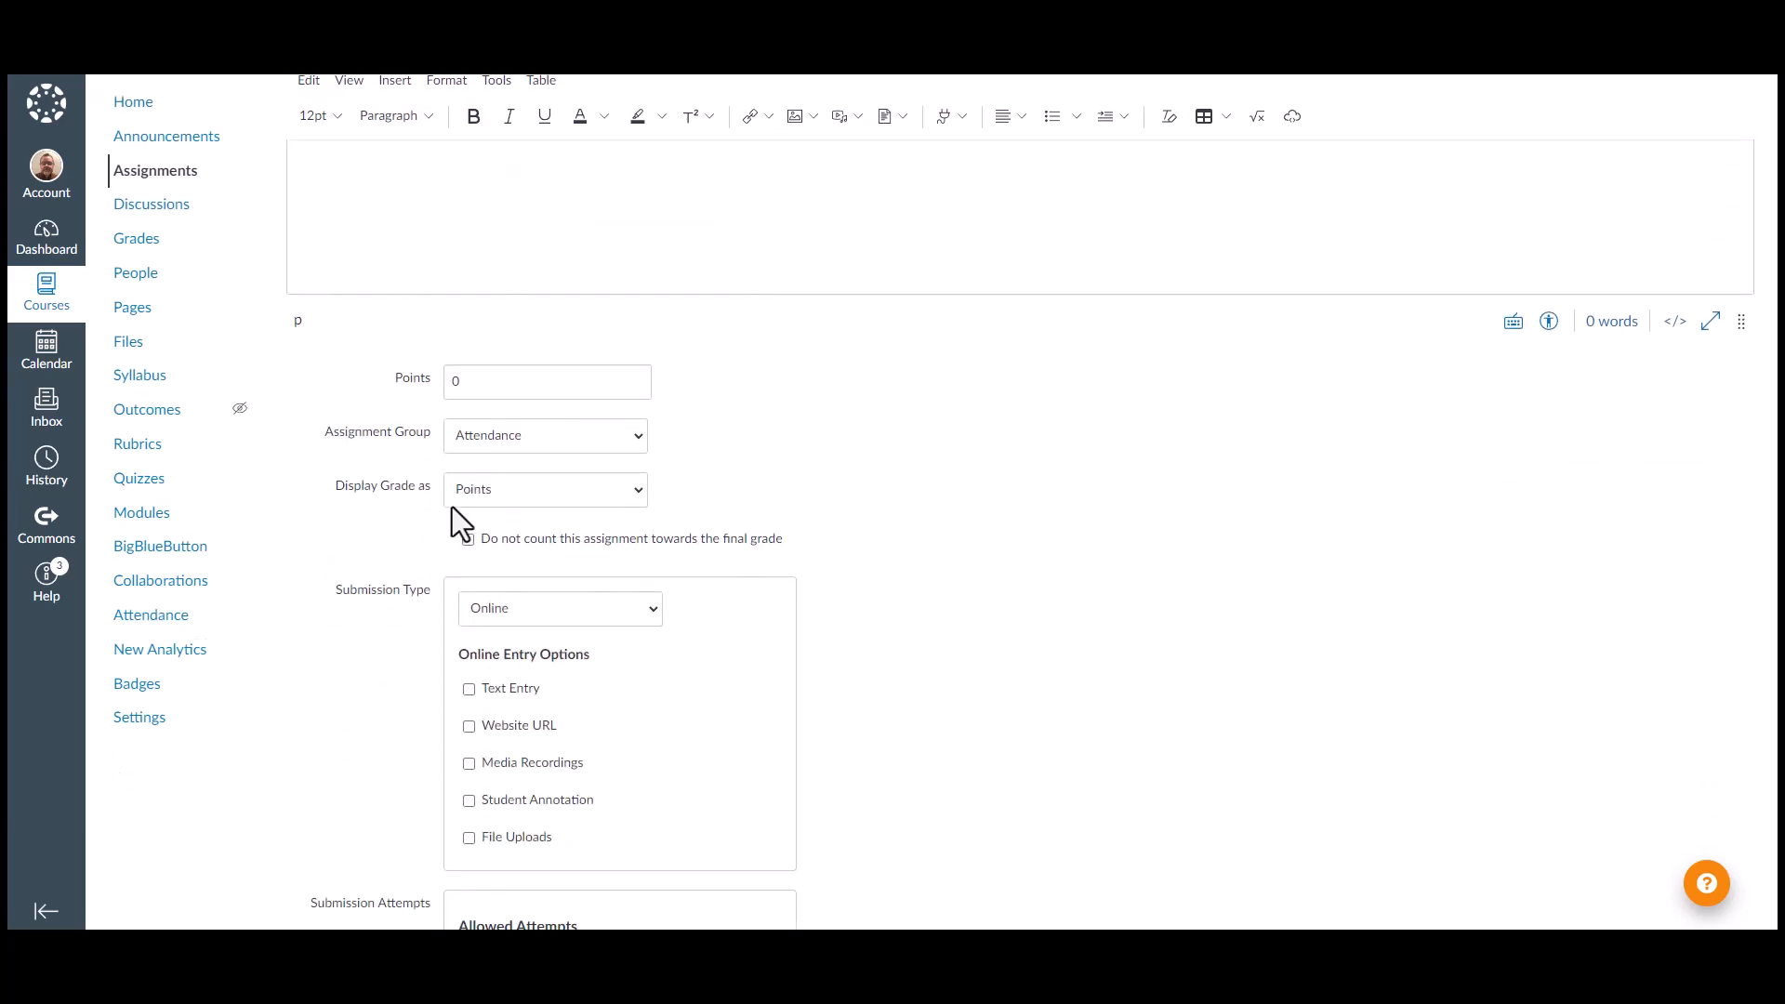
left_click_drag(488, 384, 420, 381)
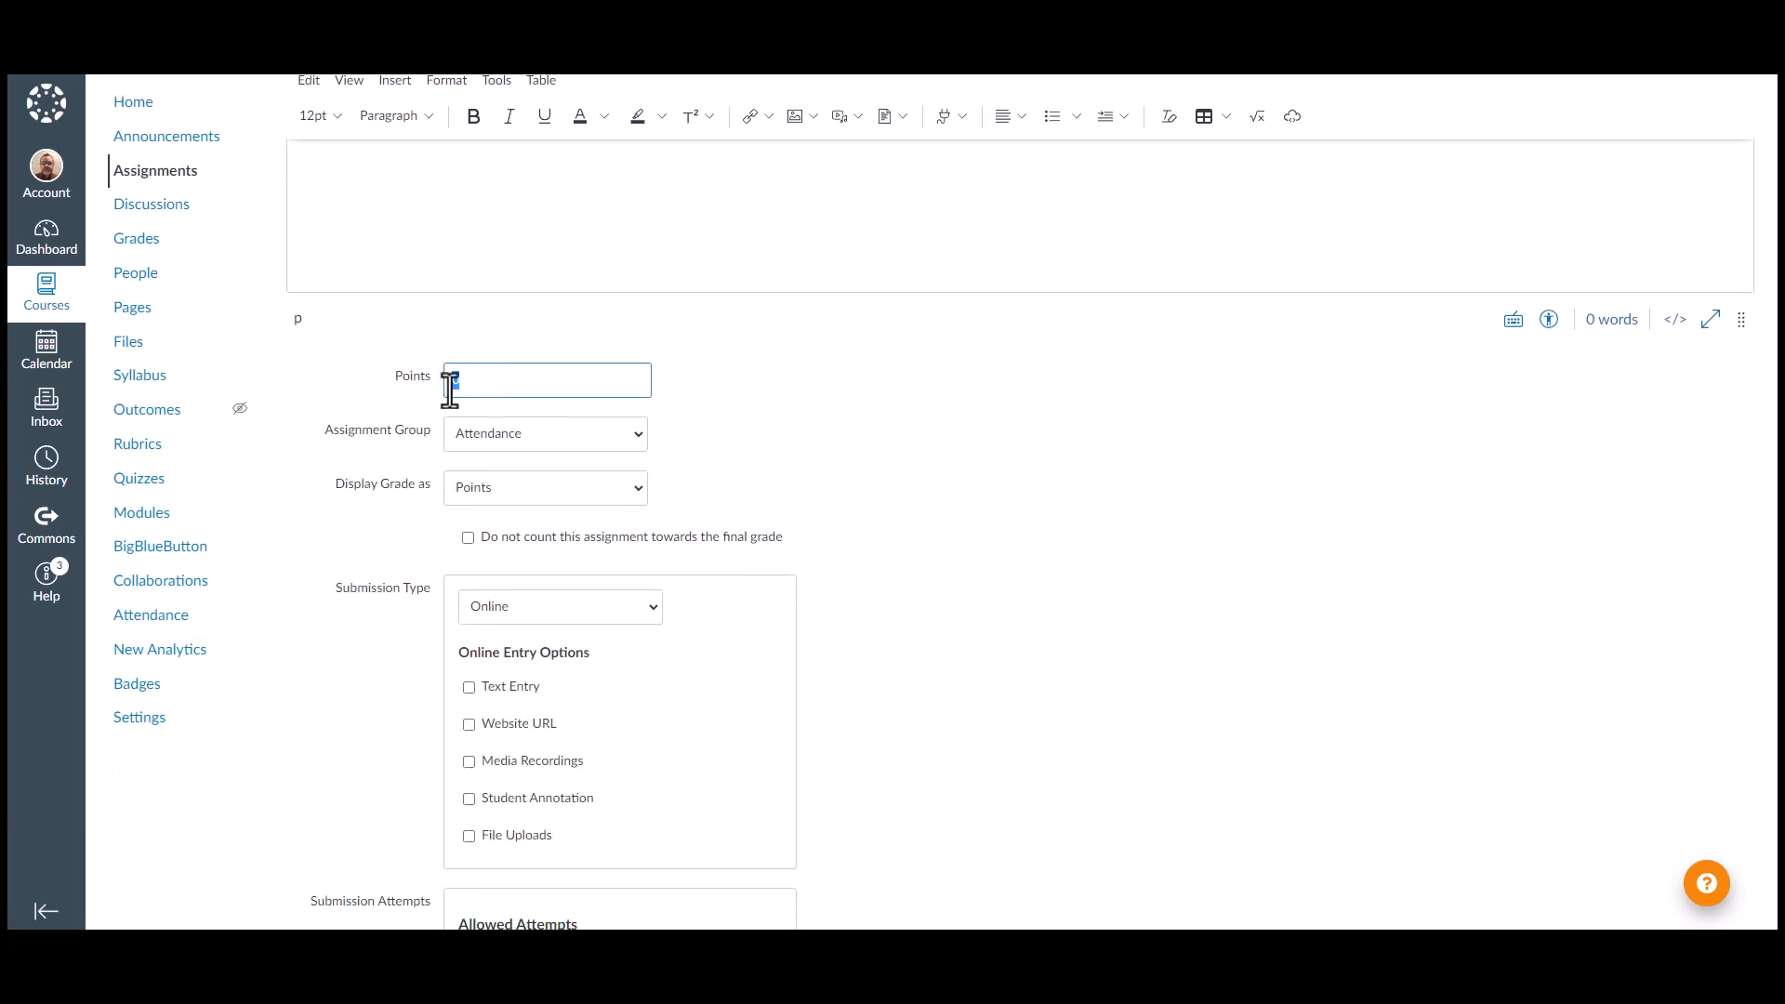
type("10")
left_click(632, 435)
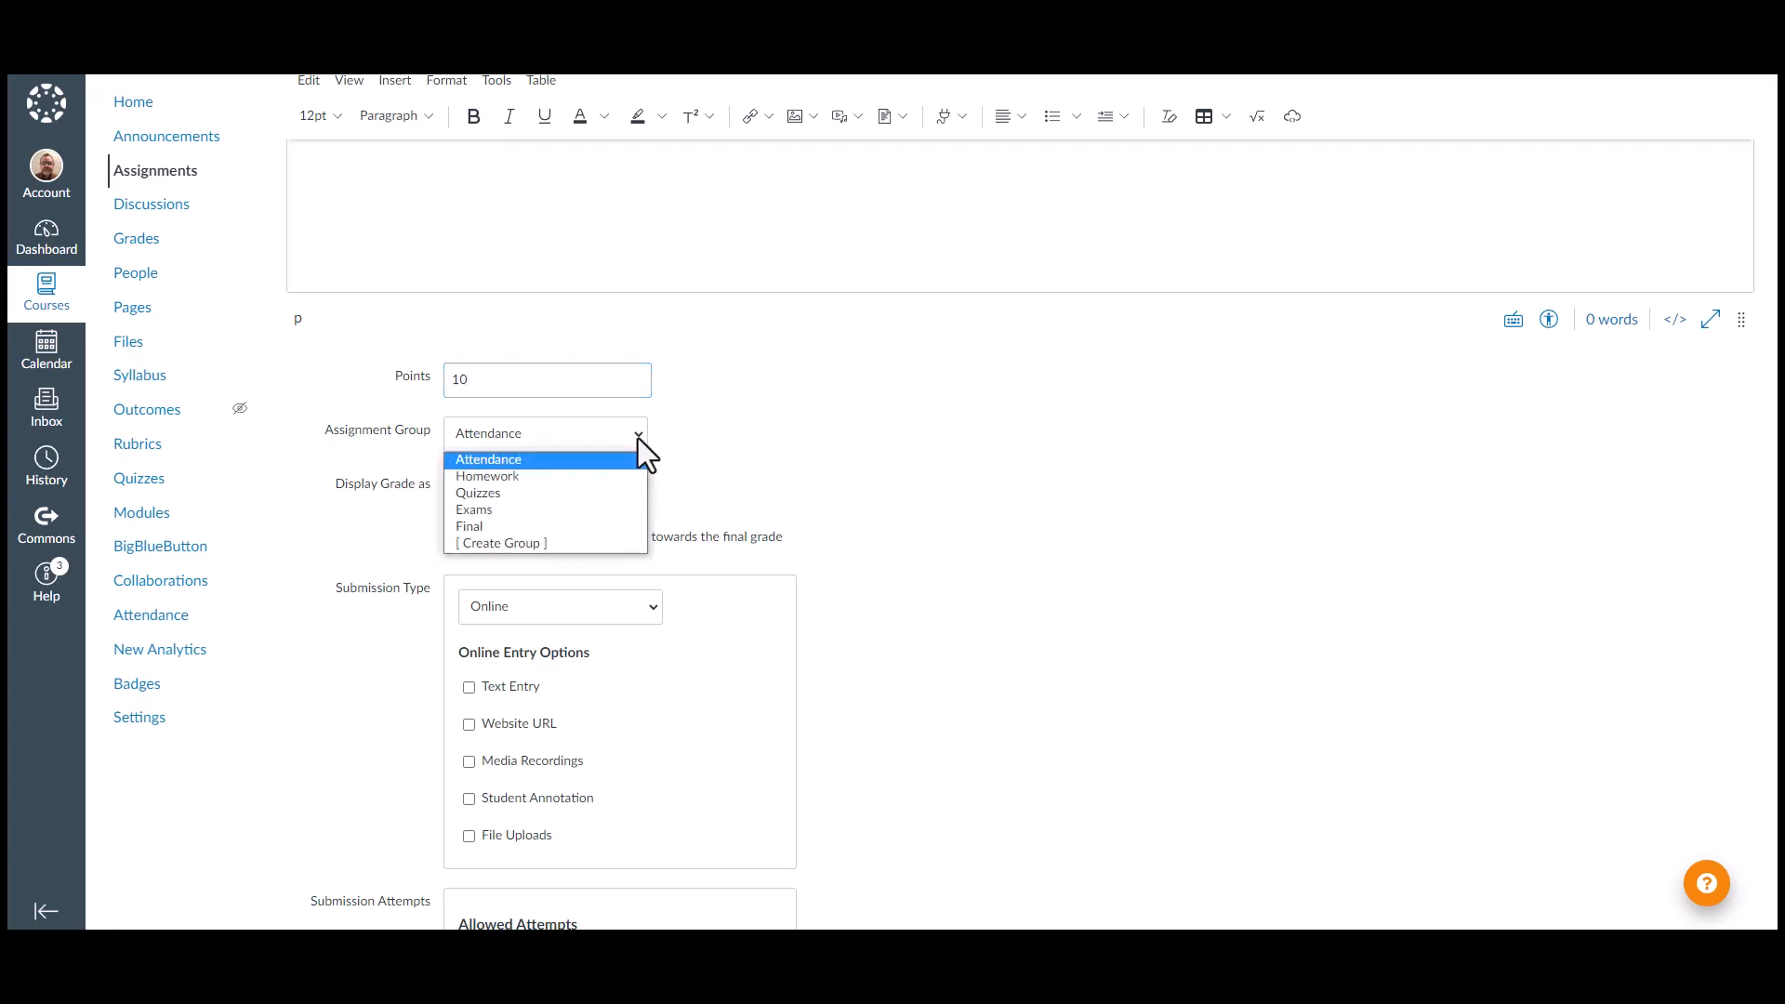
left_click(494, 478)
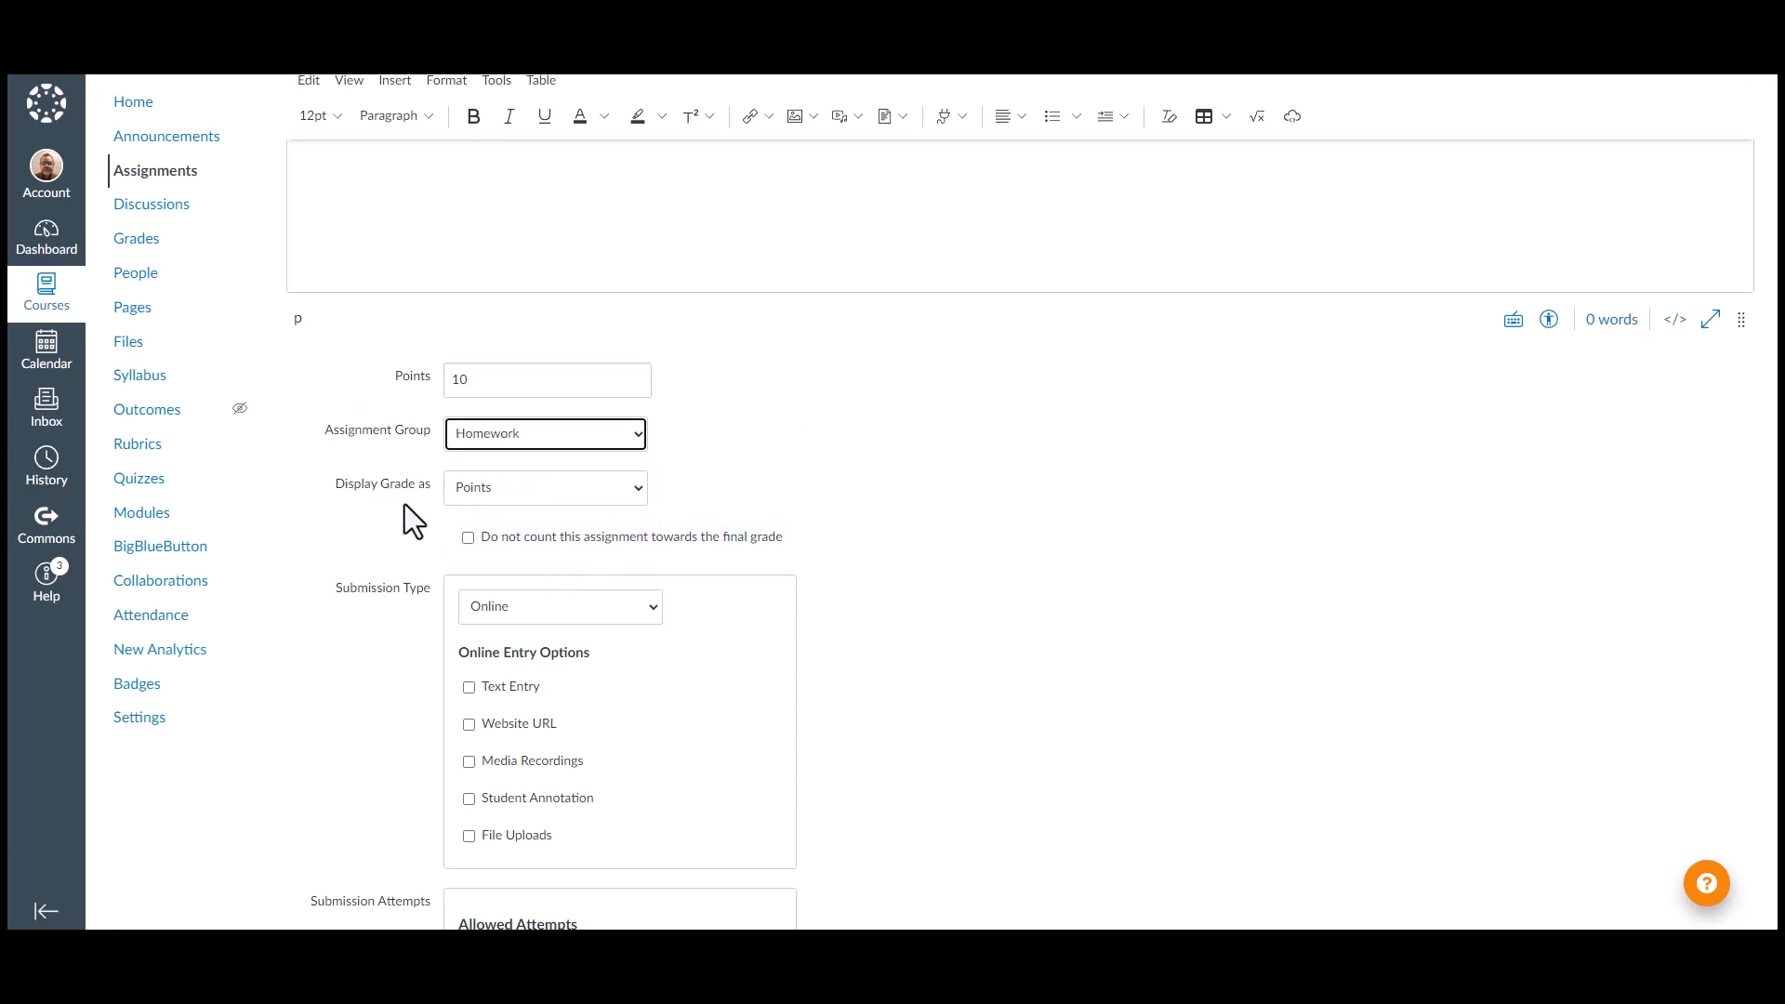
Display the grade as Points and allow File Uploads as the online entry option
left_click(623, 496)
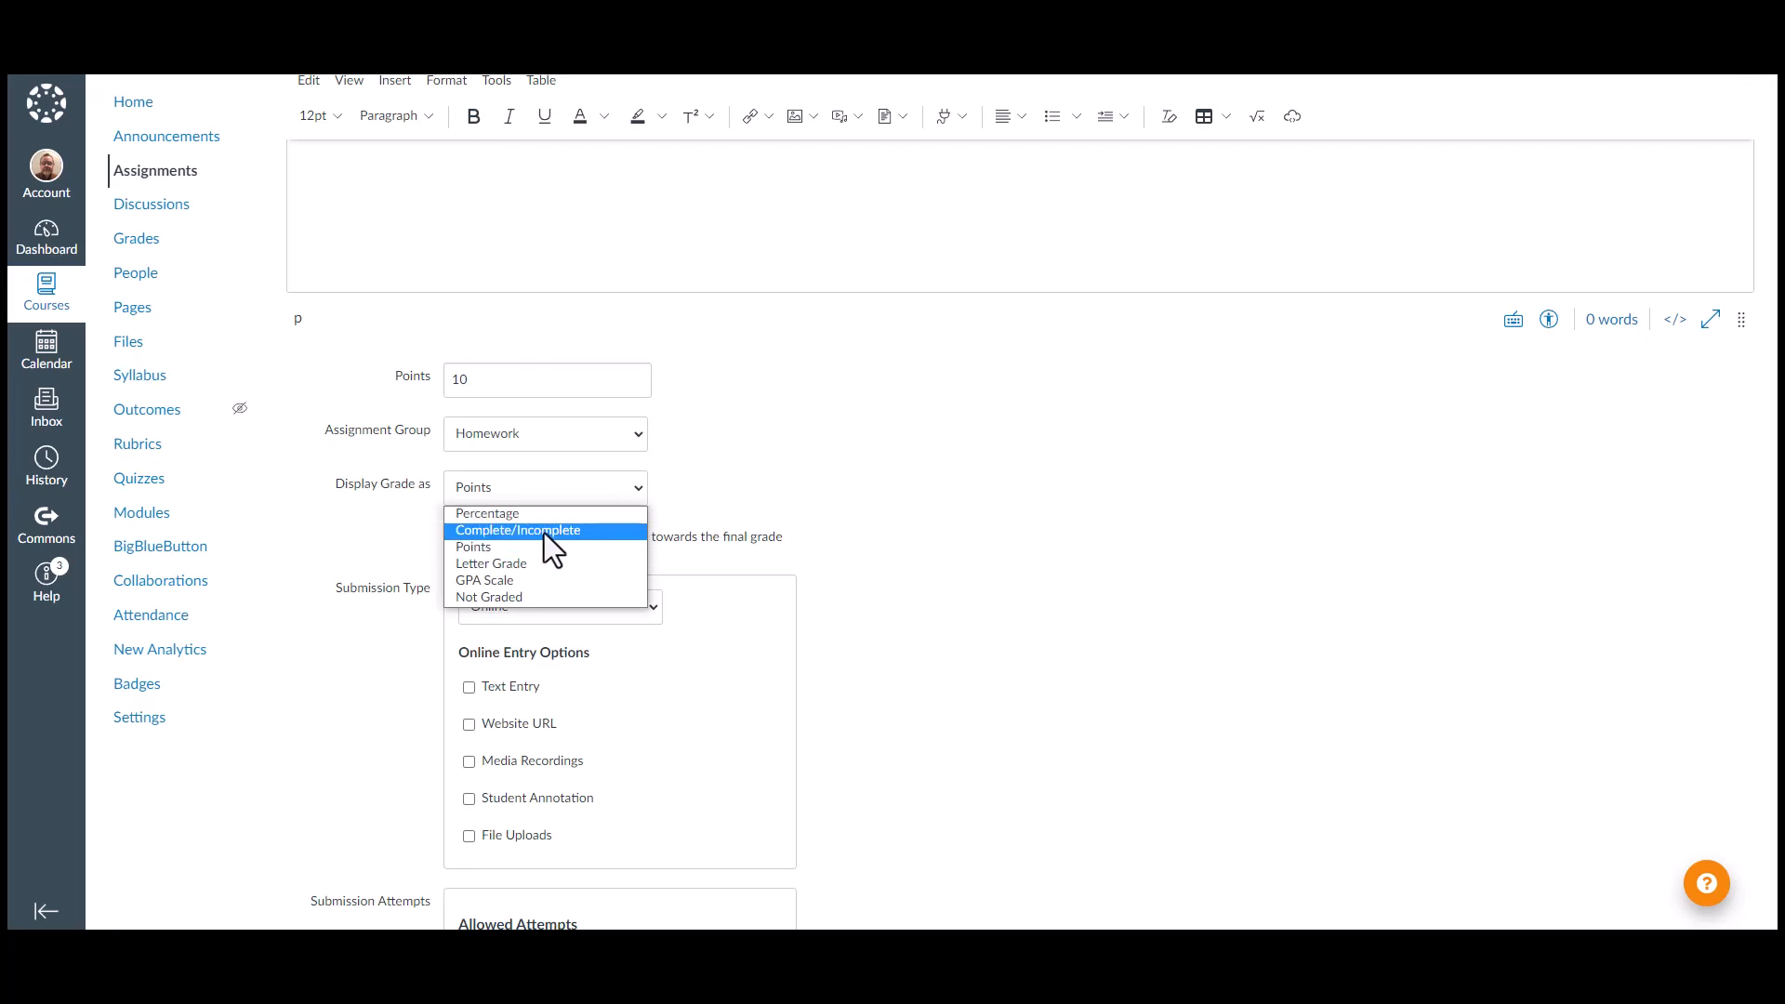
left_click(472, 552)
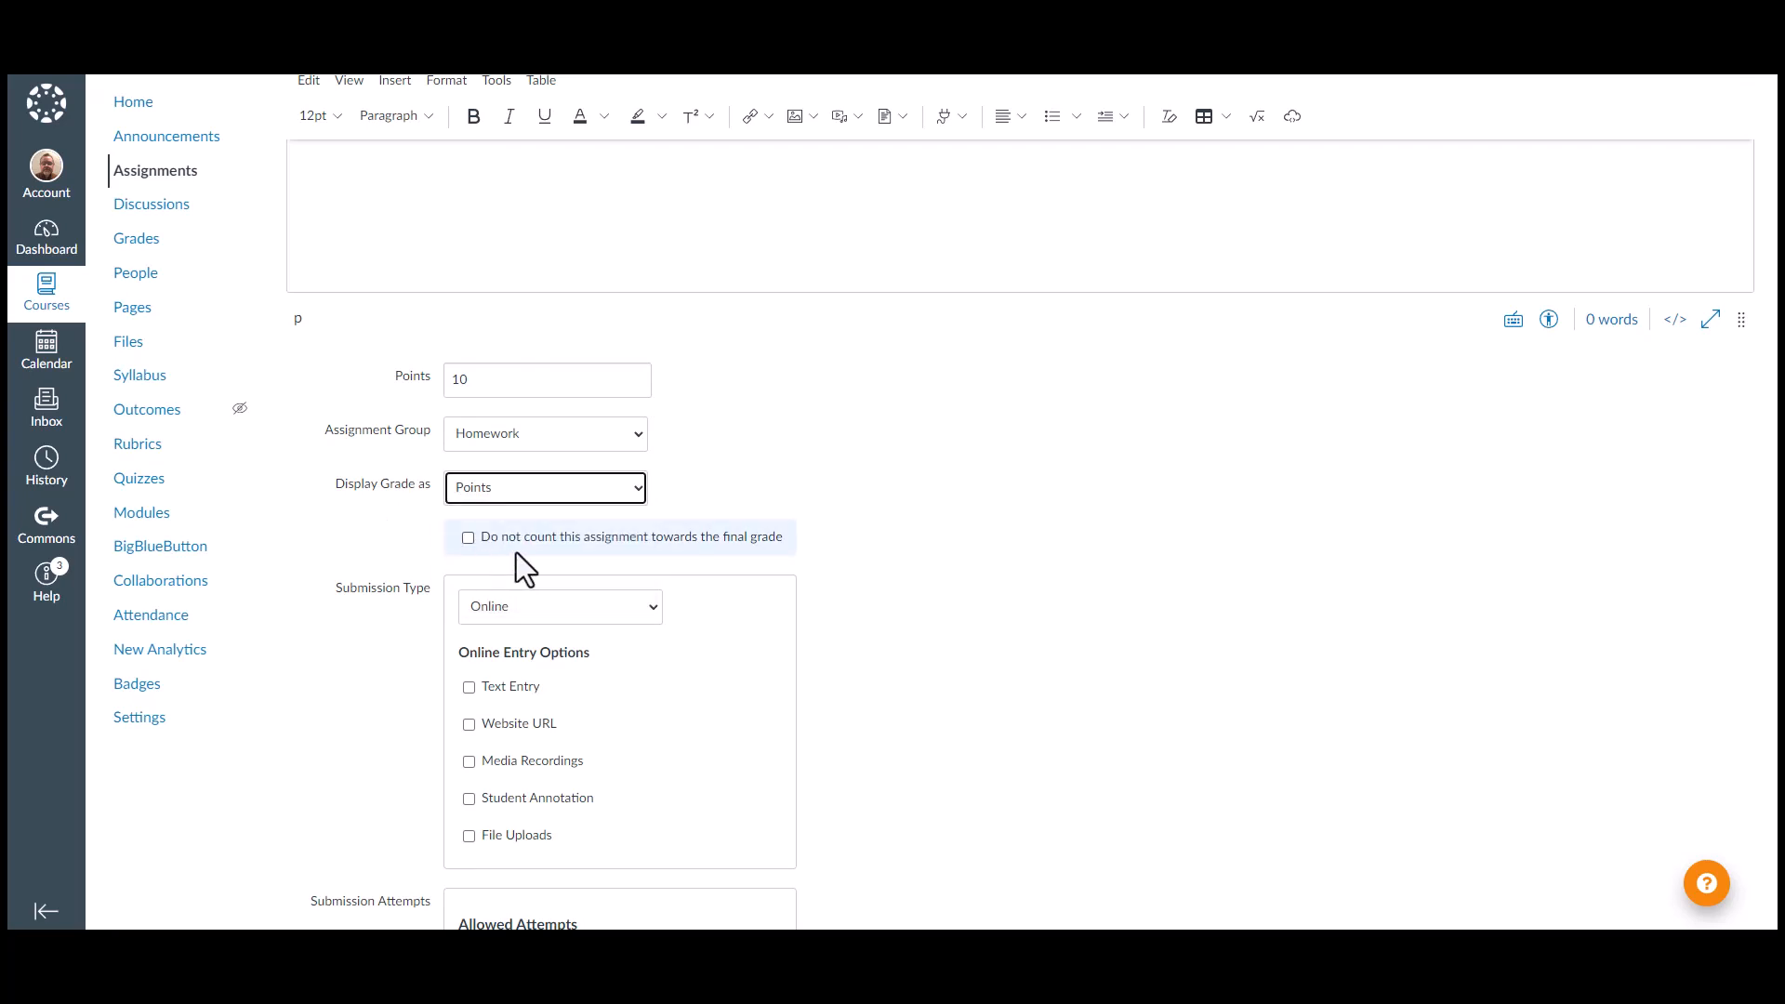
scroll(815, 567, "down", 2)
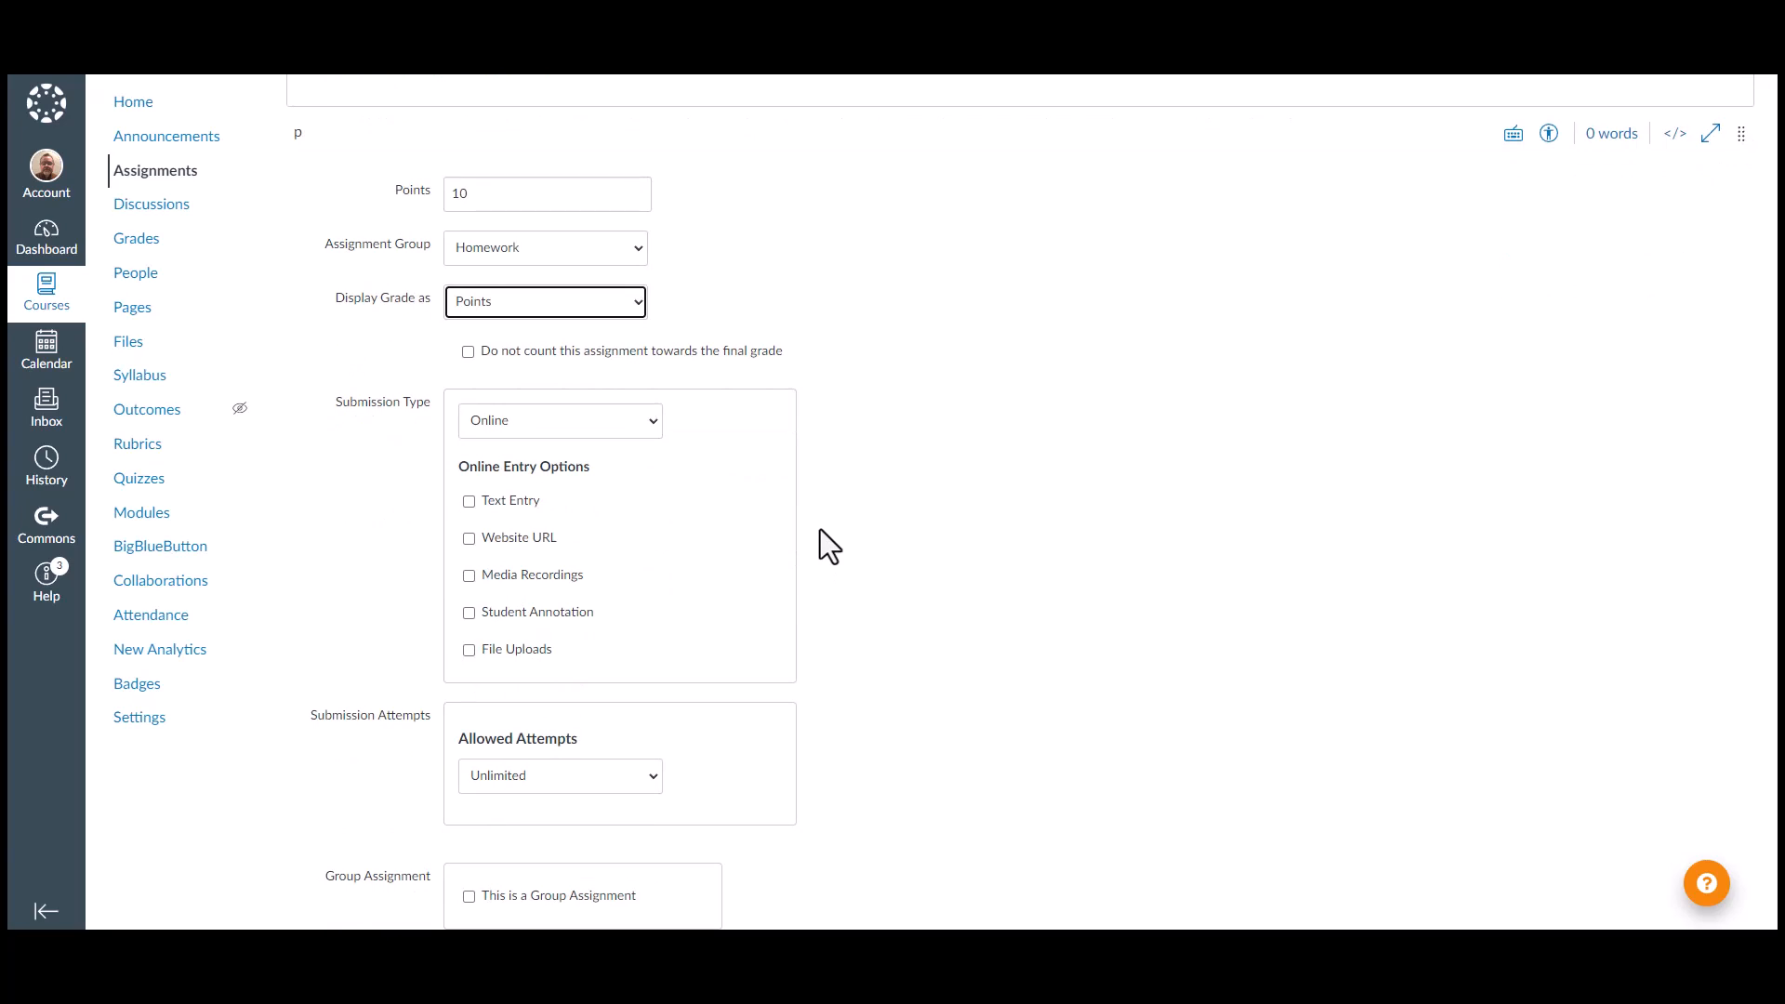
scroll(819, 530, "down", 1)
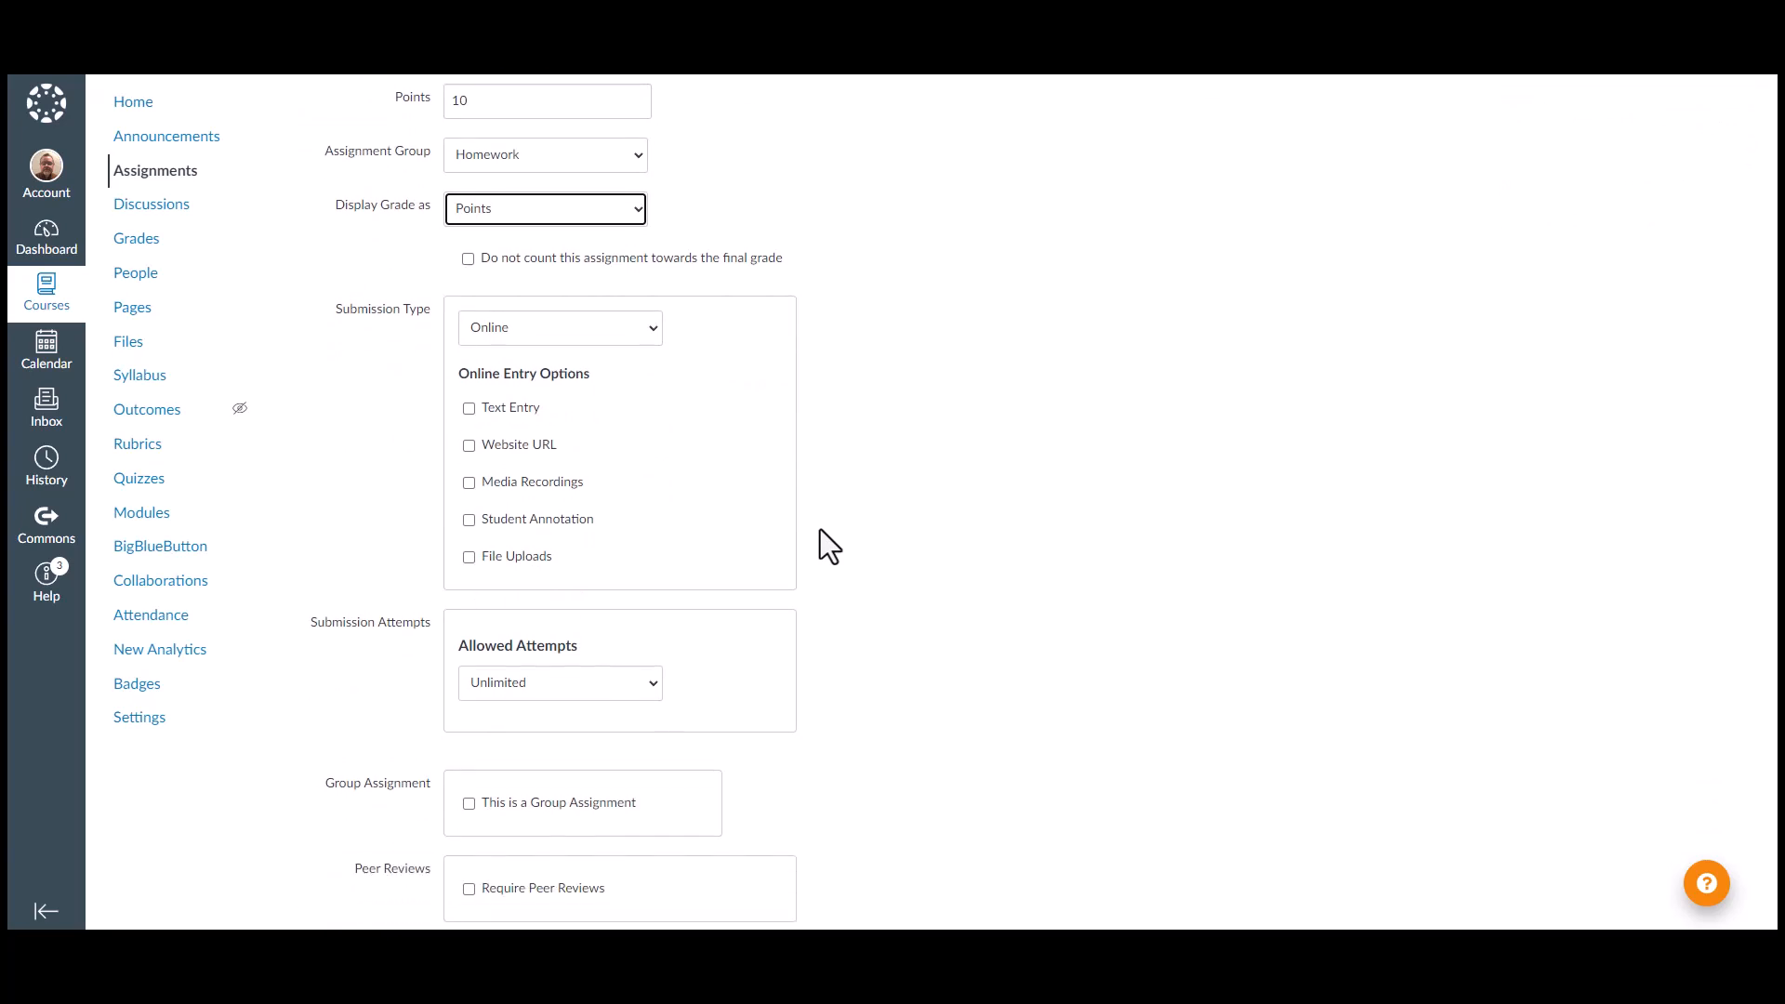
left_click(470, 557)
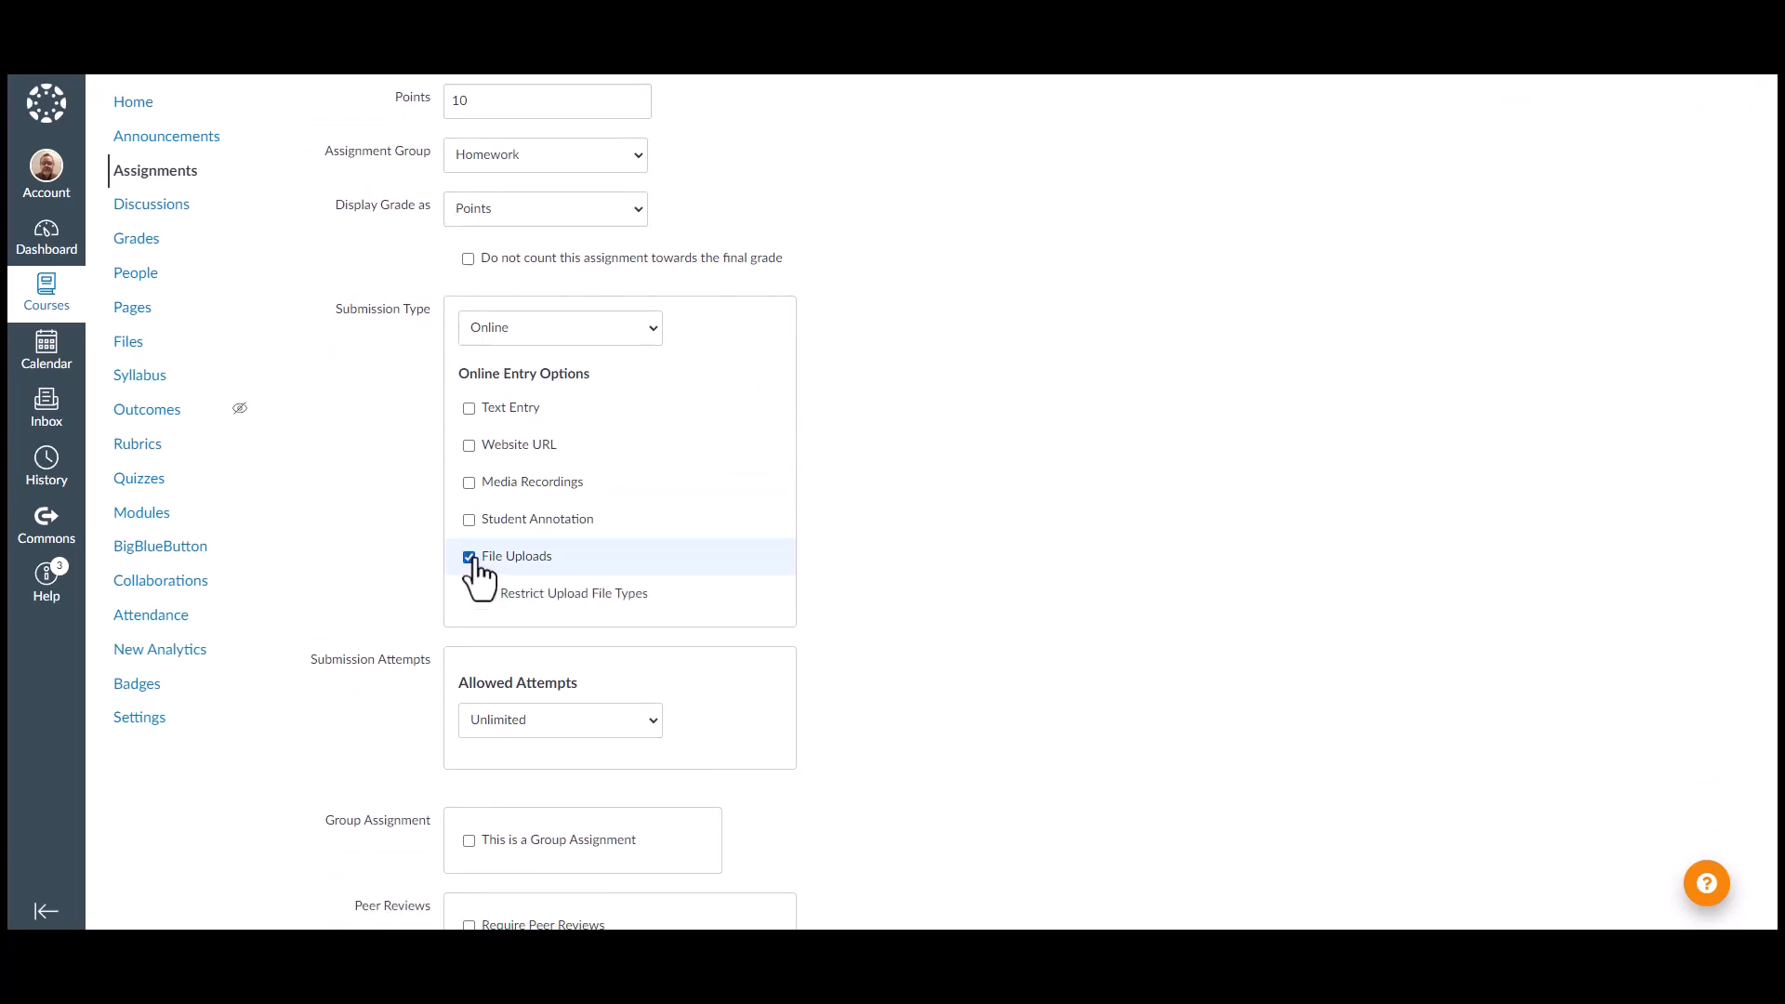
left_click(649, 334)
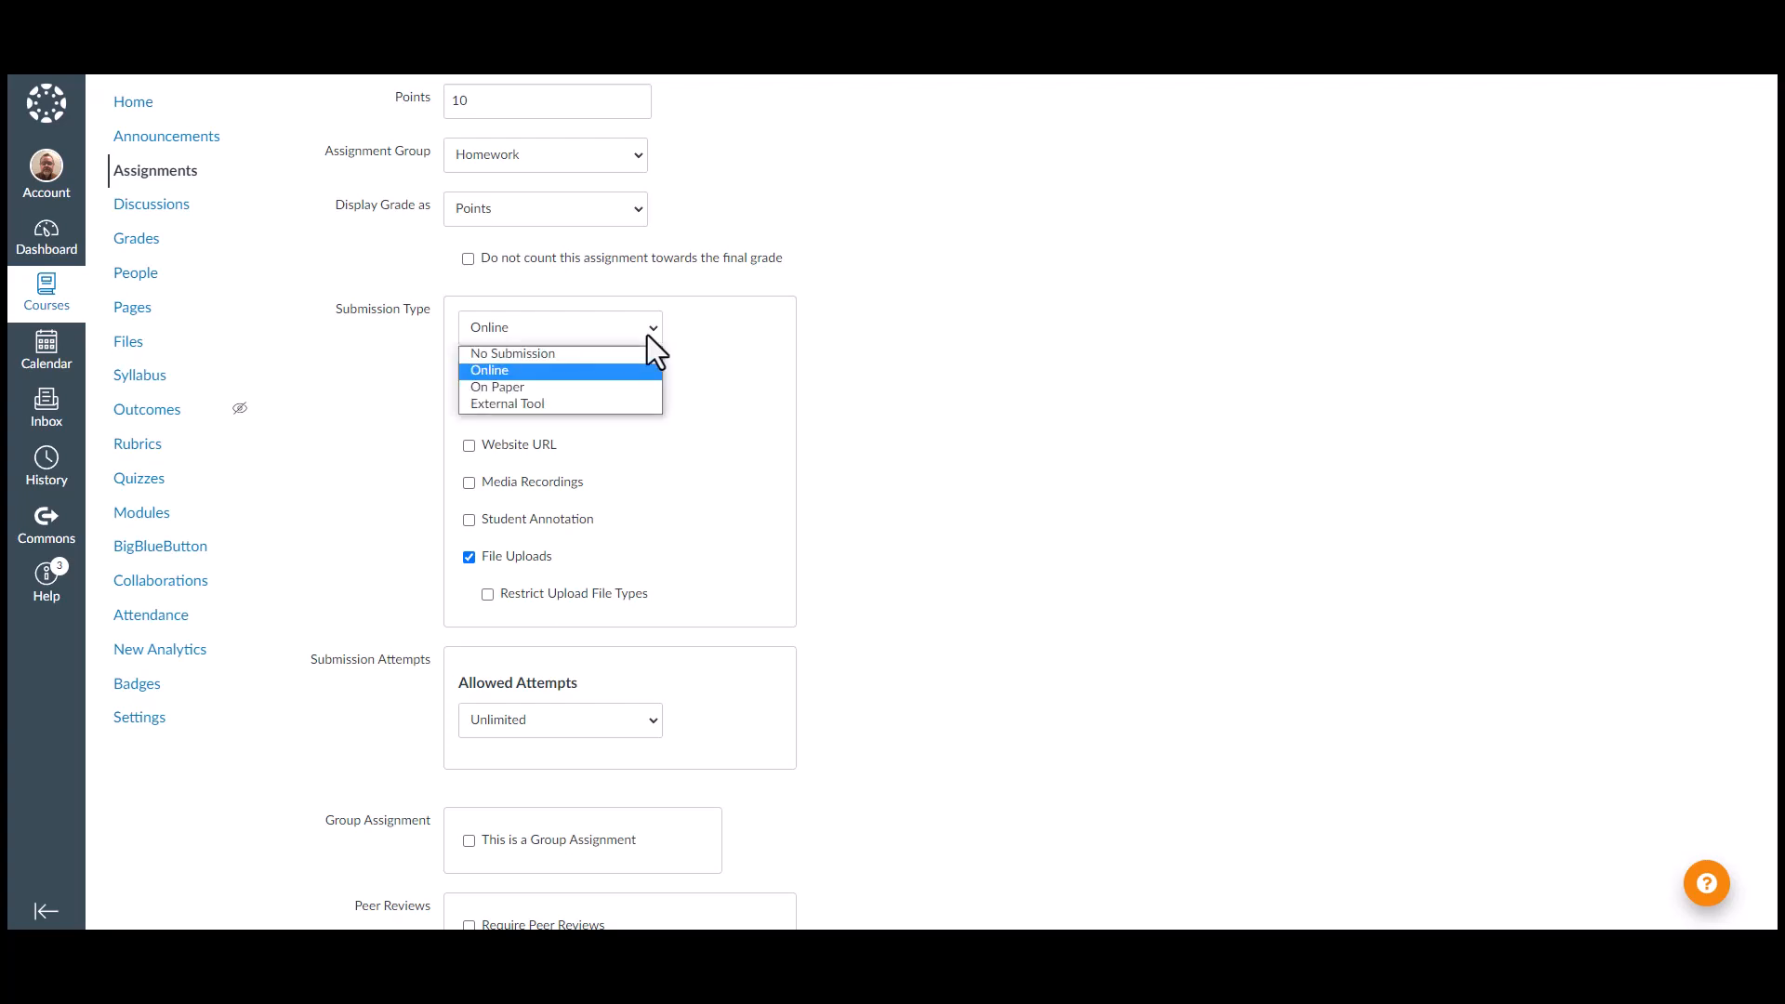
left_click(513, 405)
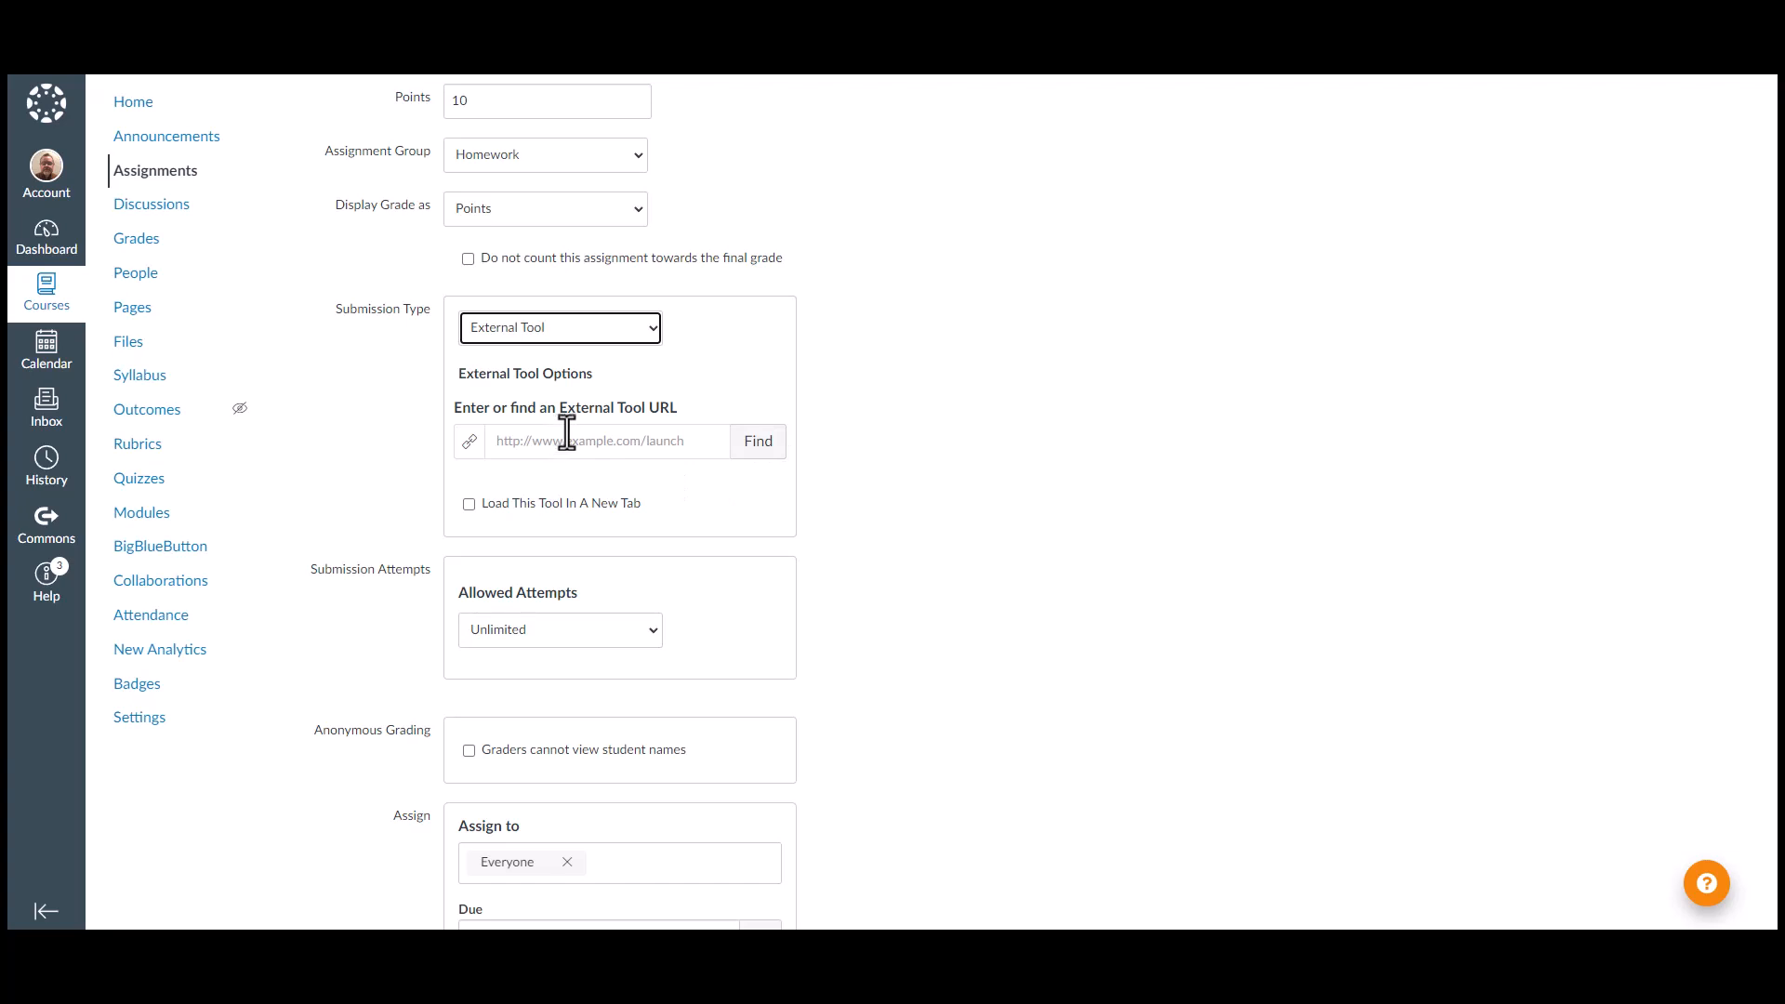
left_click(653, 447)
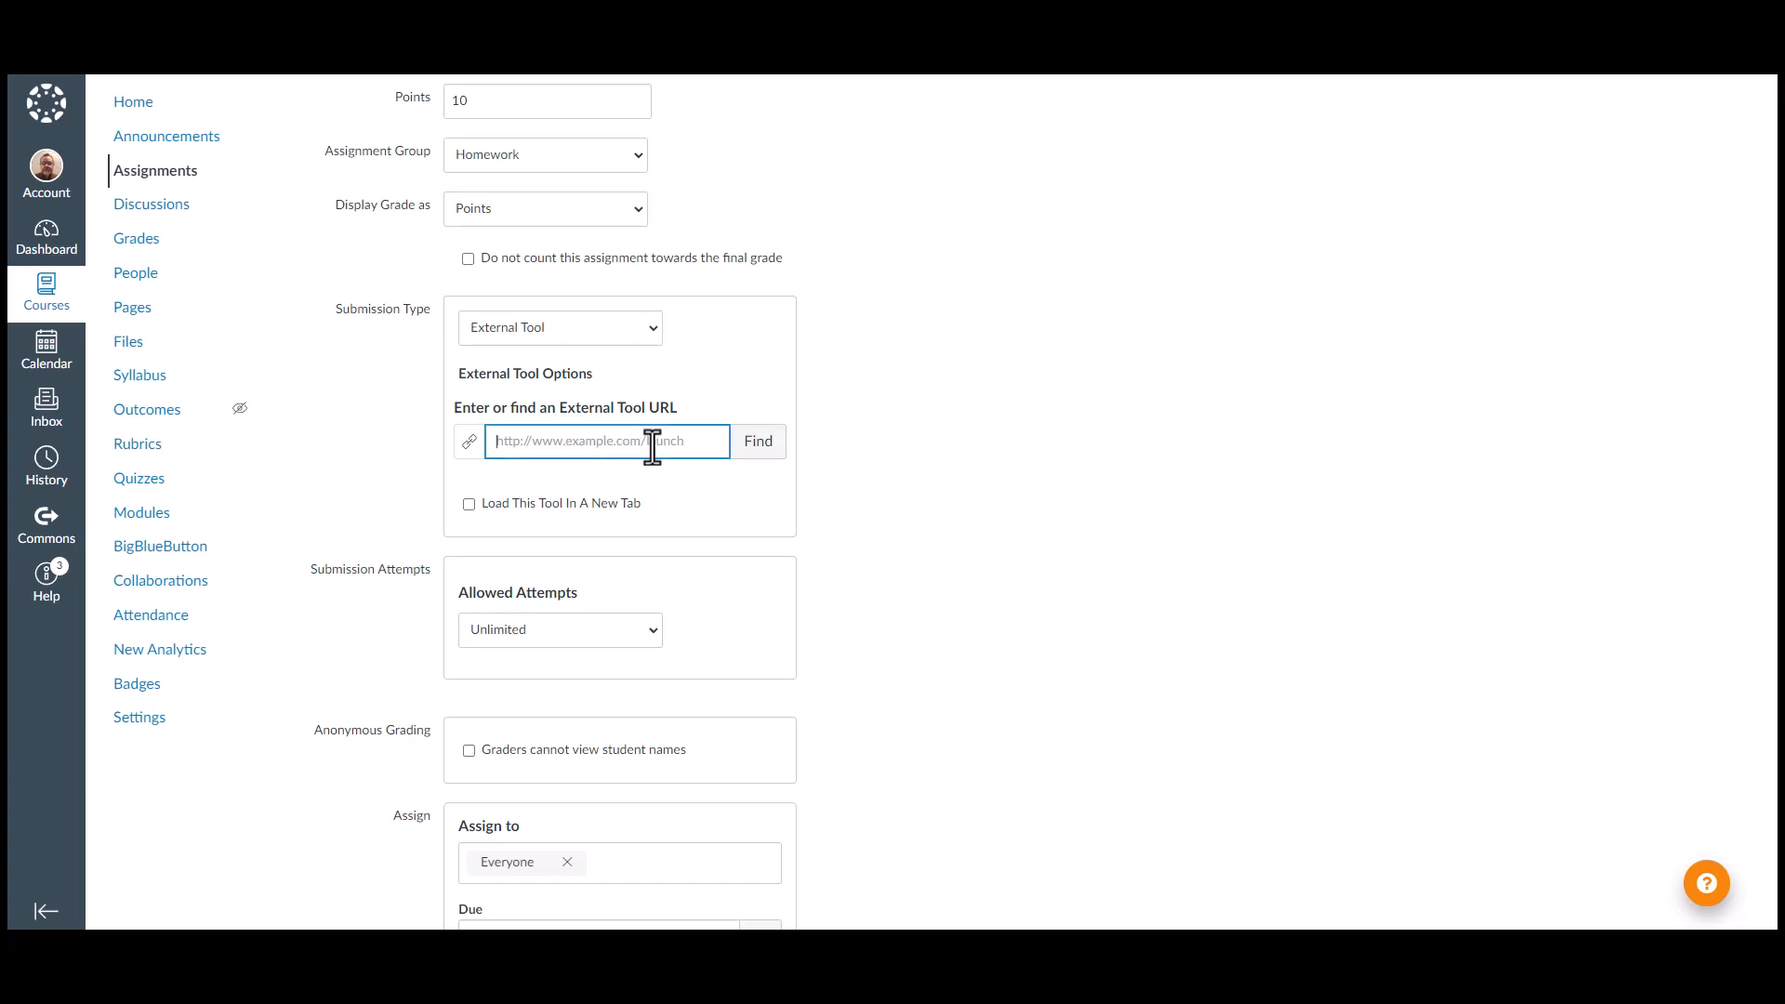
type("https://turnitin.com")
Look through the list of configurable external tools and close it without selecting one
left_click(758, 443)
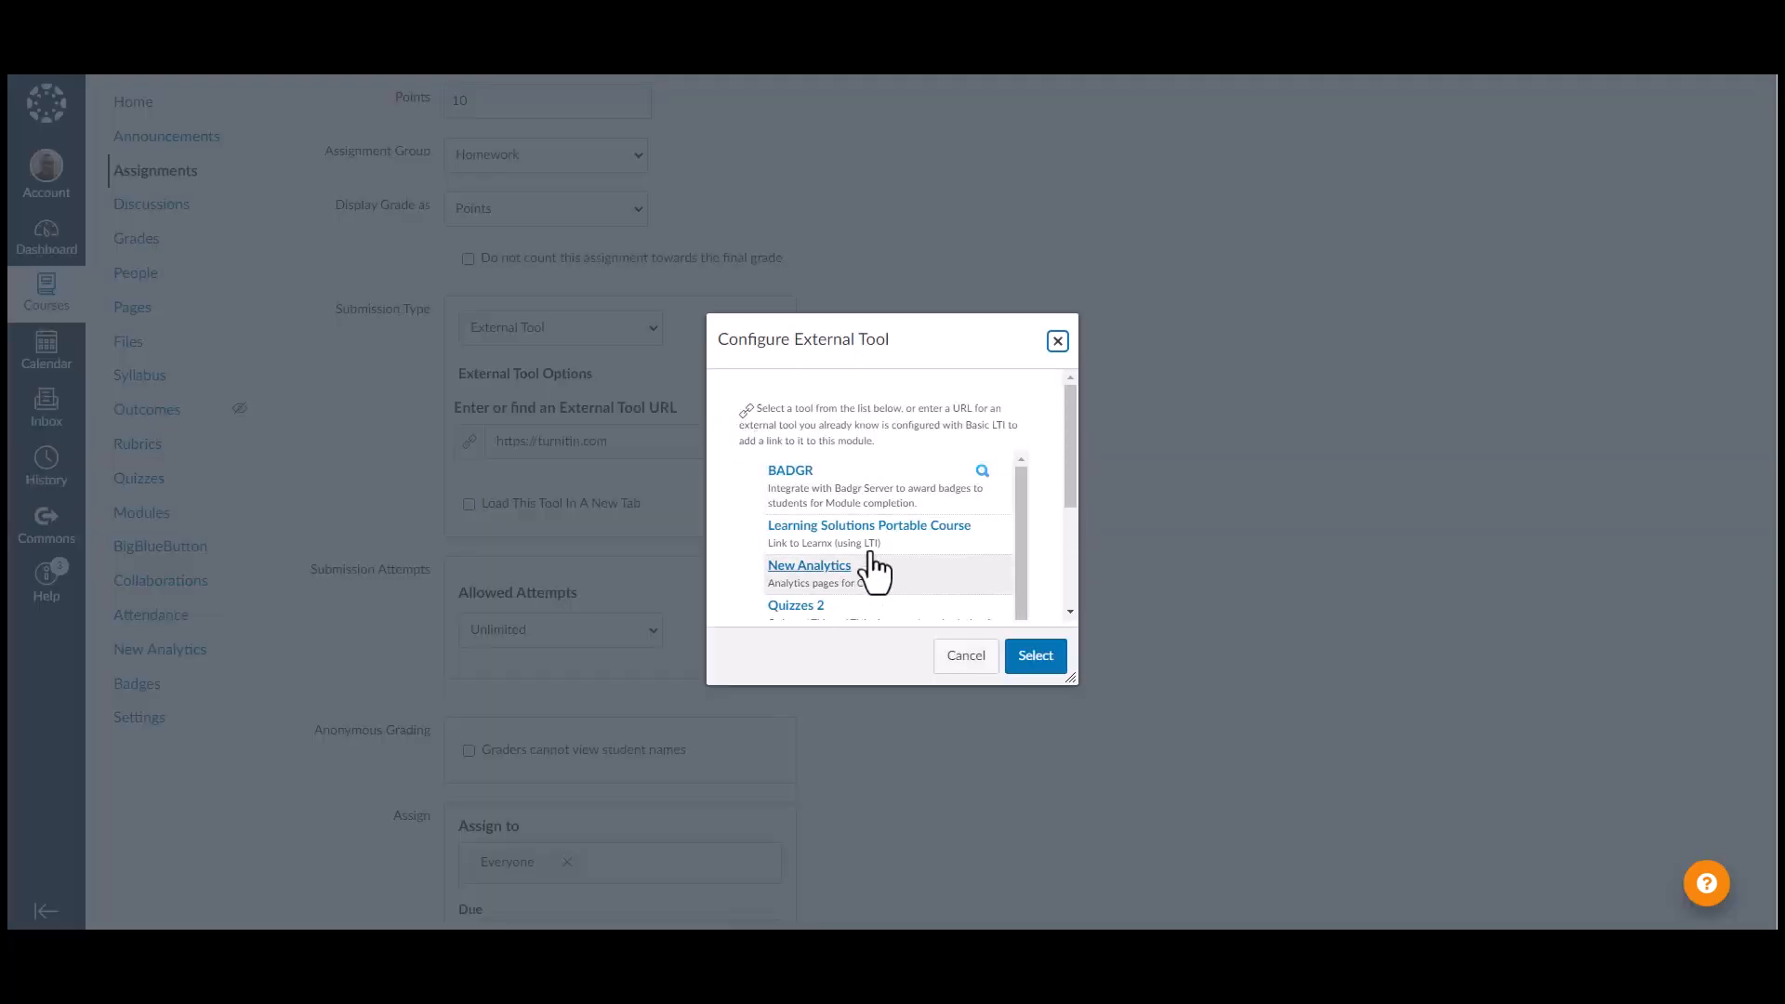
scroll(862, 506, "down", 5)
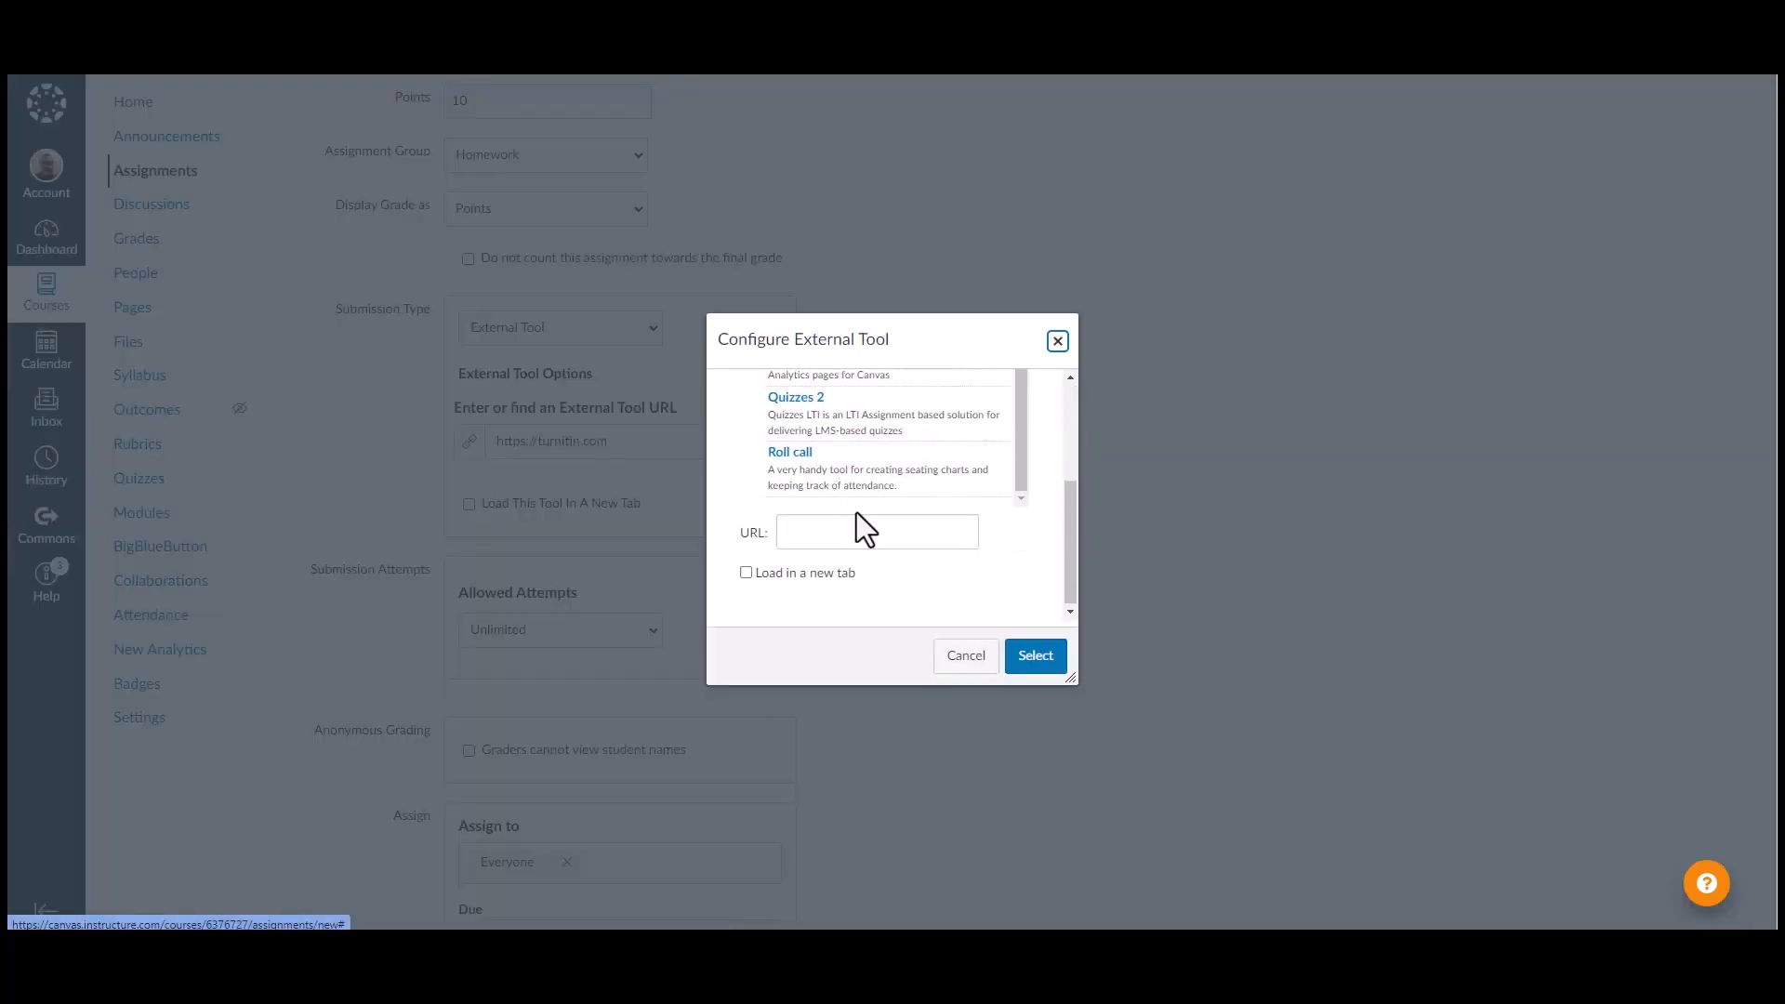
scroll(888, 613, "up", 5)
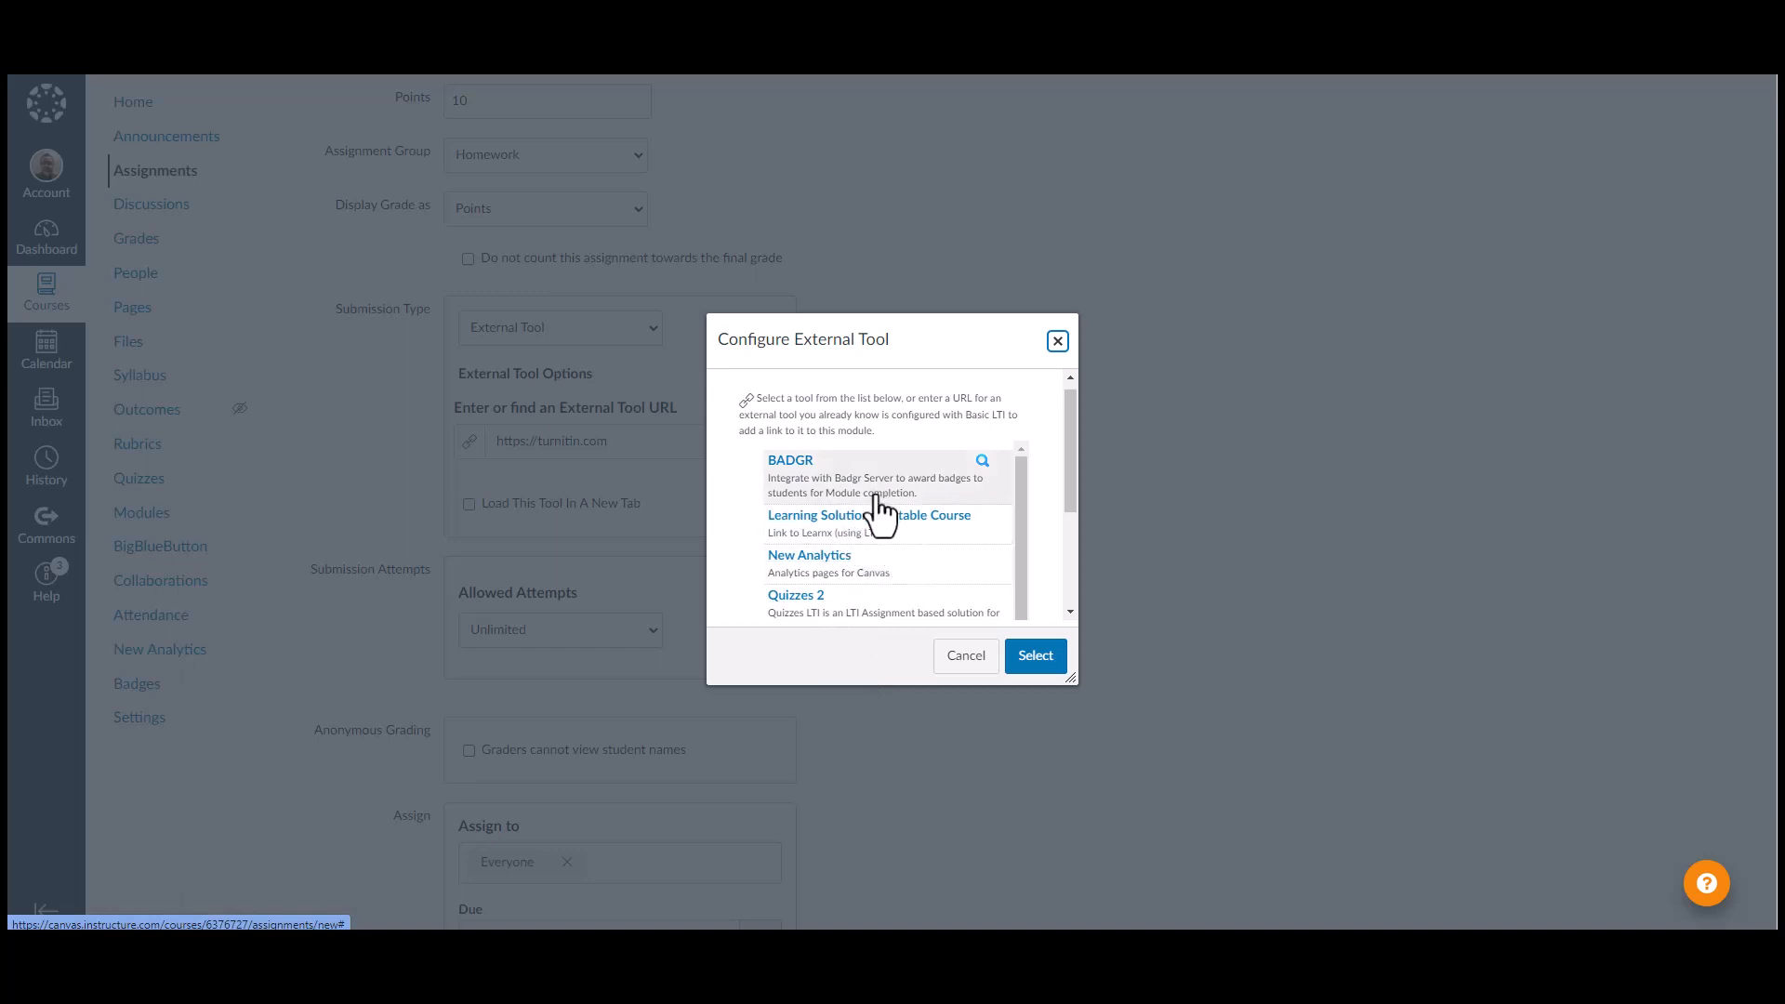
scroll(872, 567, "down", 1)
scroll(868, 567, "down", 3)
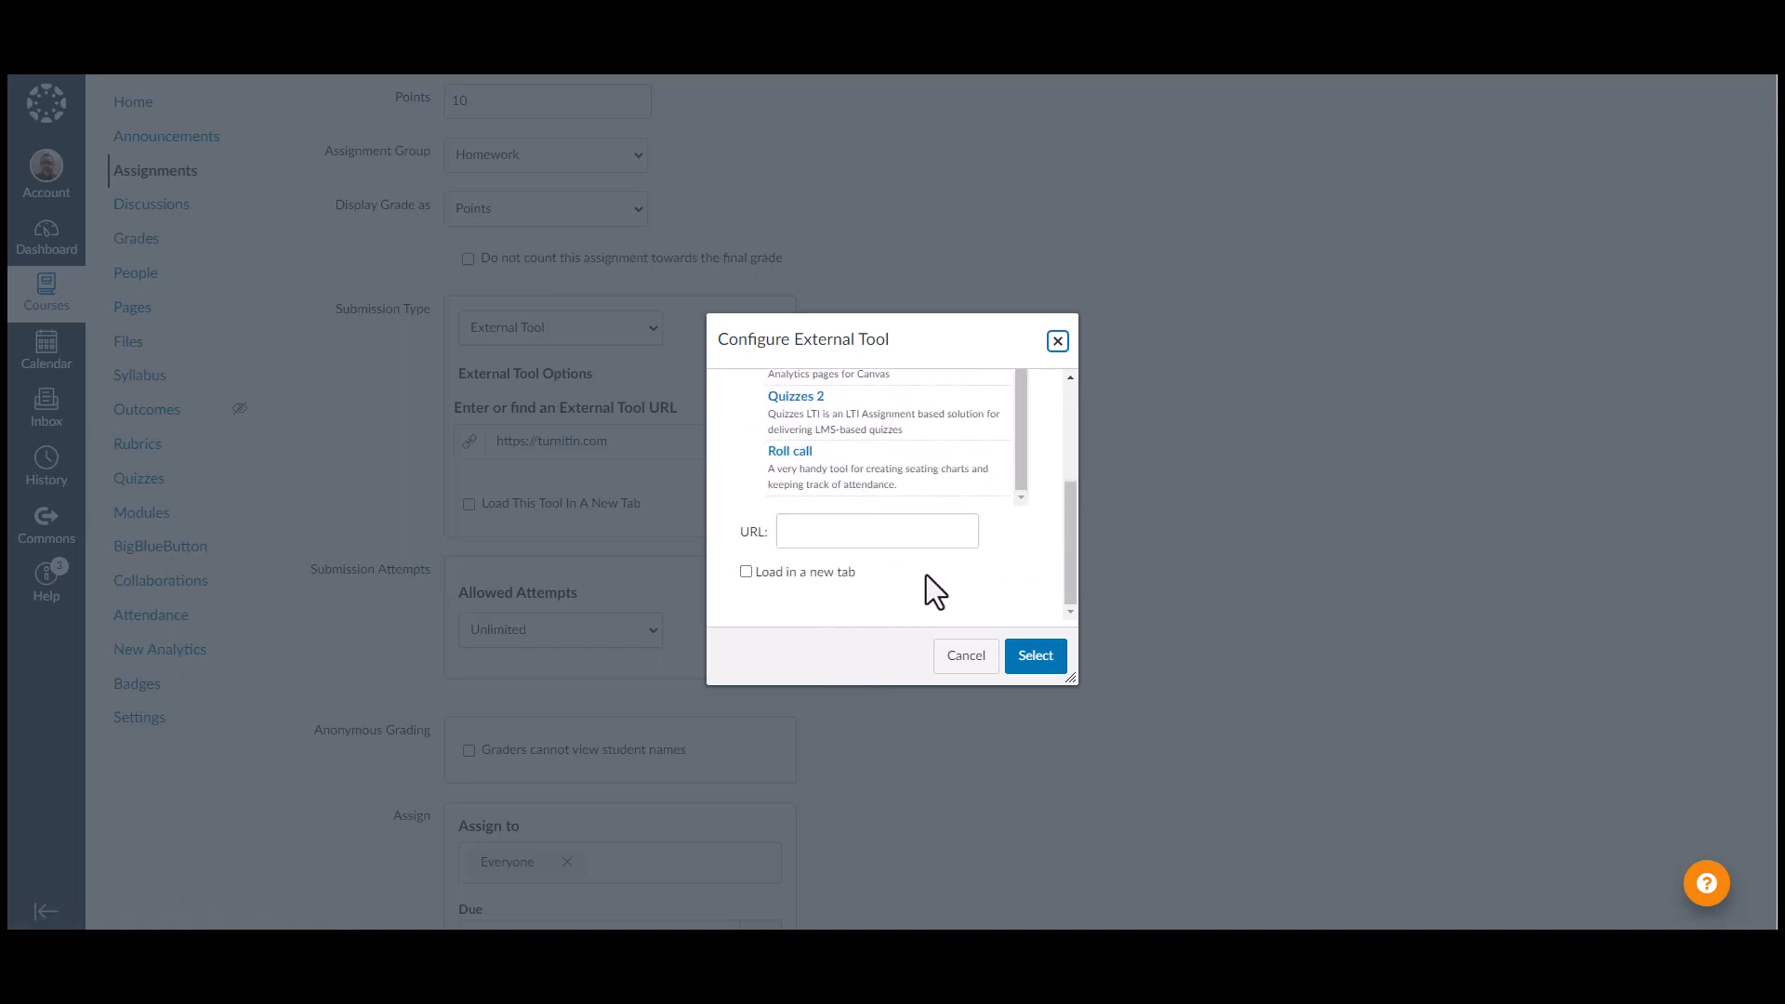
left_click(966, 657)
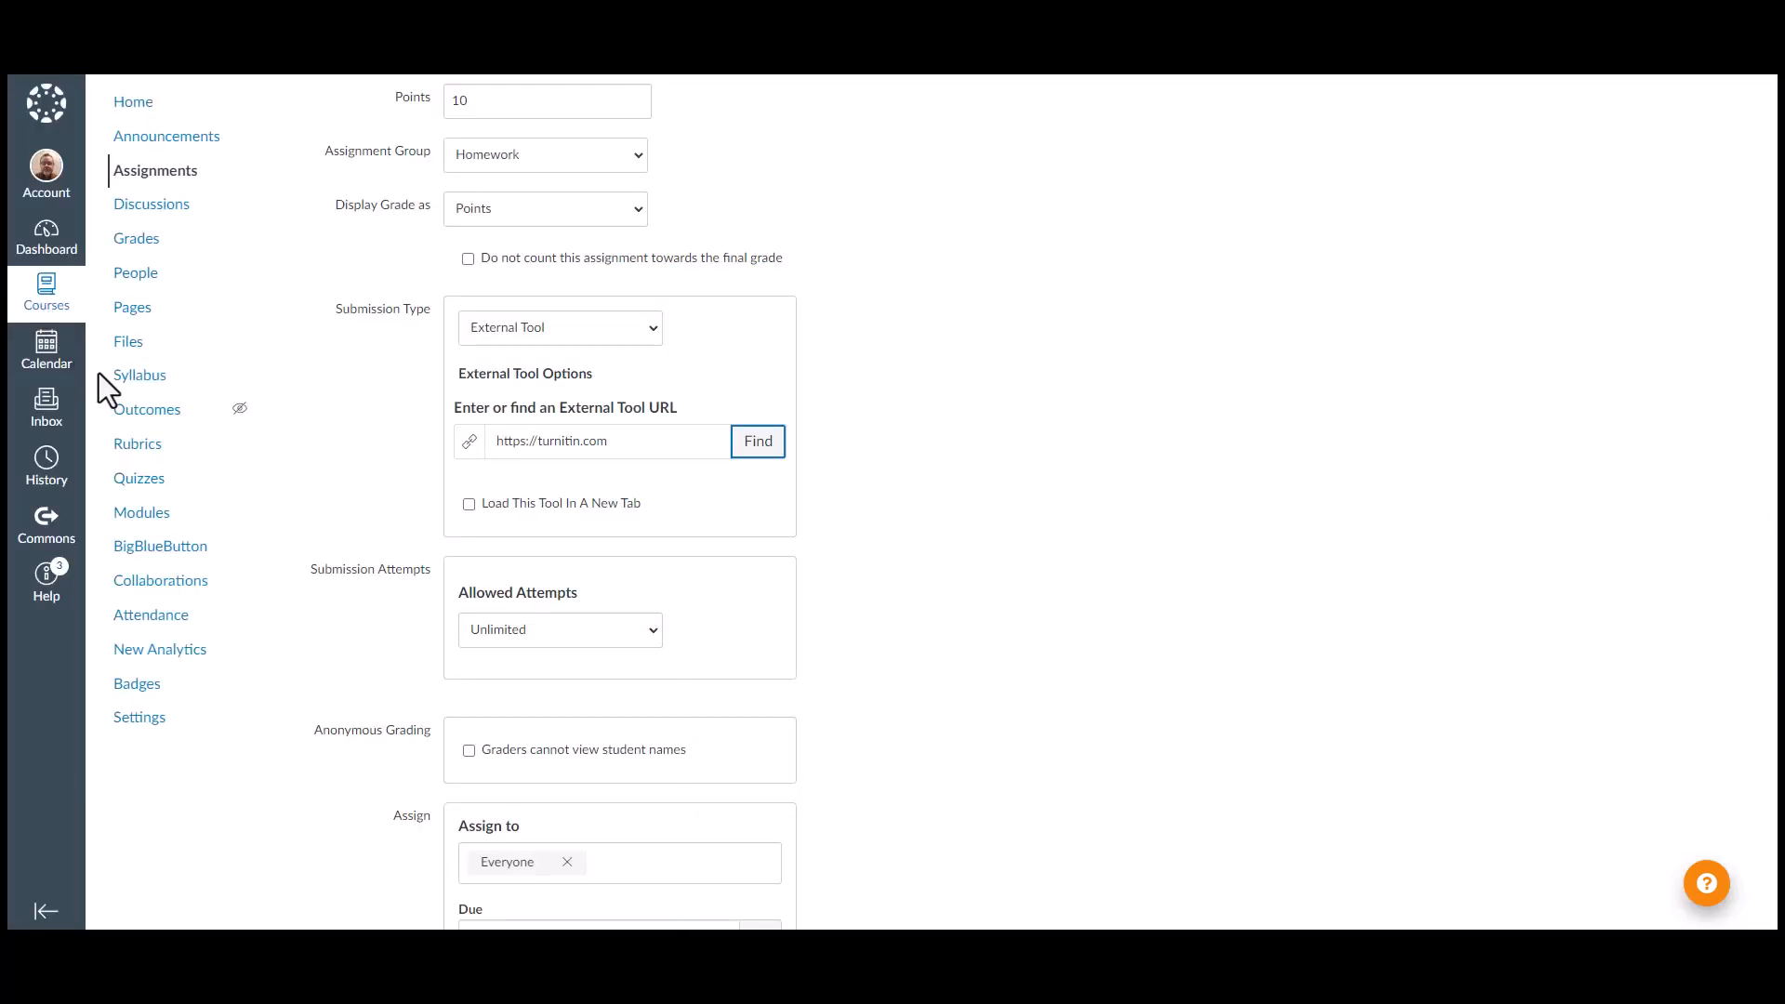
Open the course settings' external apps and filter them by "turni"
scroll(220, 430, "up", 2)
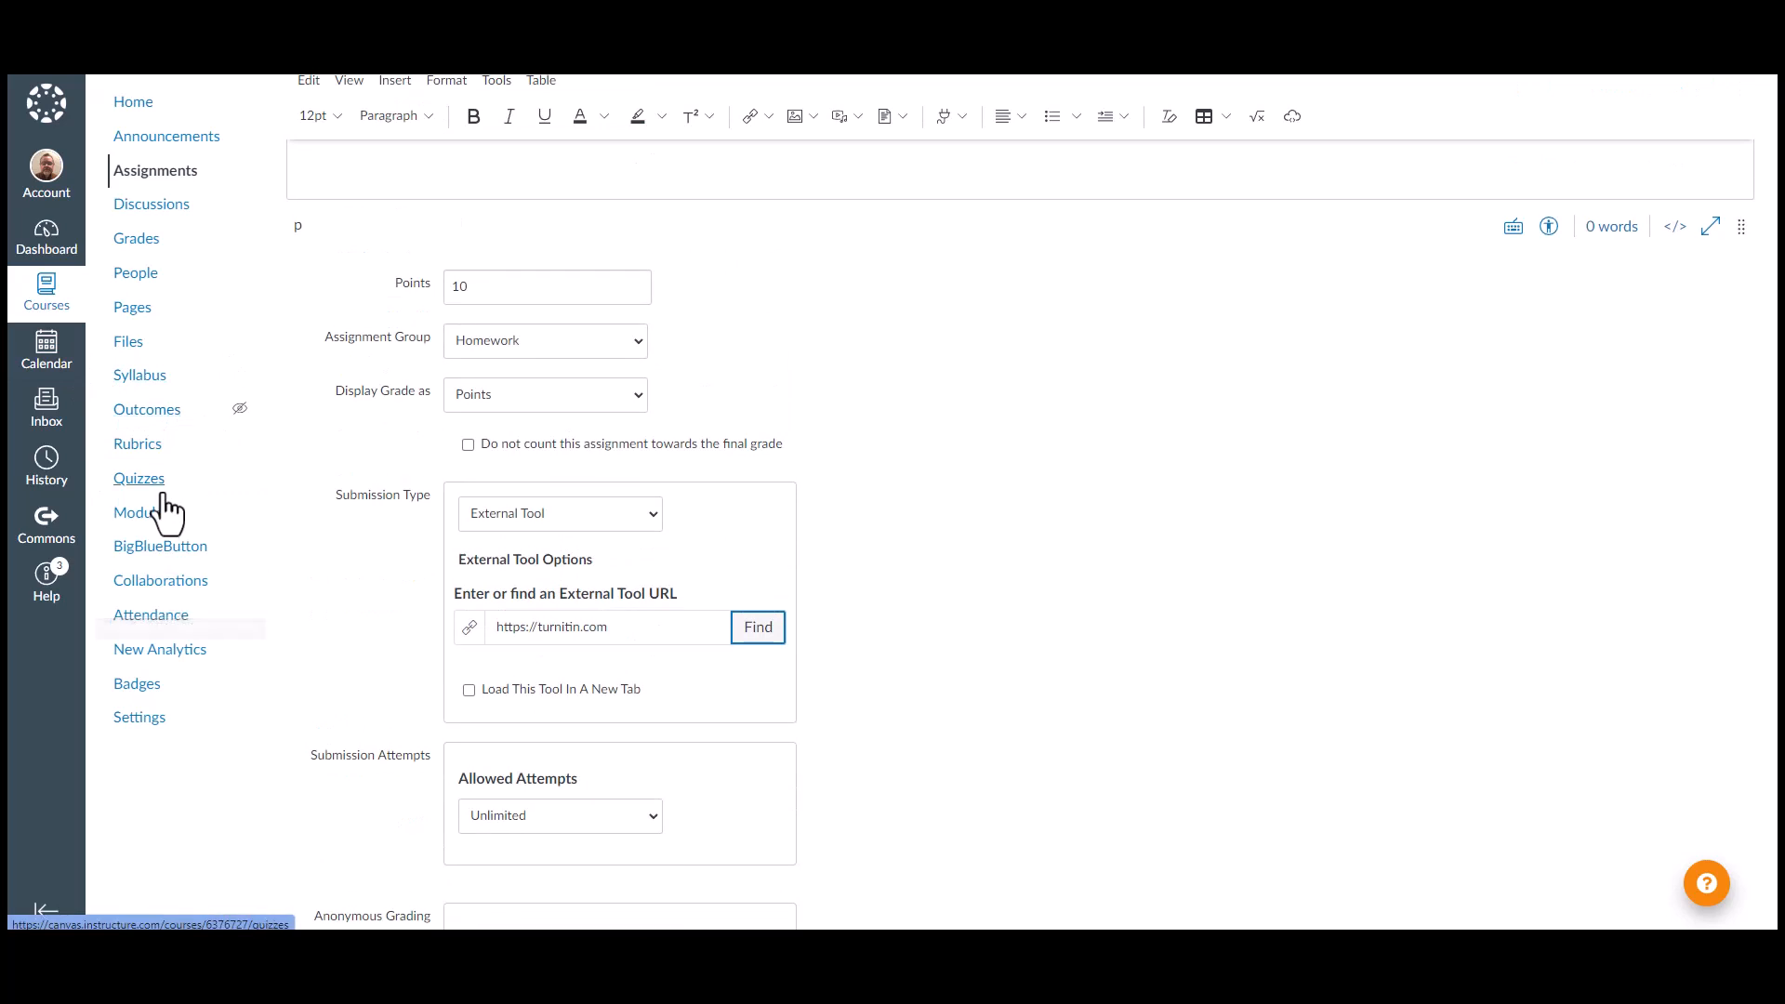
left_click(144, 729)
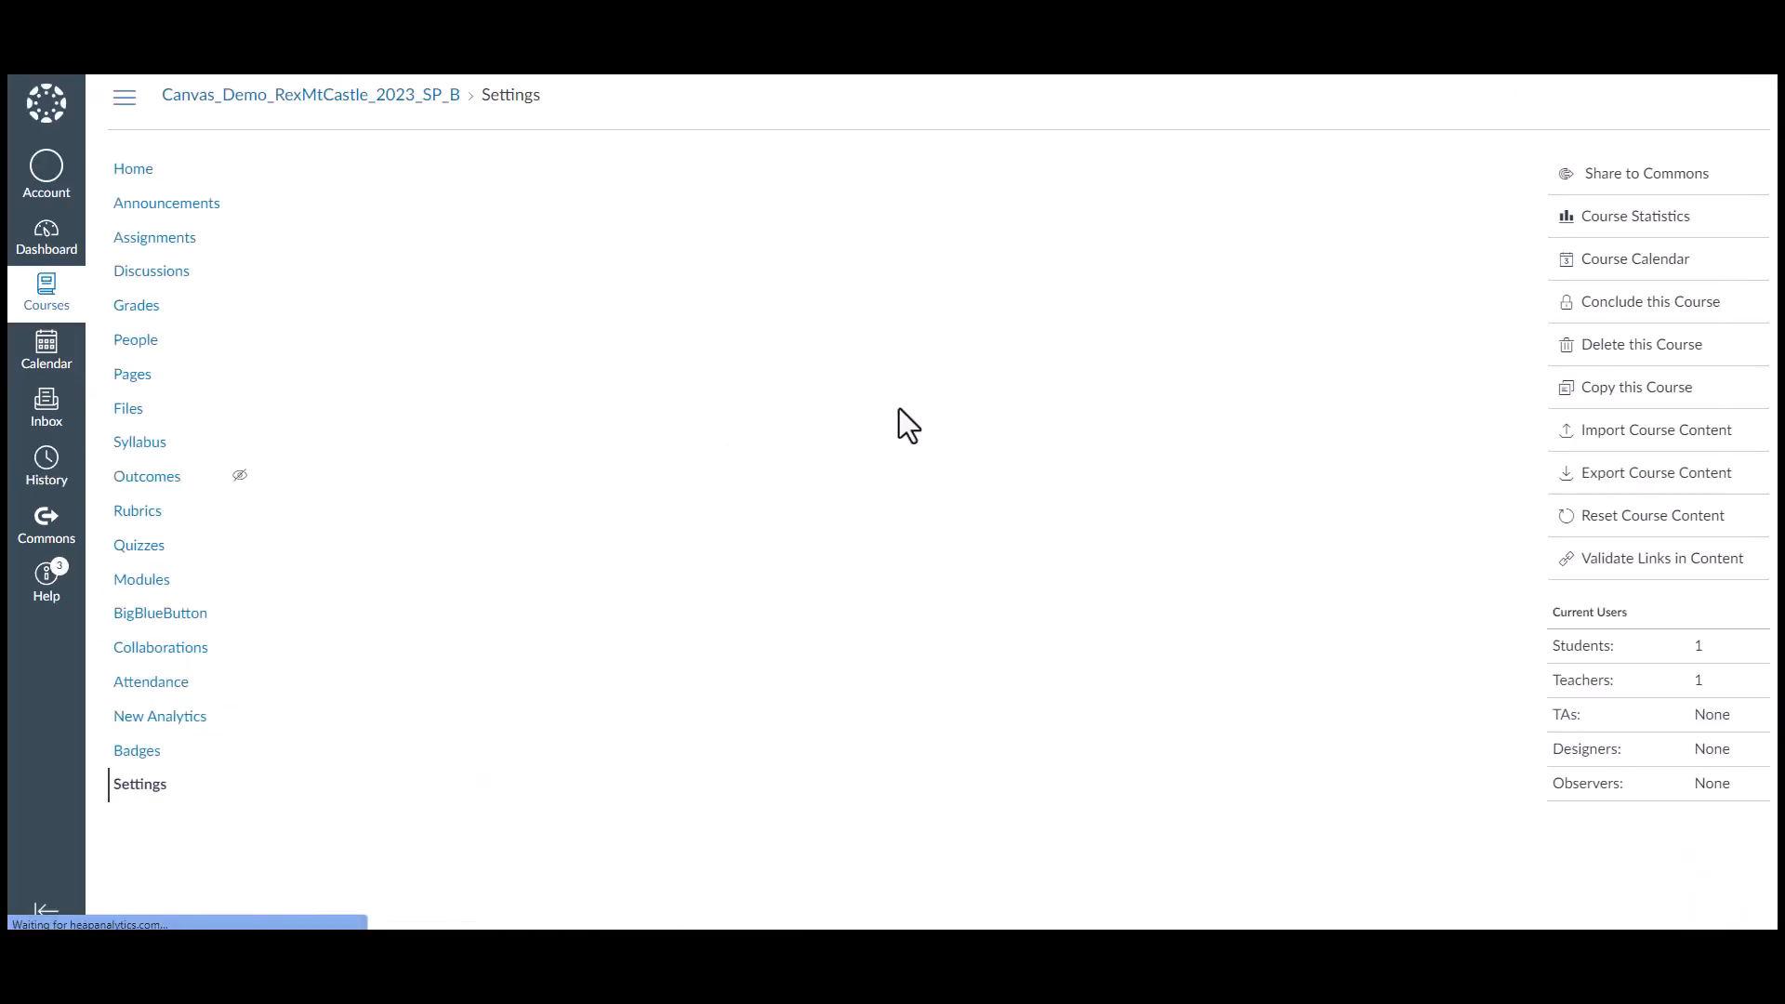
left_click(593, 174)
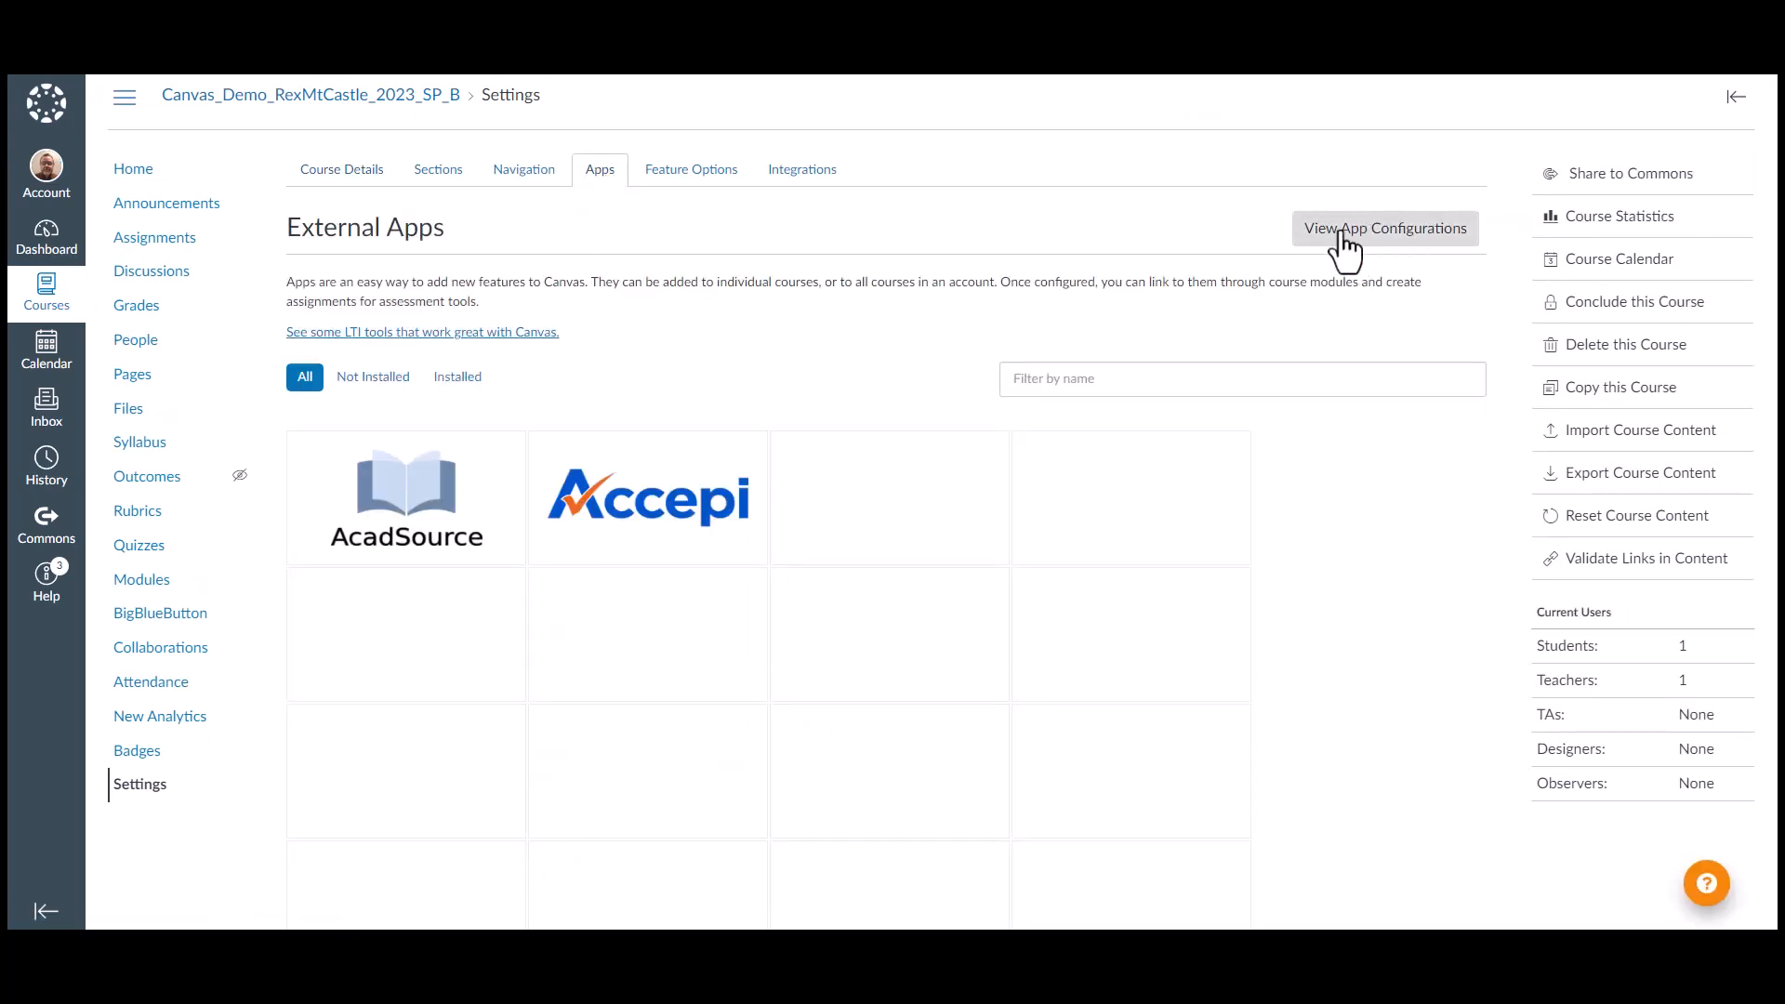
left_click(1034, 383)
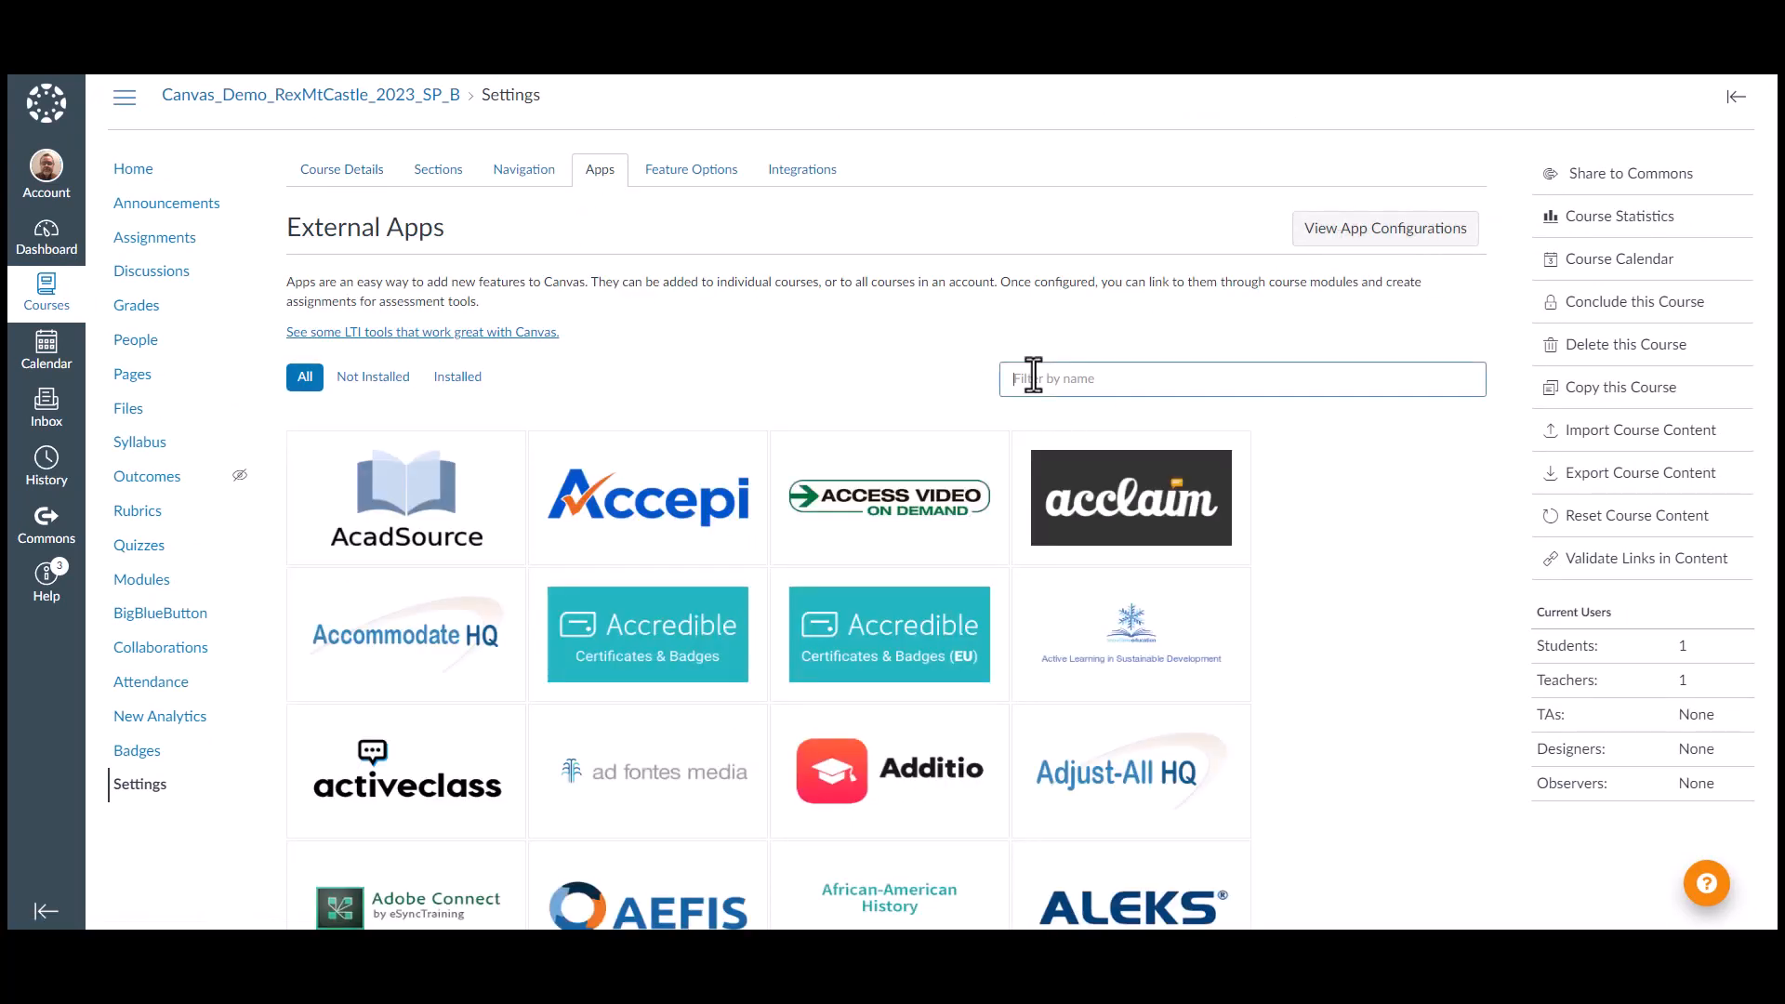
type("turni")
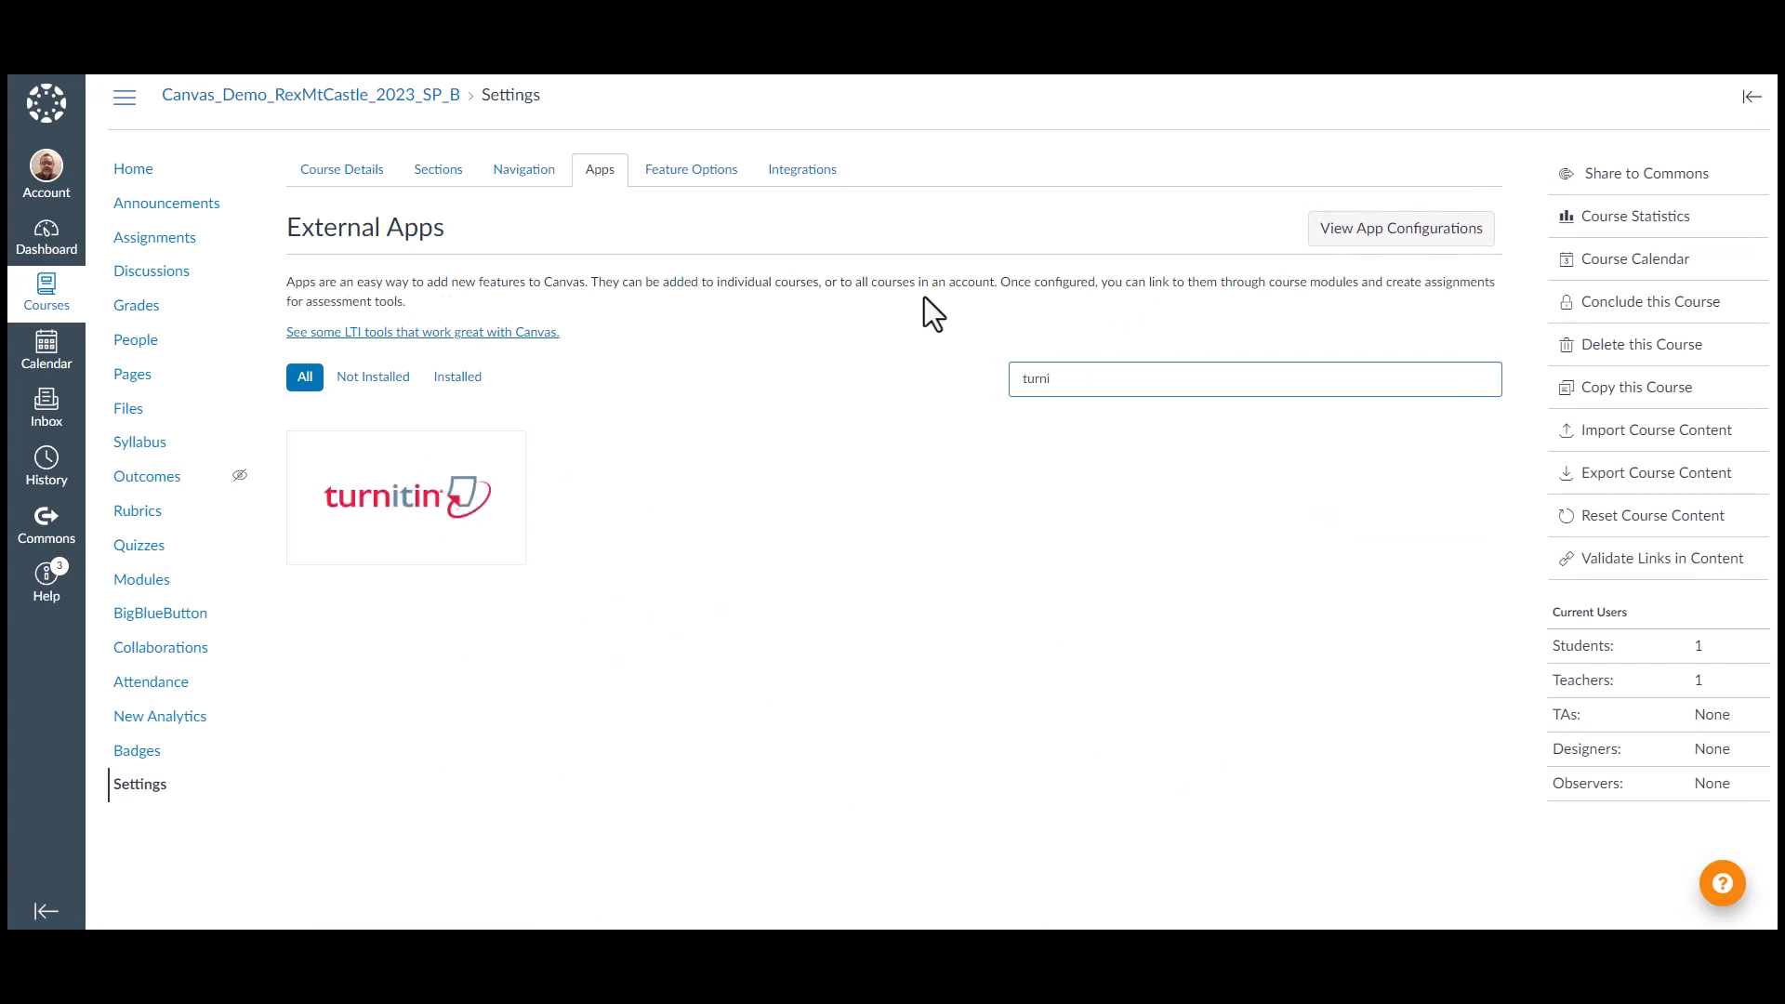
View the Turnitin app's details and its Add App form, and close the form without adding the app
left_click(400, 528)
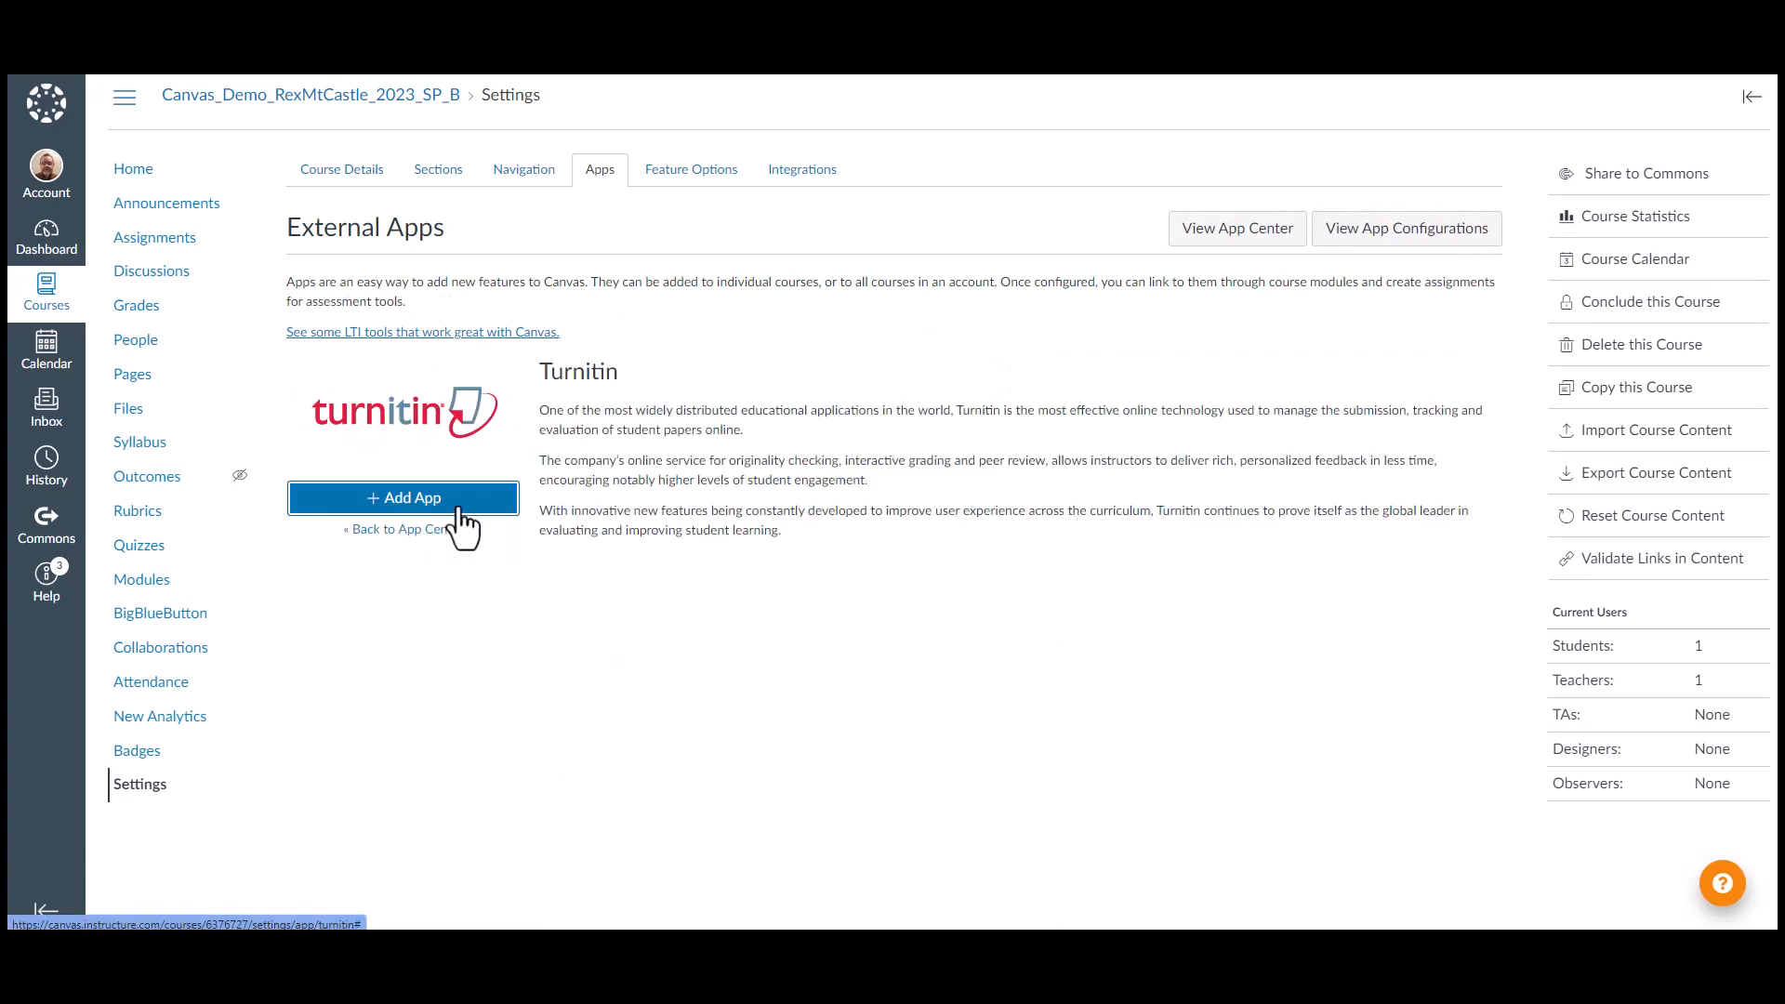
left_click(392, 509)
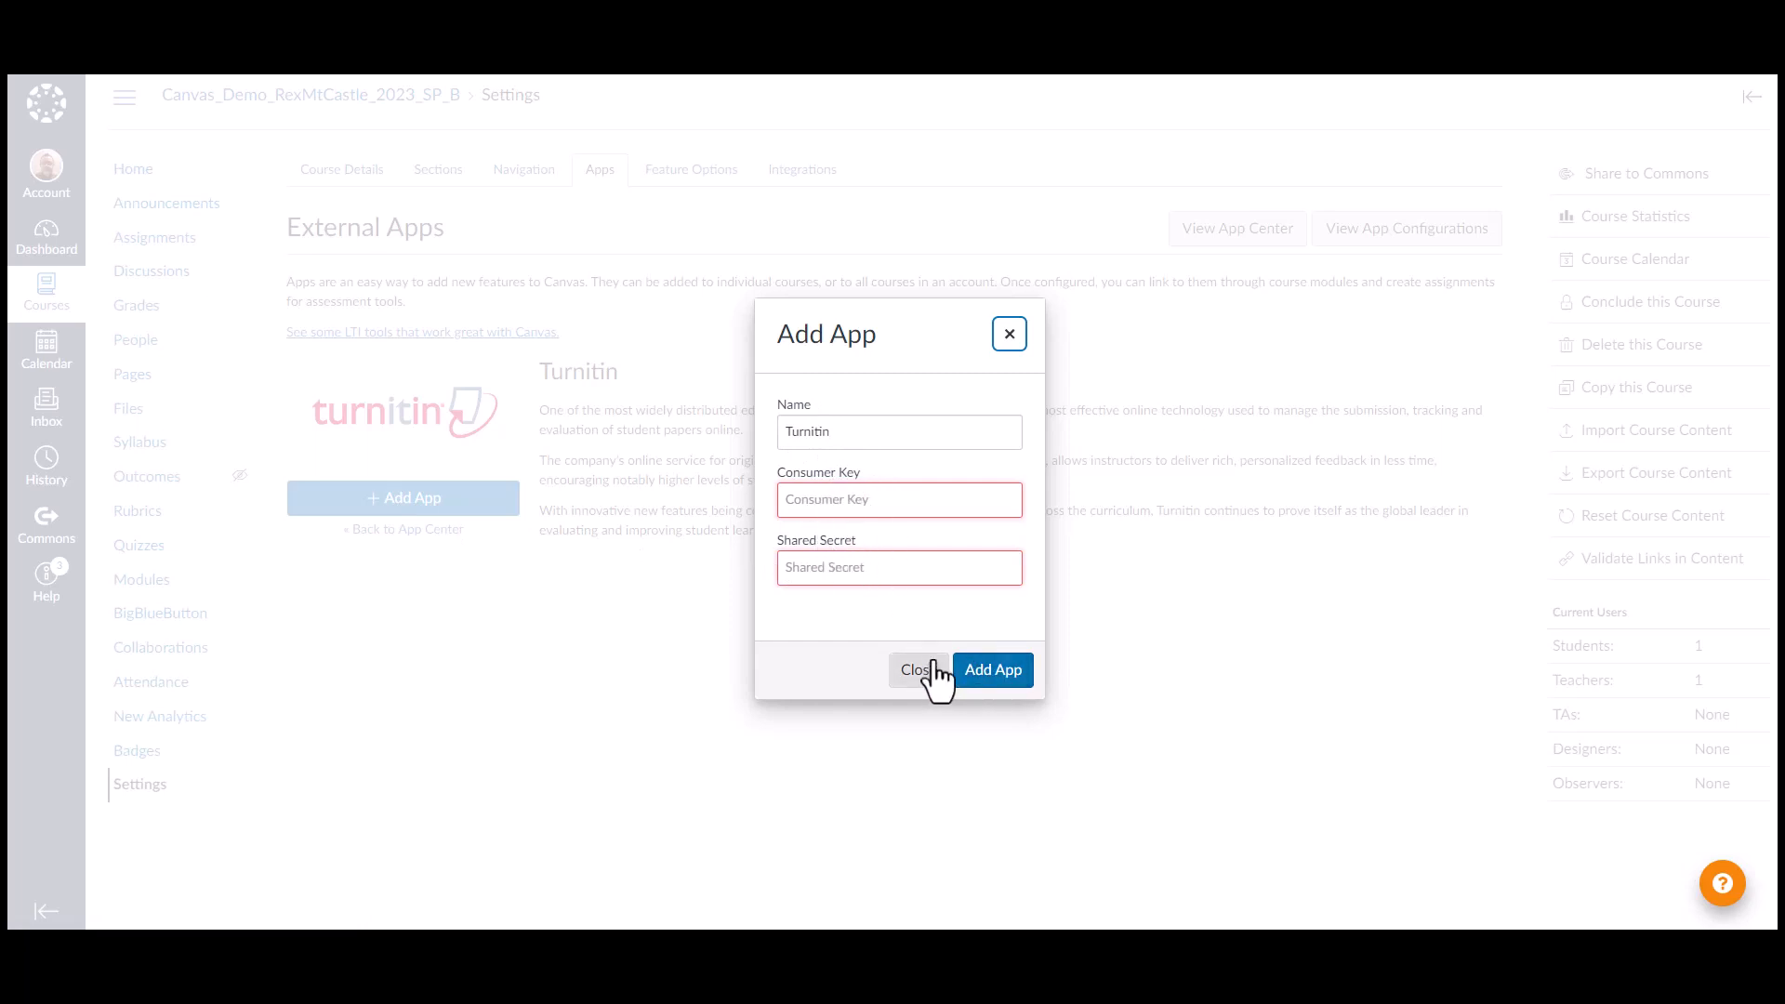
left_click(907, 677)
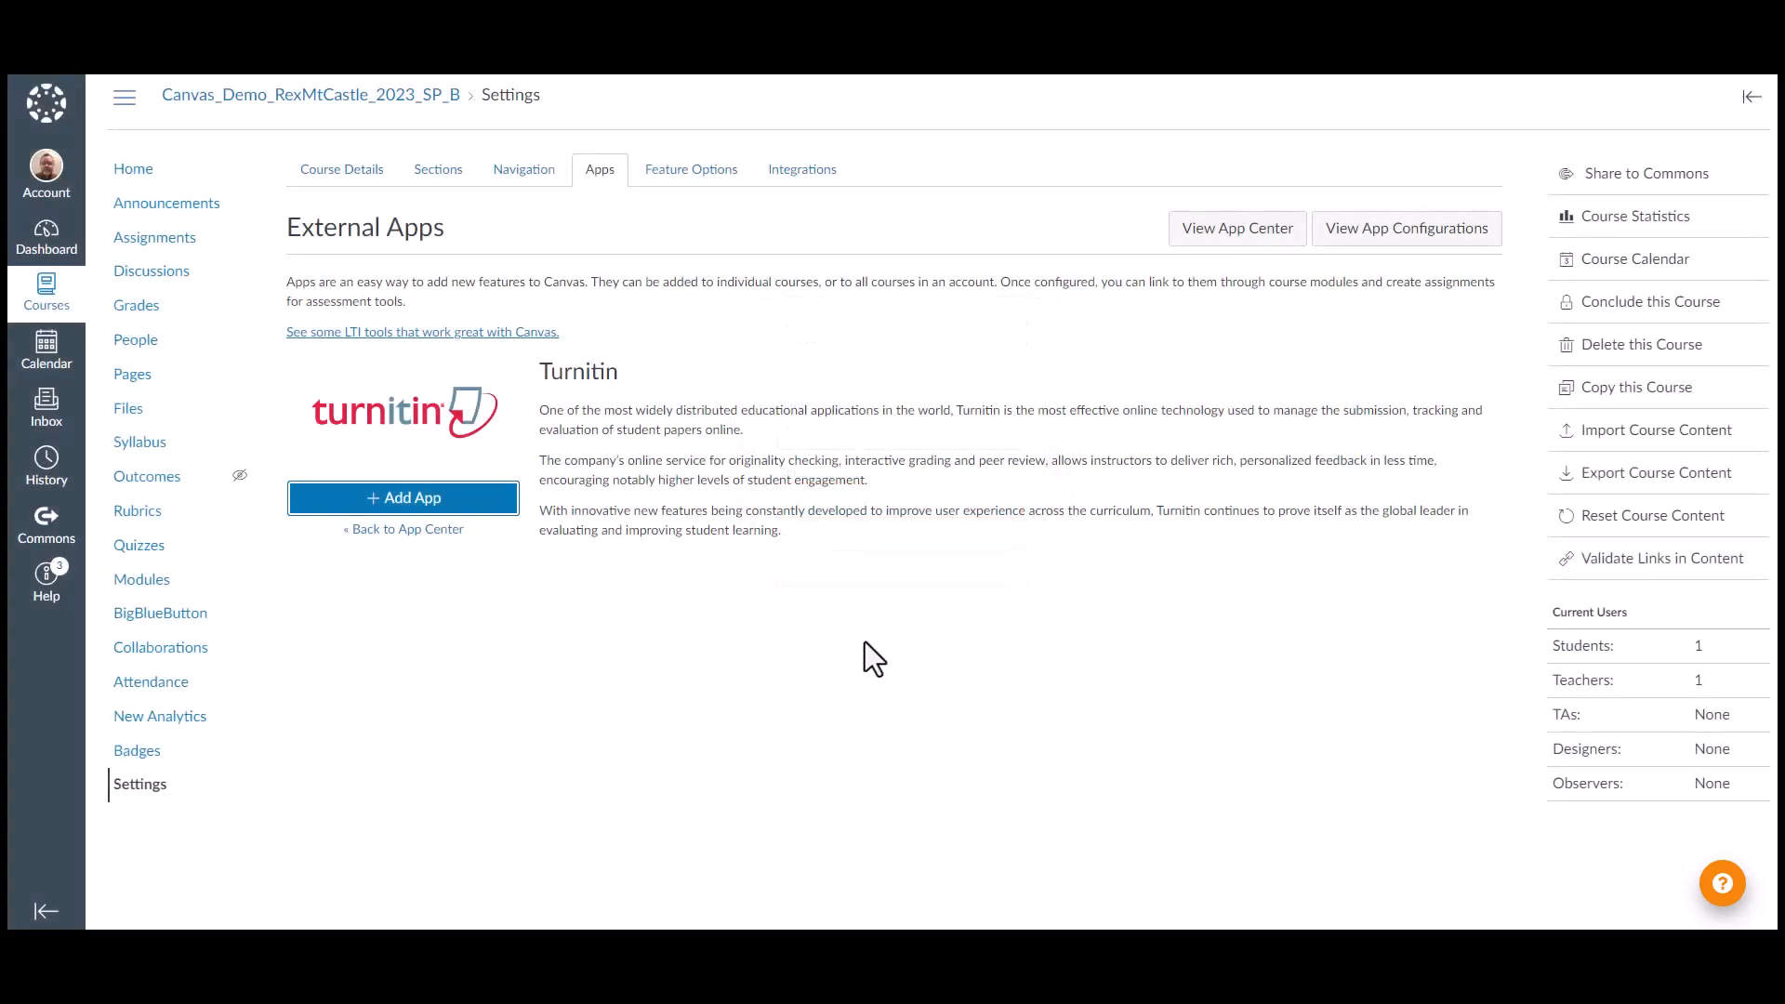
Return to the course's assignments and start a new assignment named "Homework 2"
left_click(144, 243)
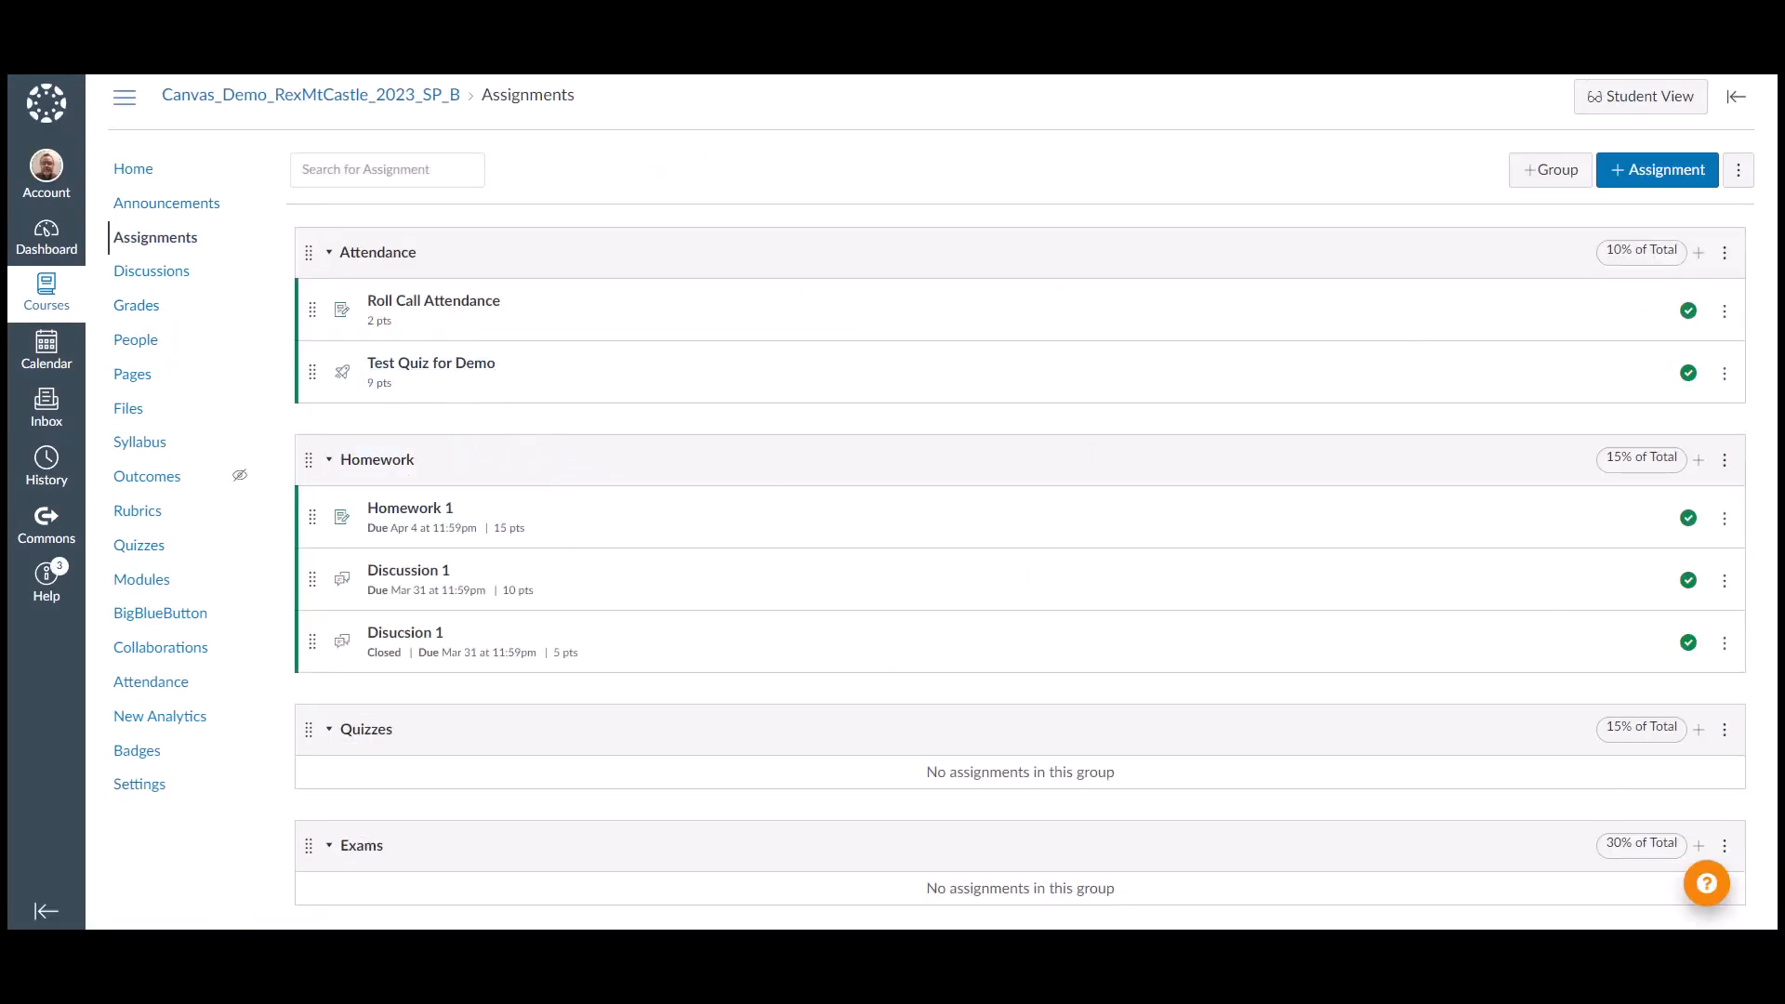
left_click(1626, 172)
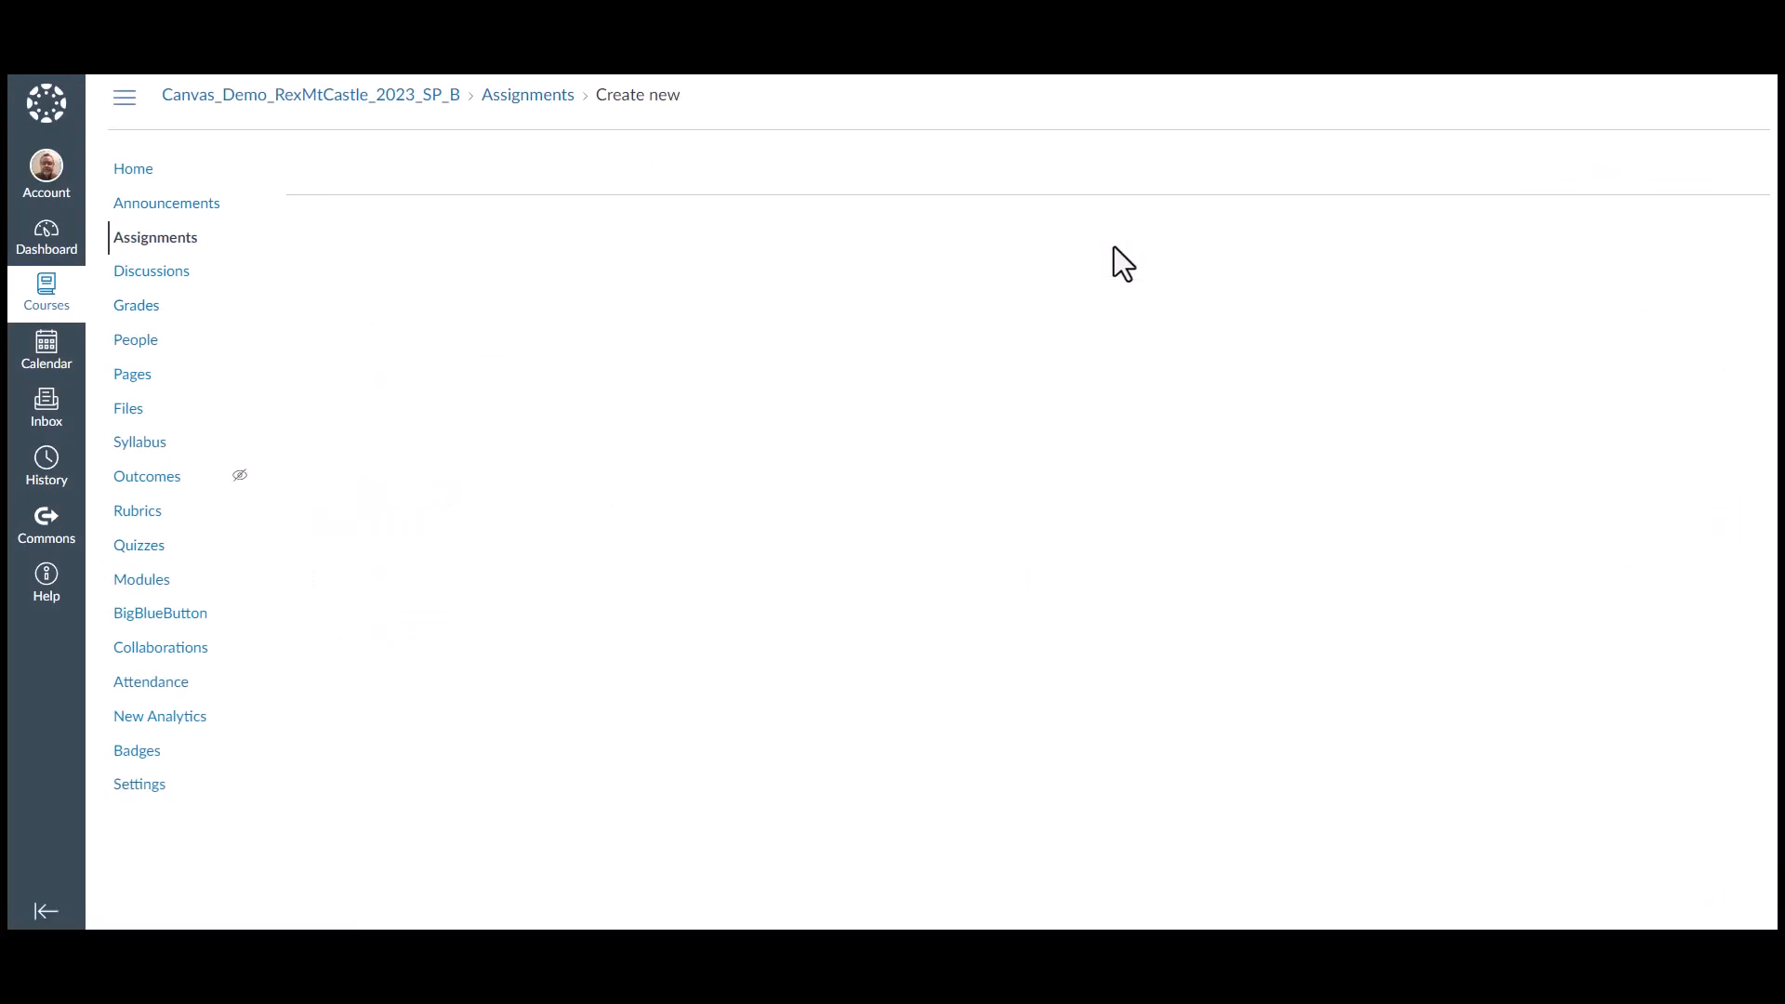
left_click(463, 257)
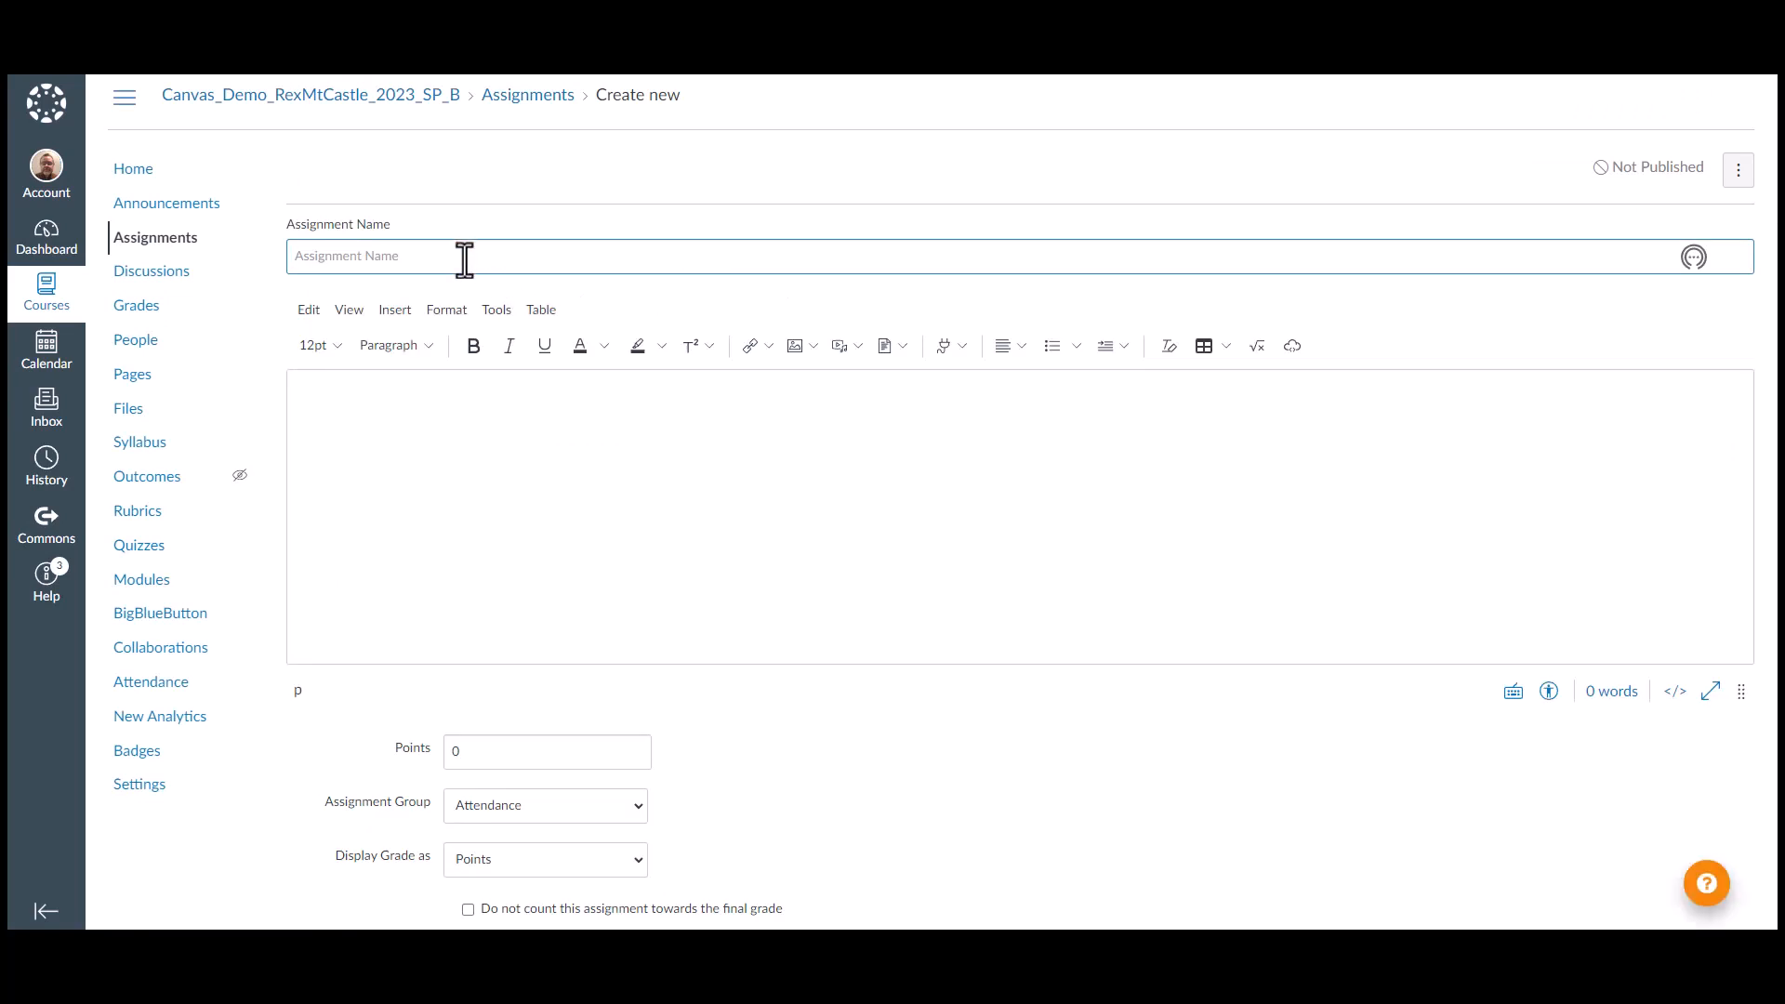
type("Homework 2")
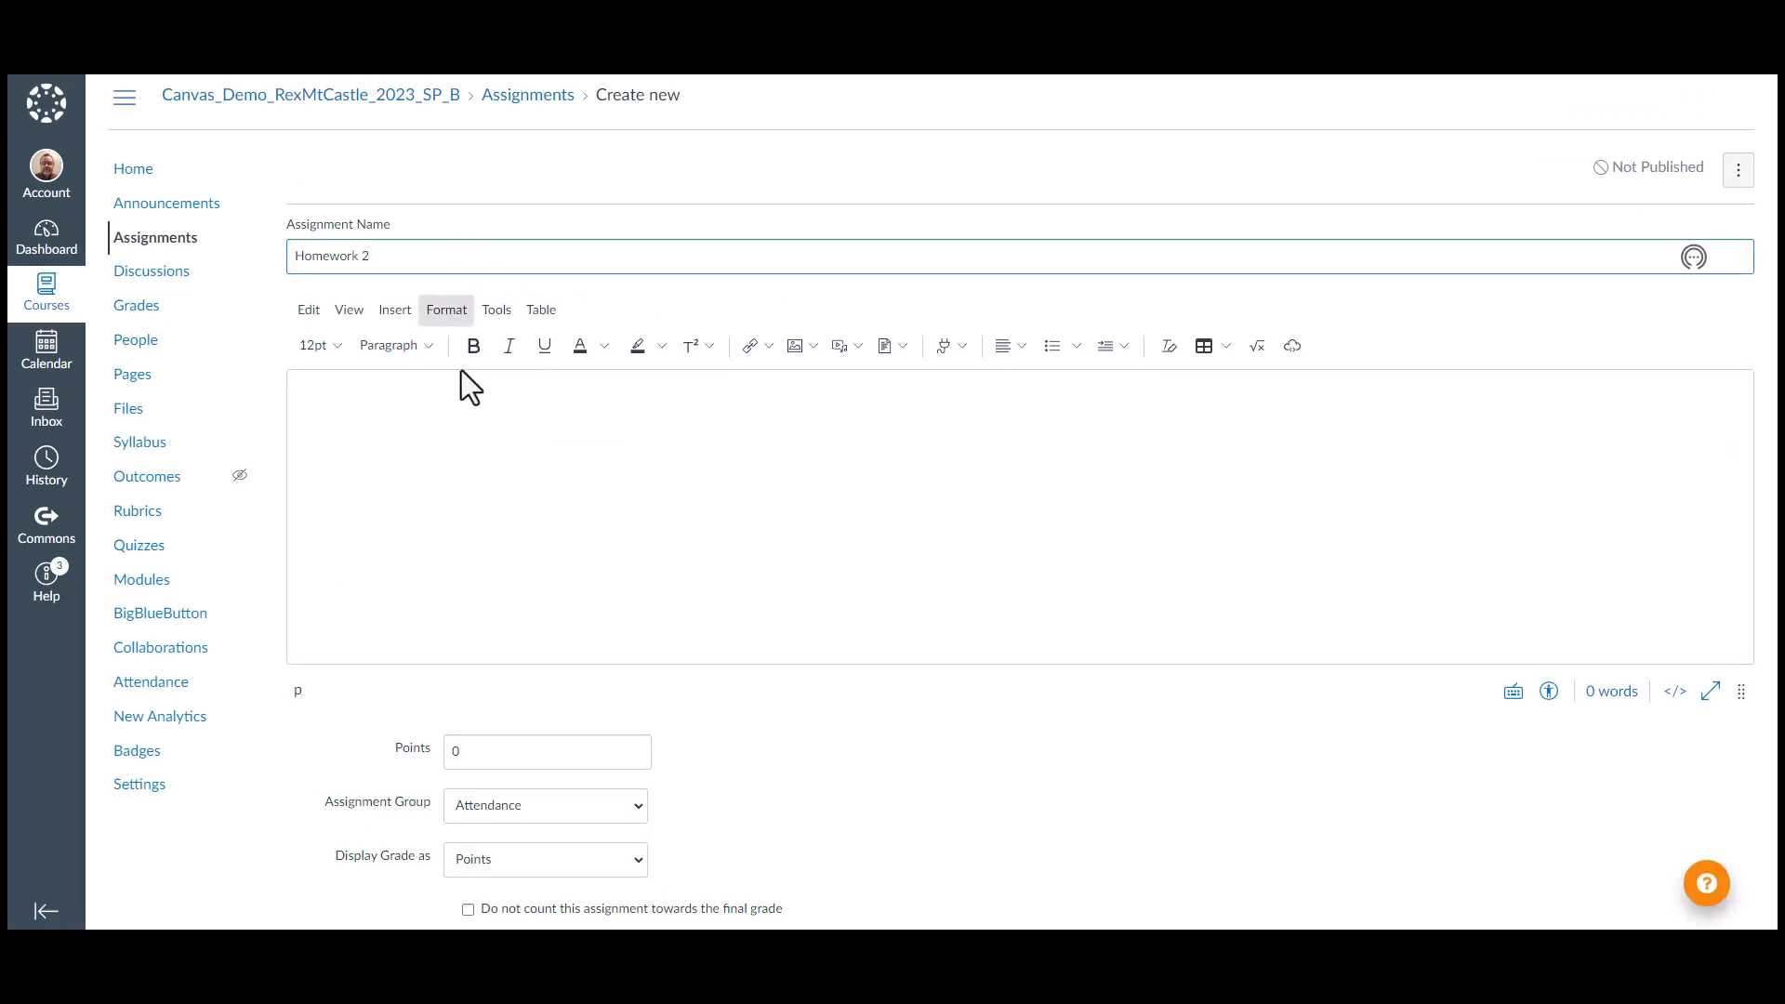
Give Homework 2 a value of 10 points and place it in the Homework assignment group
scroll(487, 442, "down", 4)
left_click(457, 381)
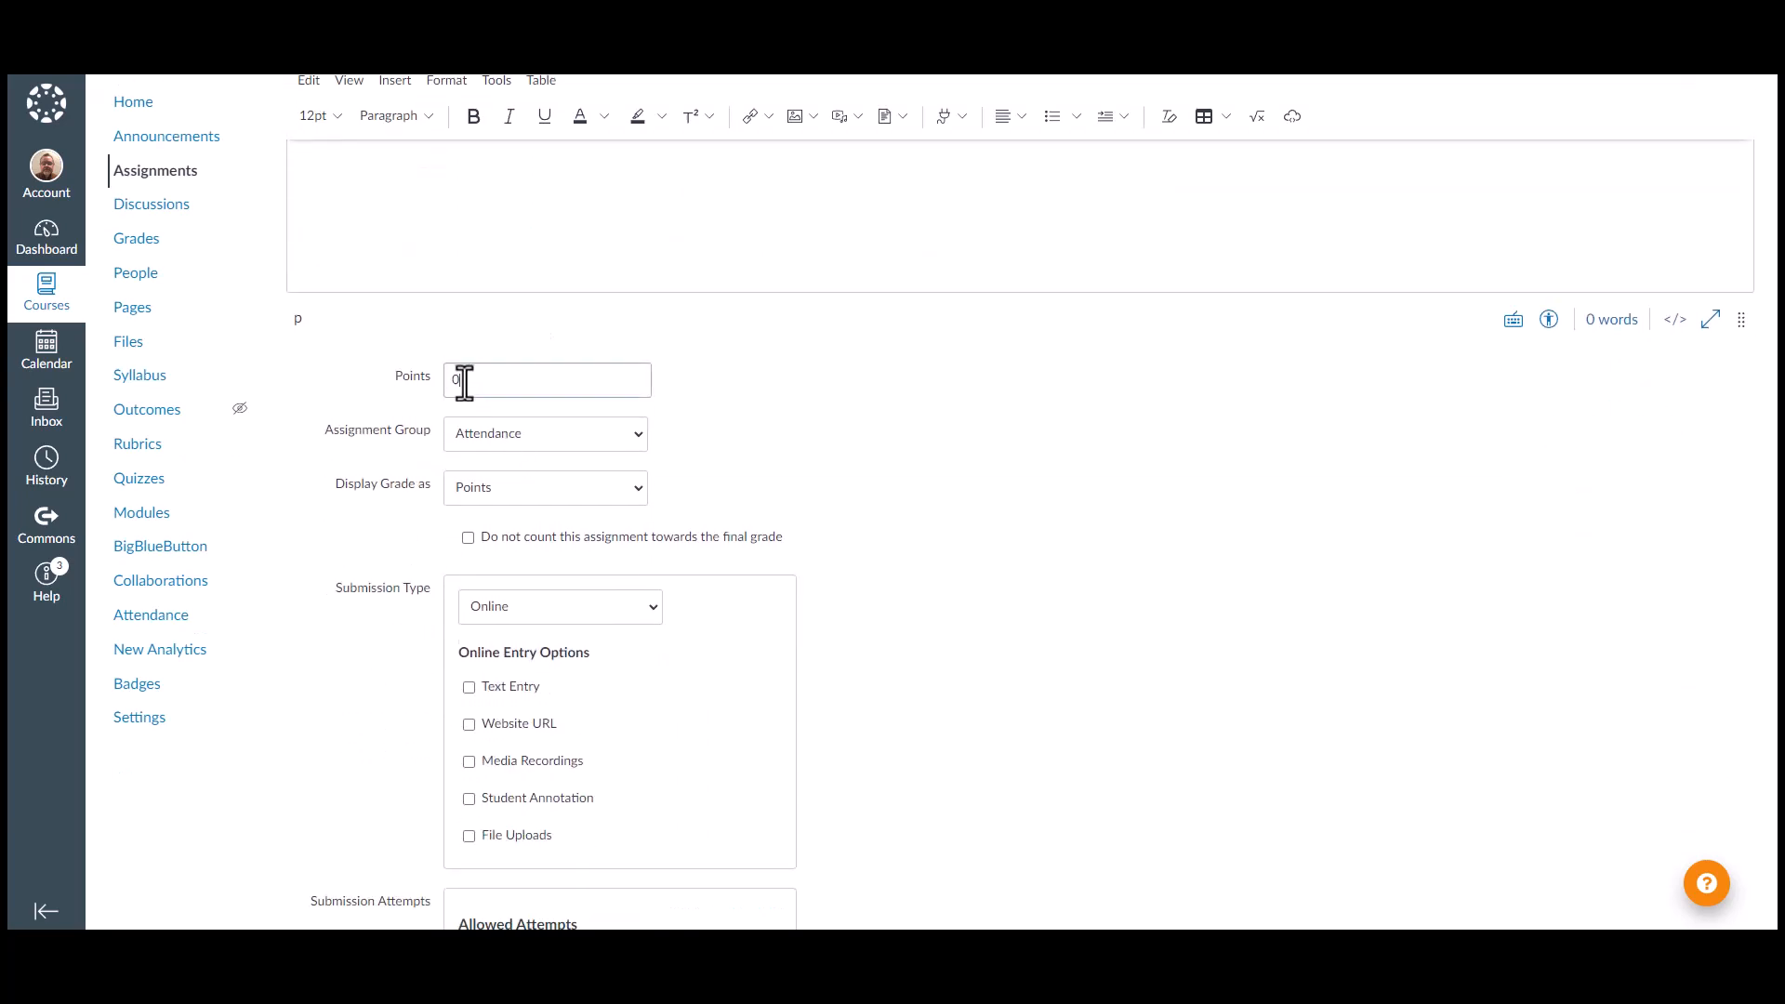
type("10")
left_click(532, 441)
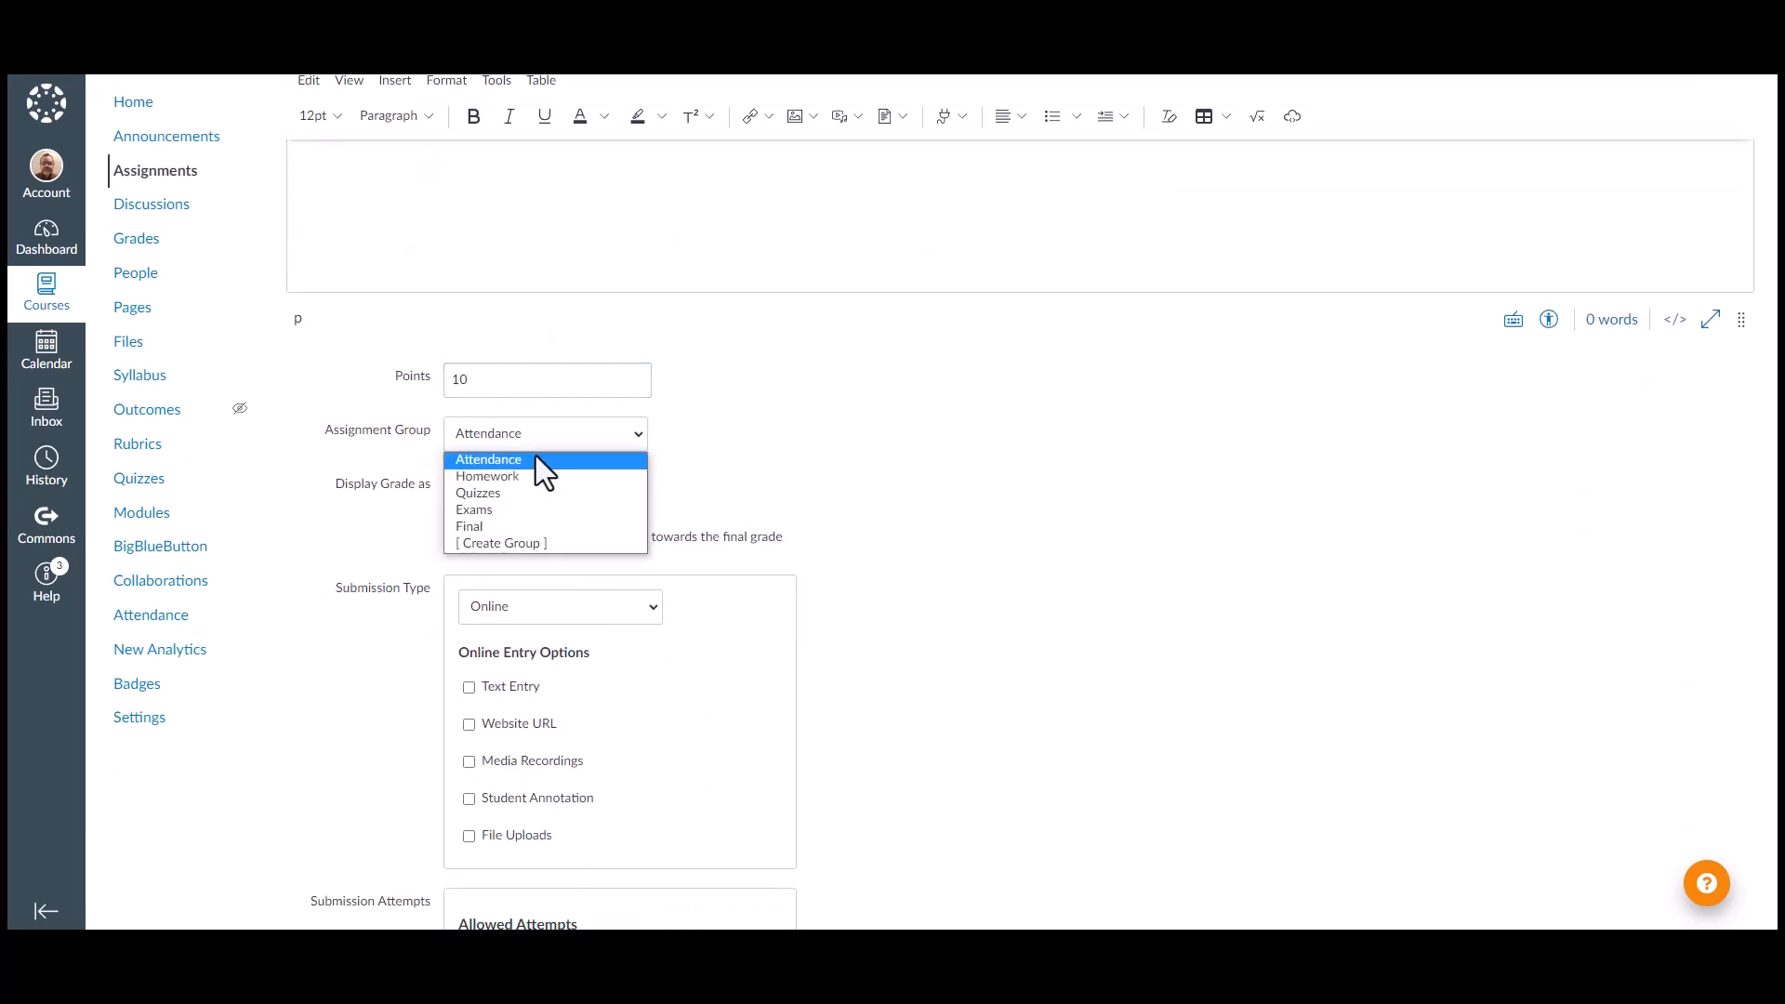
left_click(512, 477)
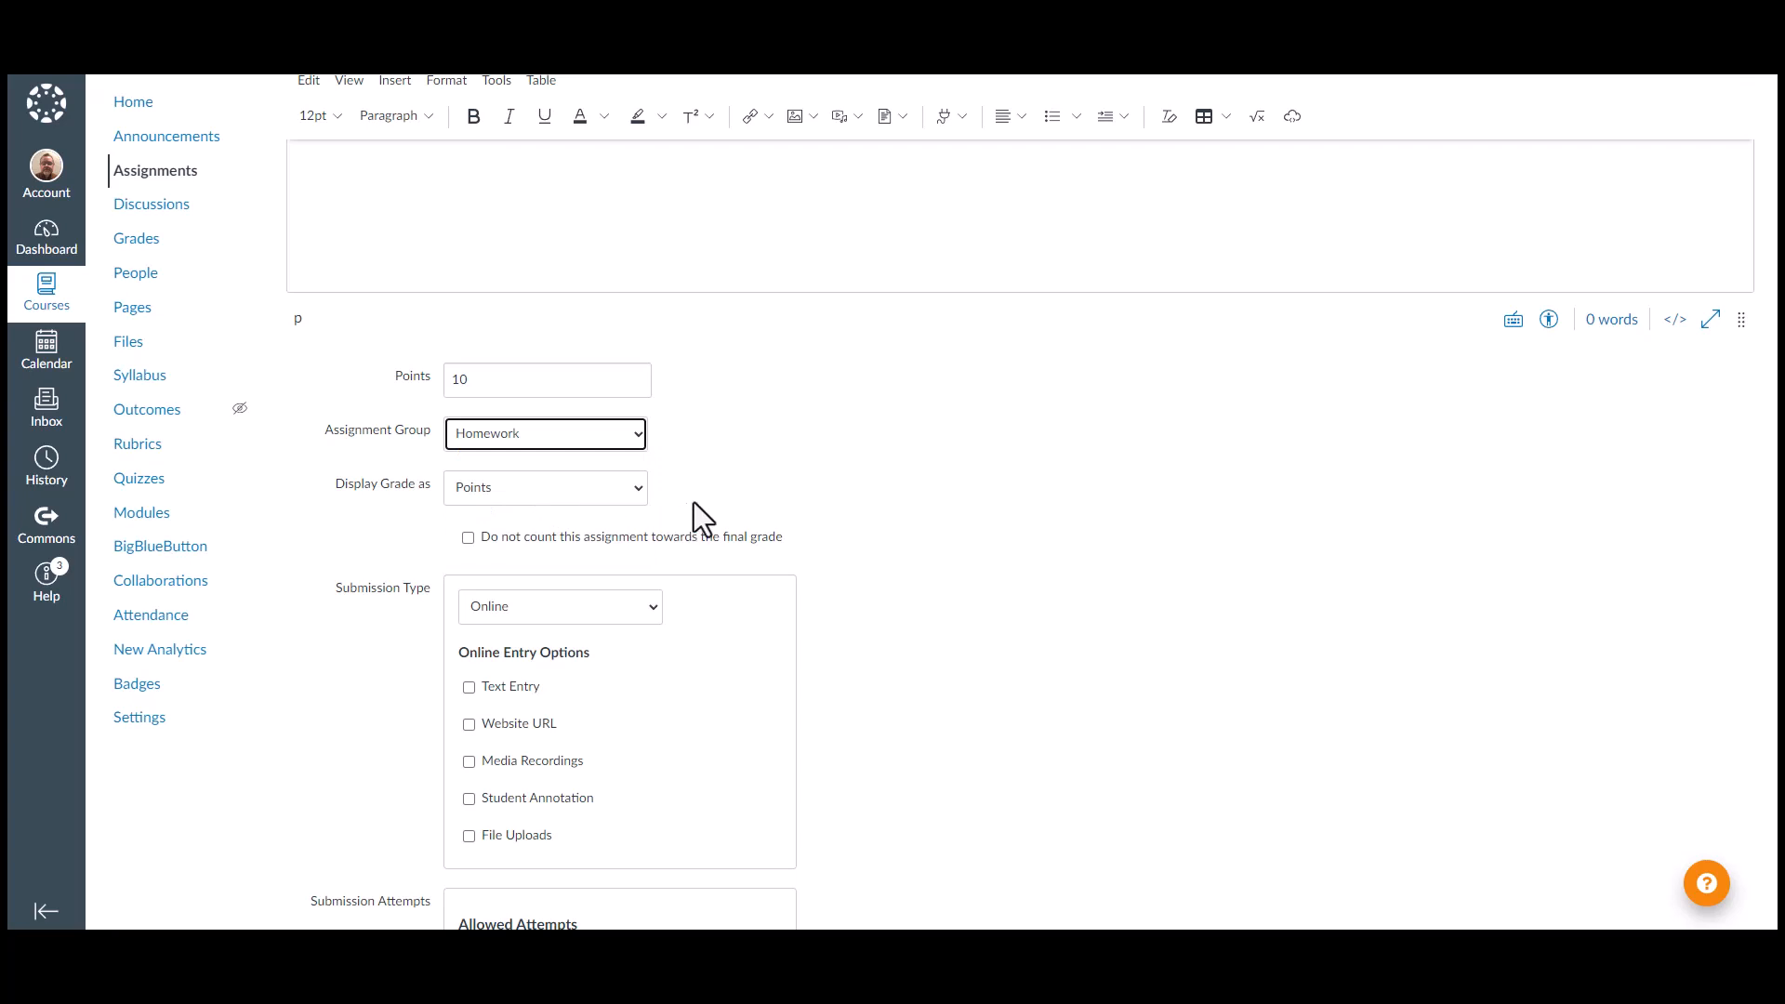
scroll(646, 481, "down", 1)
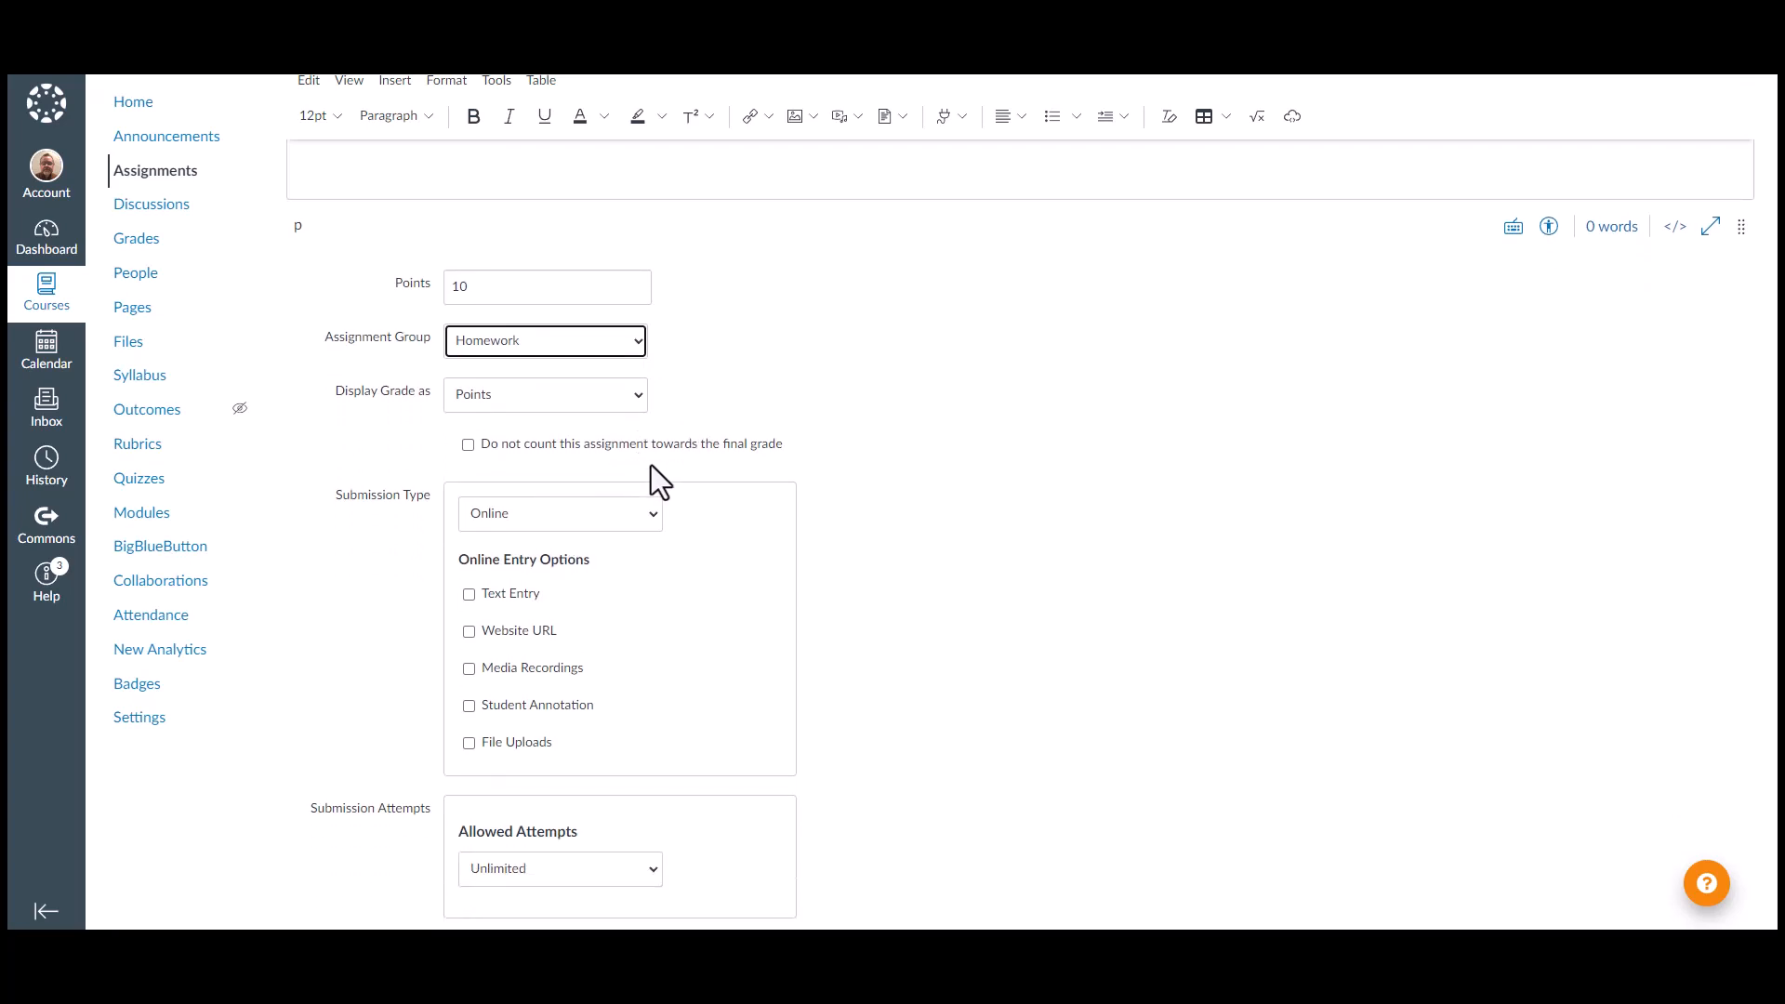
Accept file uploads as the online entry option for Homework 2 and keep the allowed attempts unlimited
scroll(616, 511, "down", 2)
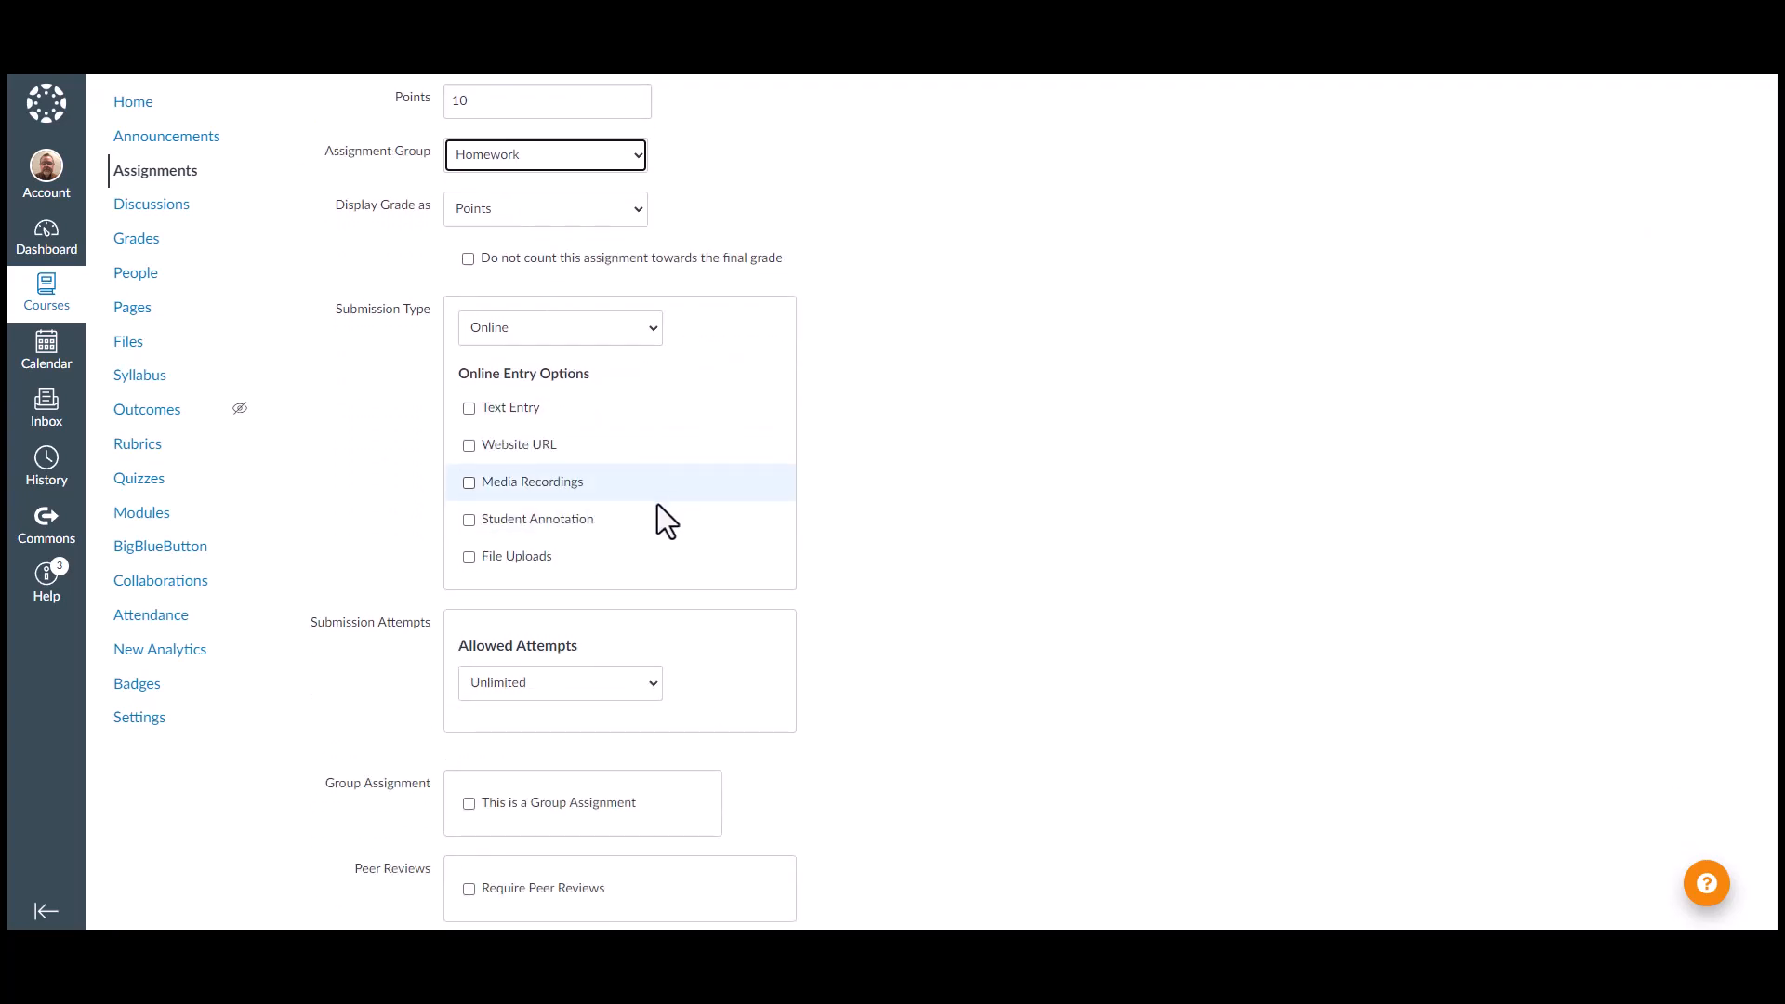
left_click(468, 557)
scroll(937, 483, "down", 1)
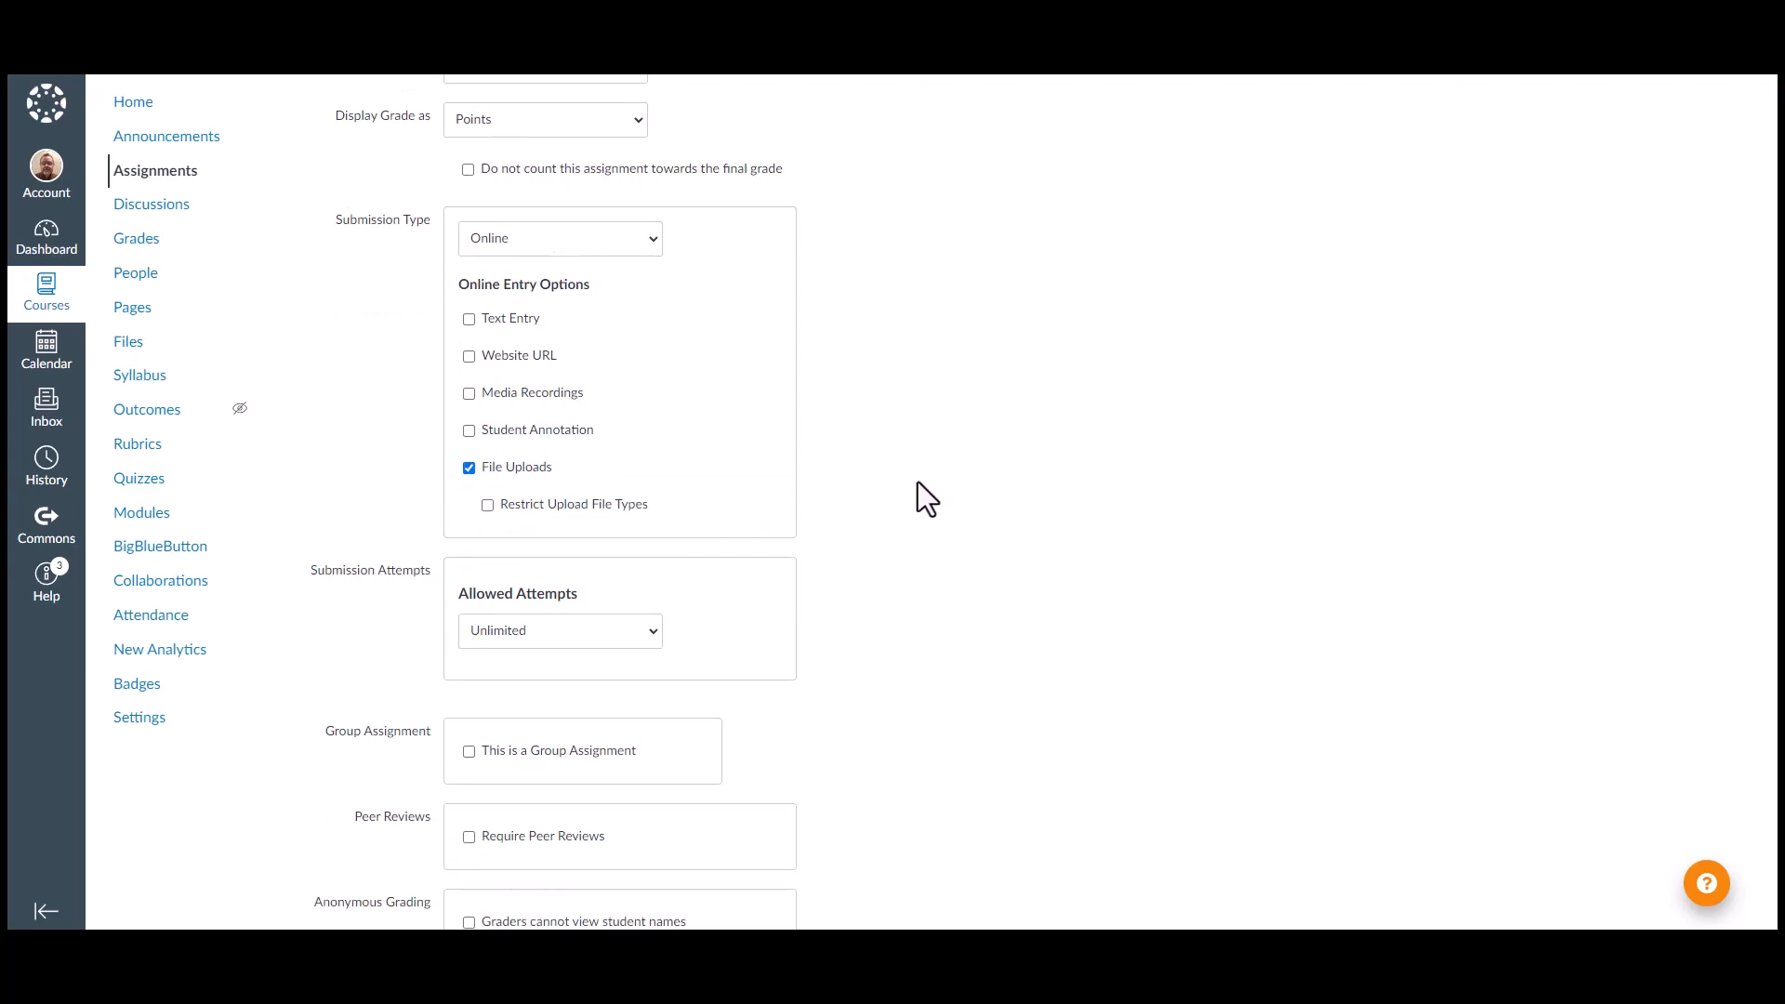
scroll(917, 482, "down", 1)
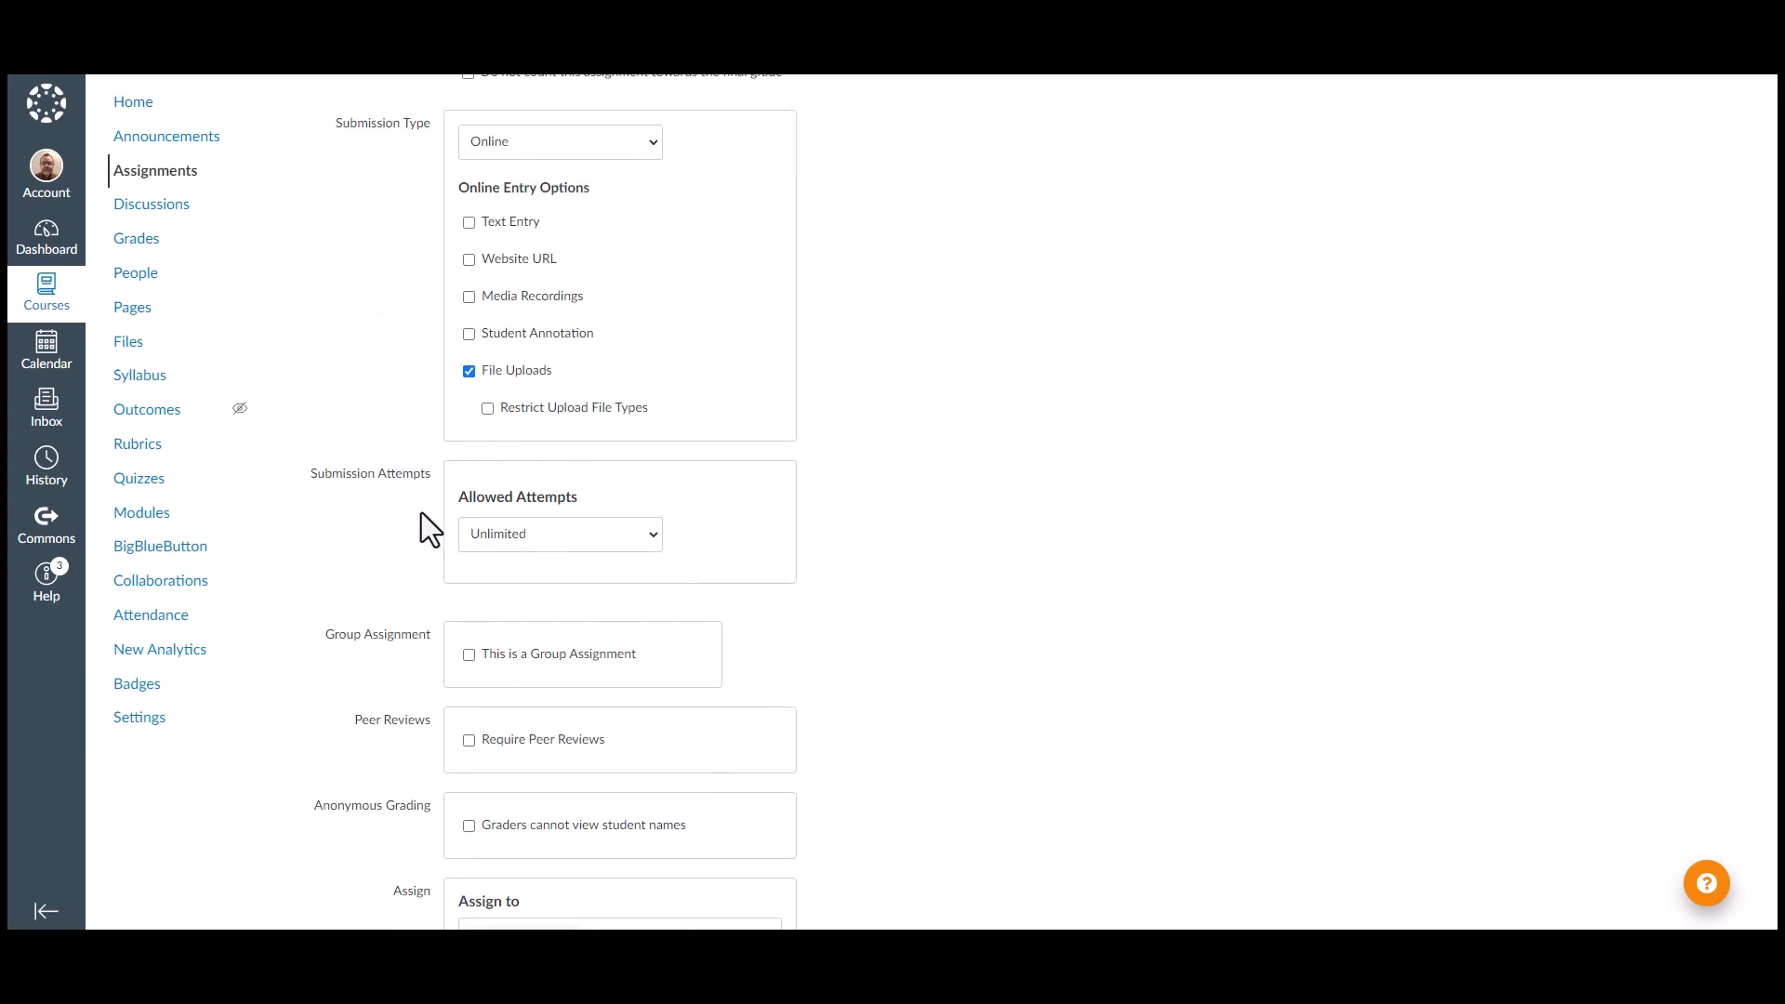
left_click(603, 538)
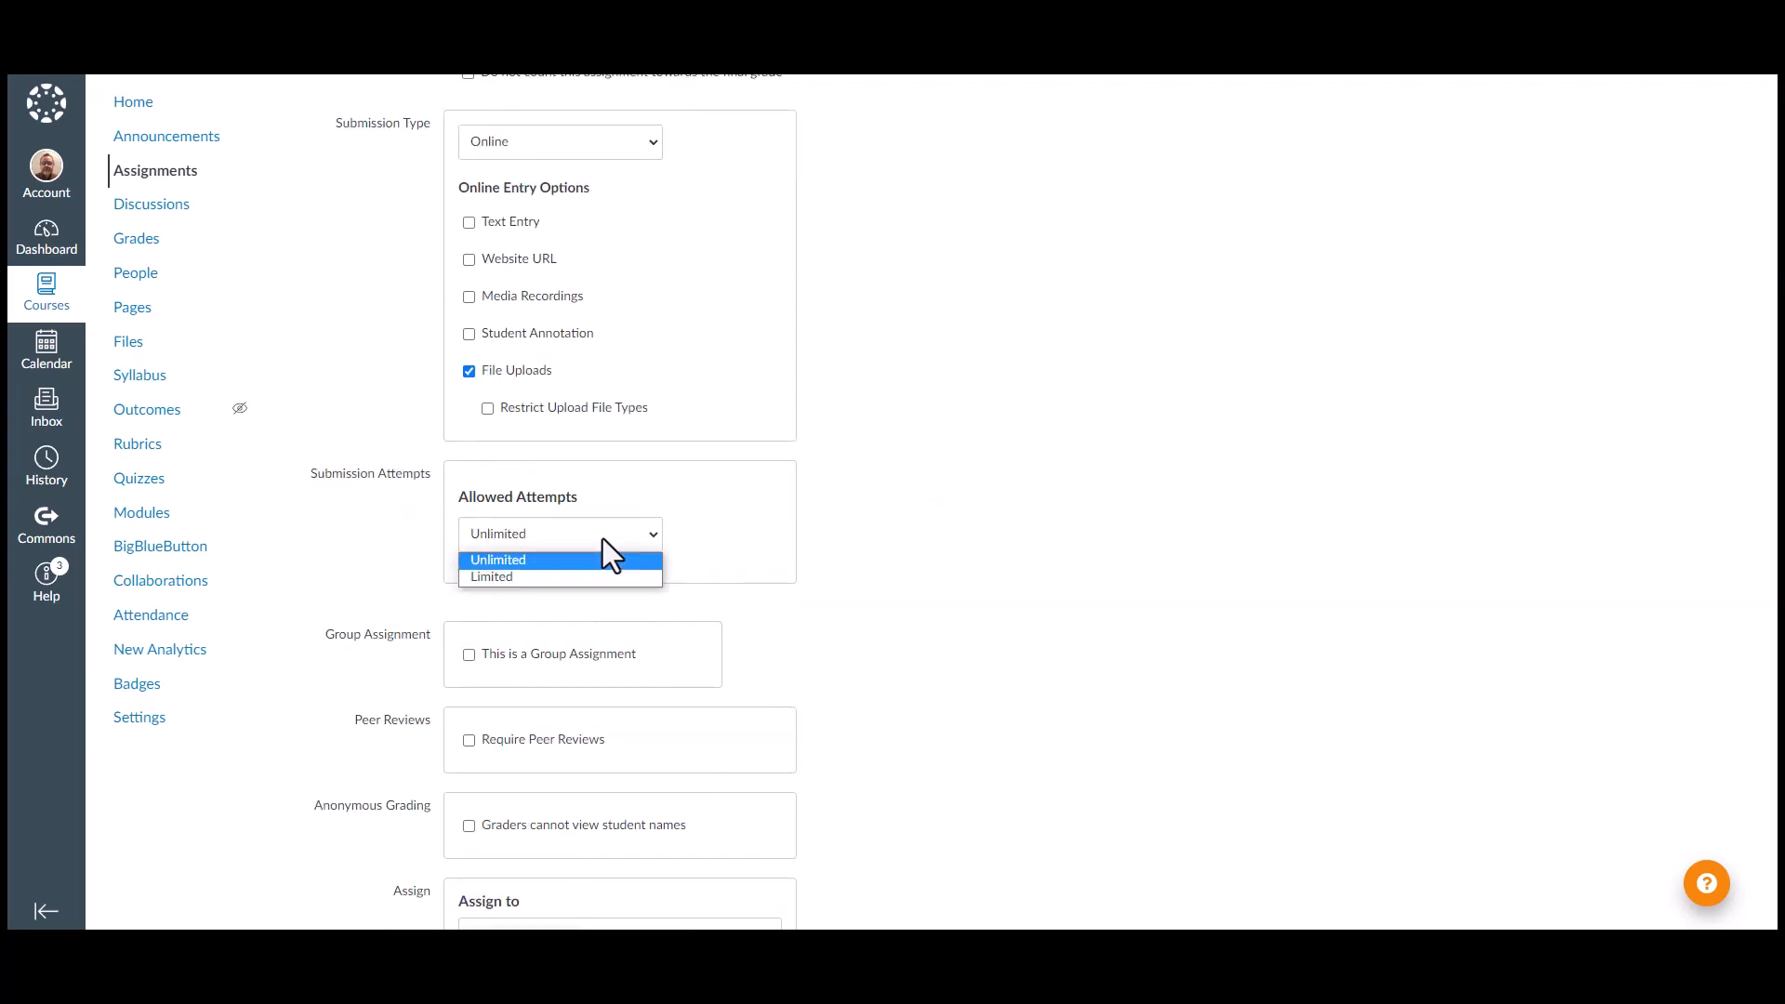
left_click(603, 541)
Set the assignment's due date for everyone to Apr 12, 2023, 11:59 PM
scroll(883, 539, "down", 4)
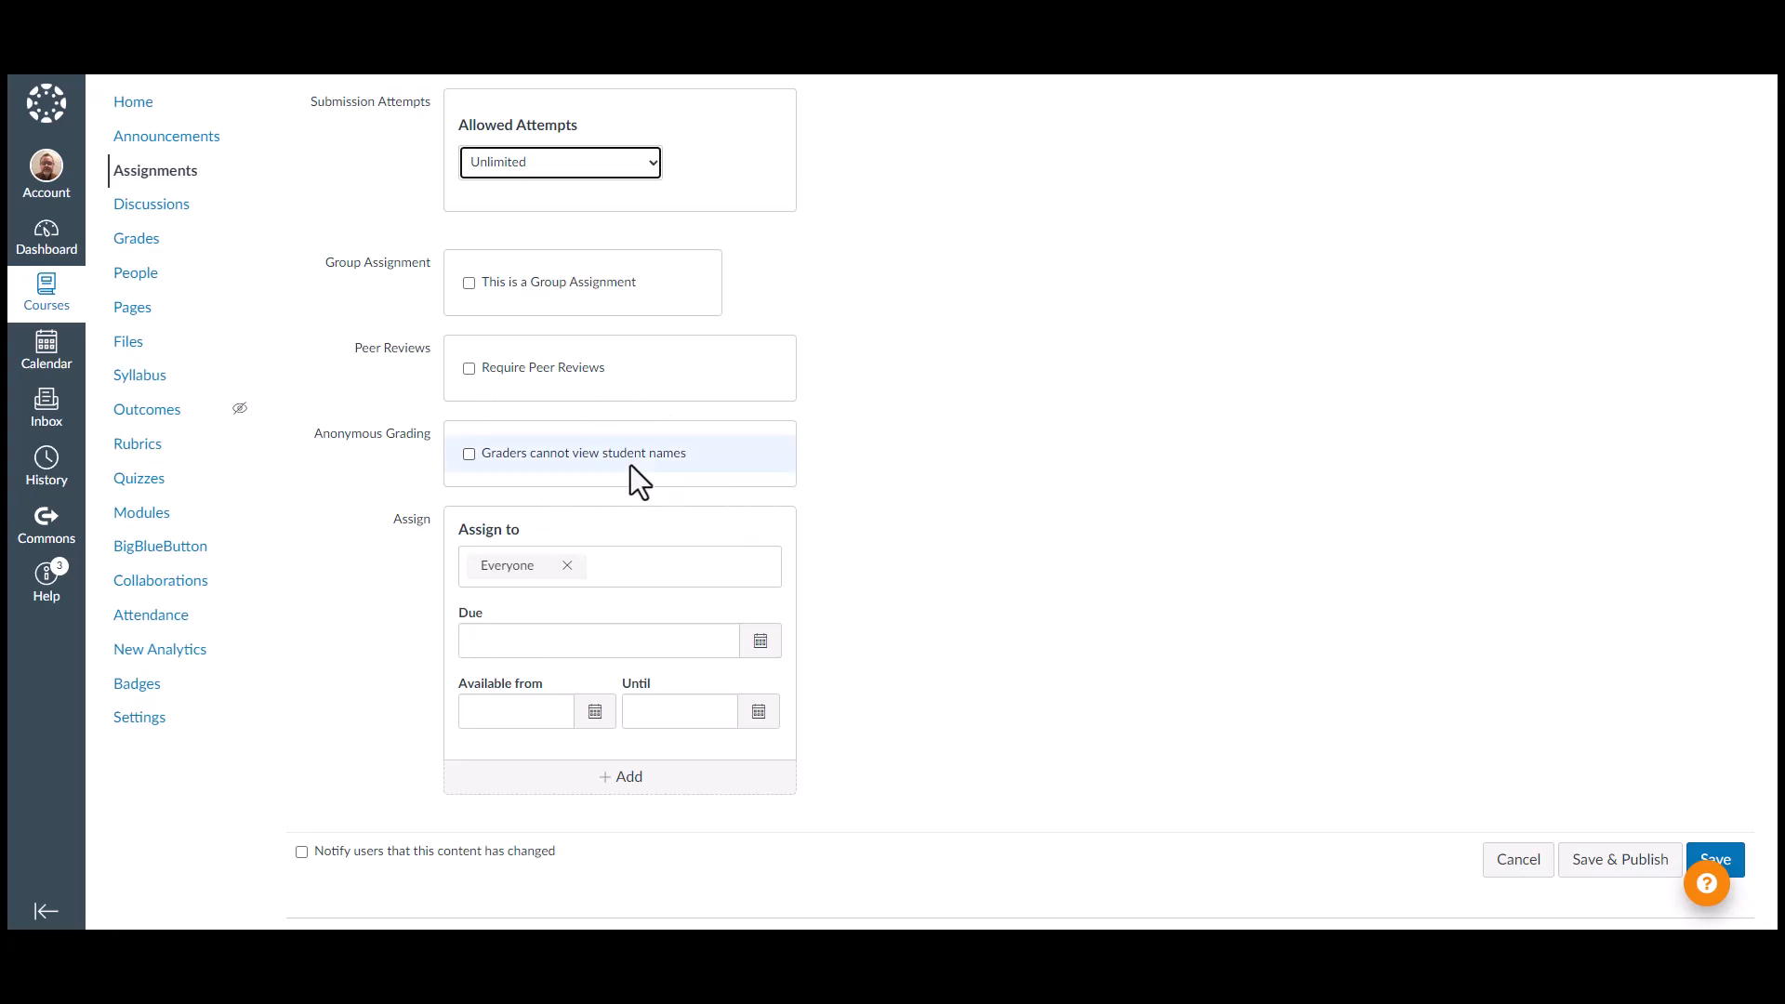
scroll(725, 474, "down", 1)
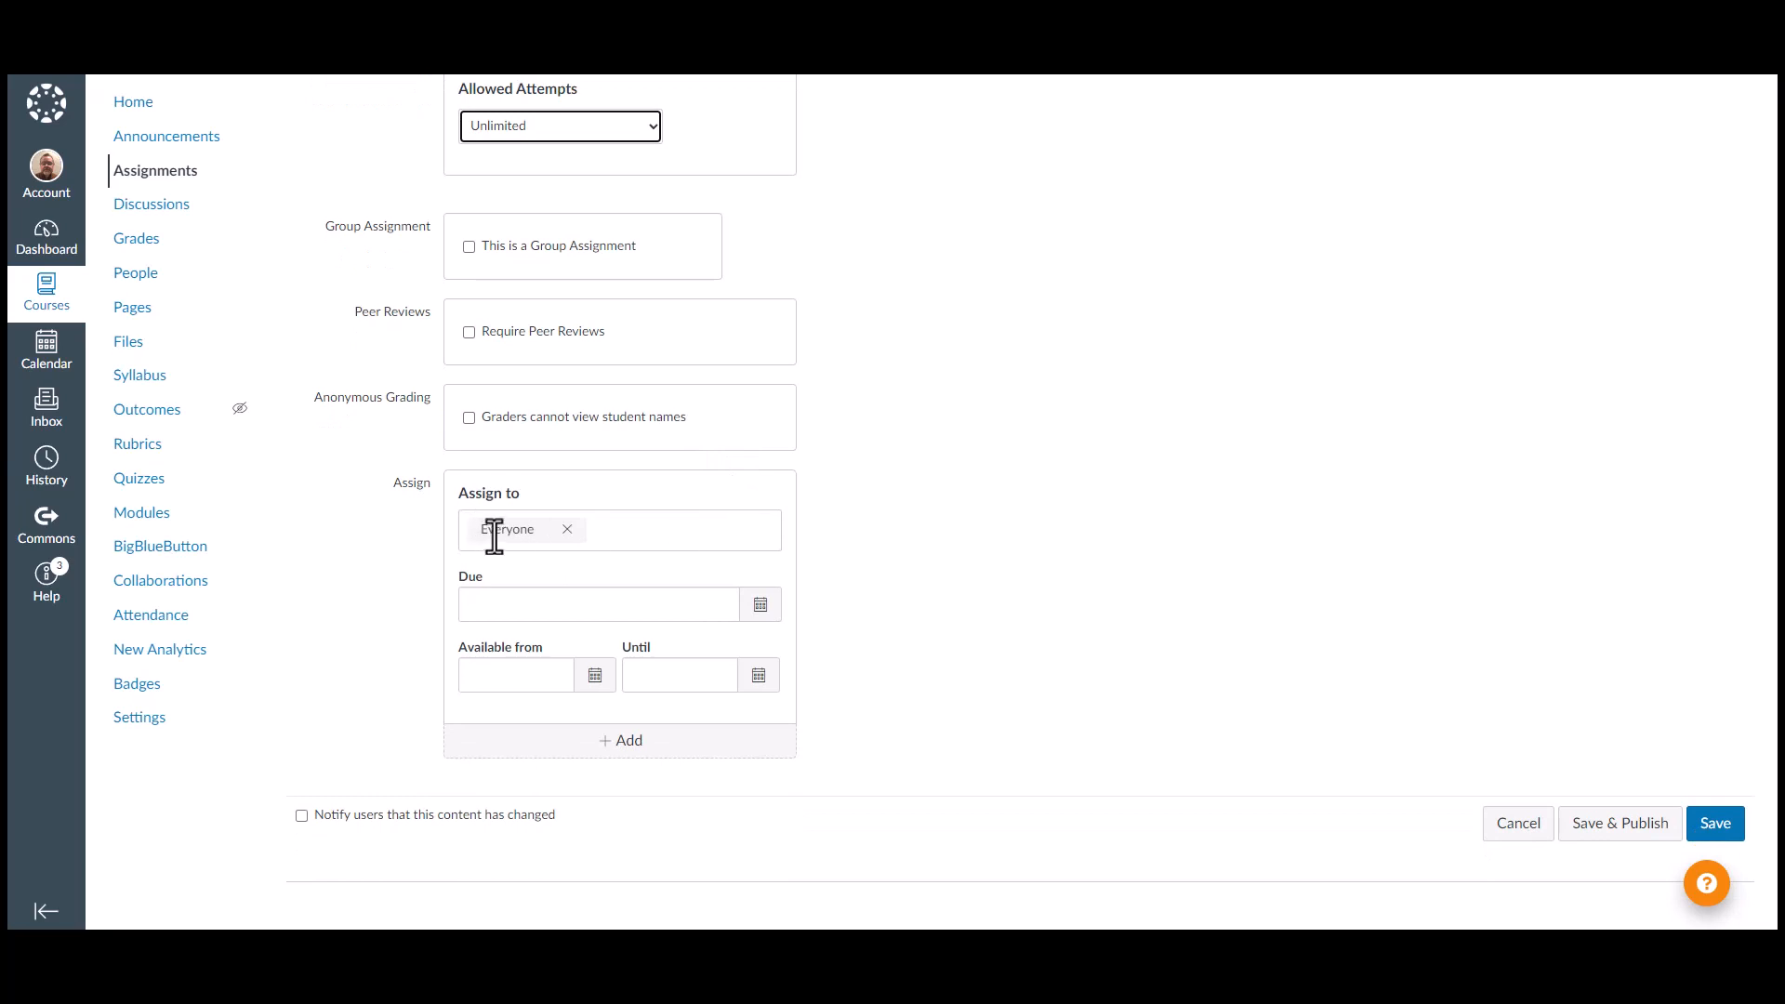
left_click(761, 609)
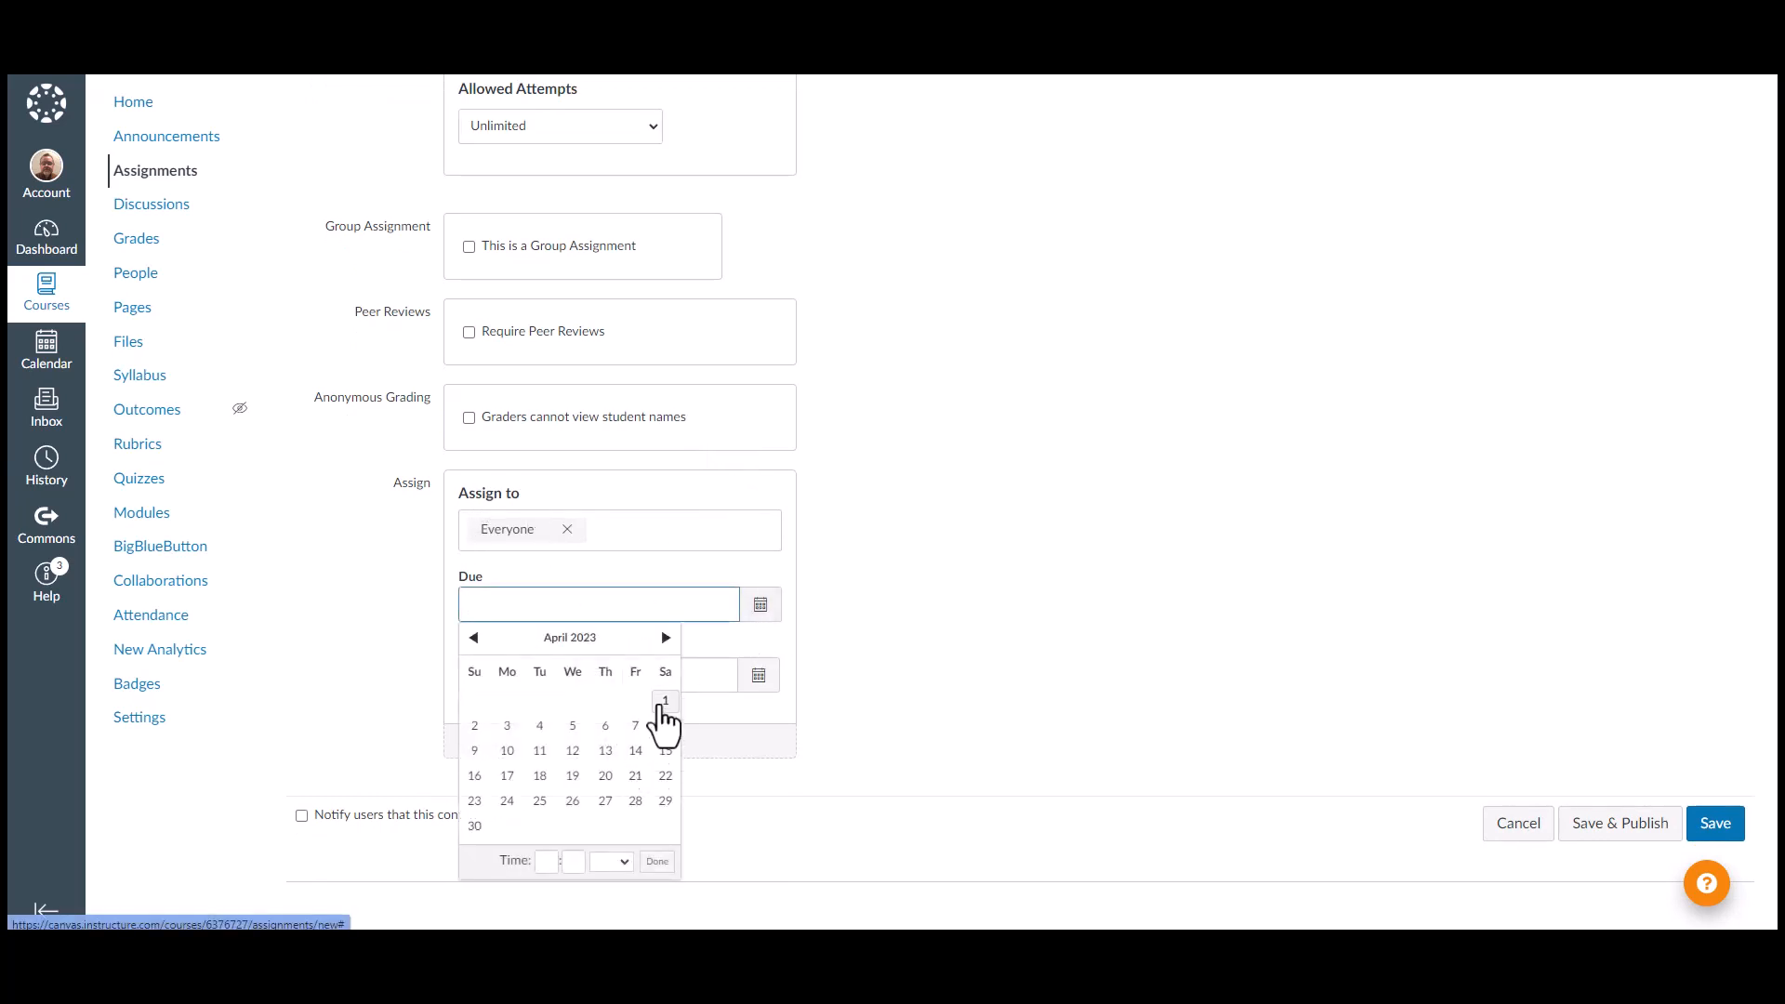
left_click(573, 751)
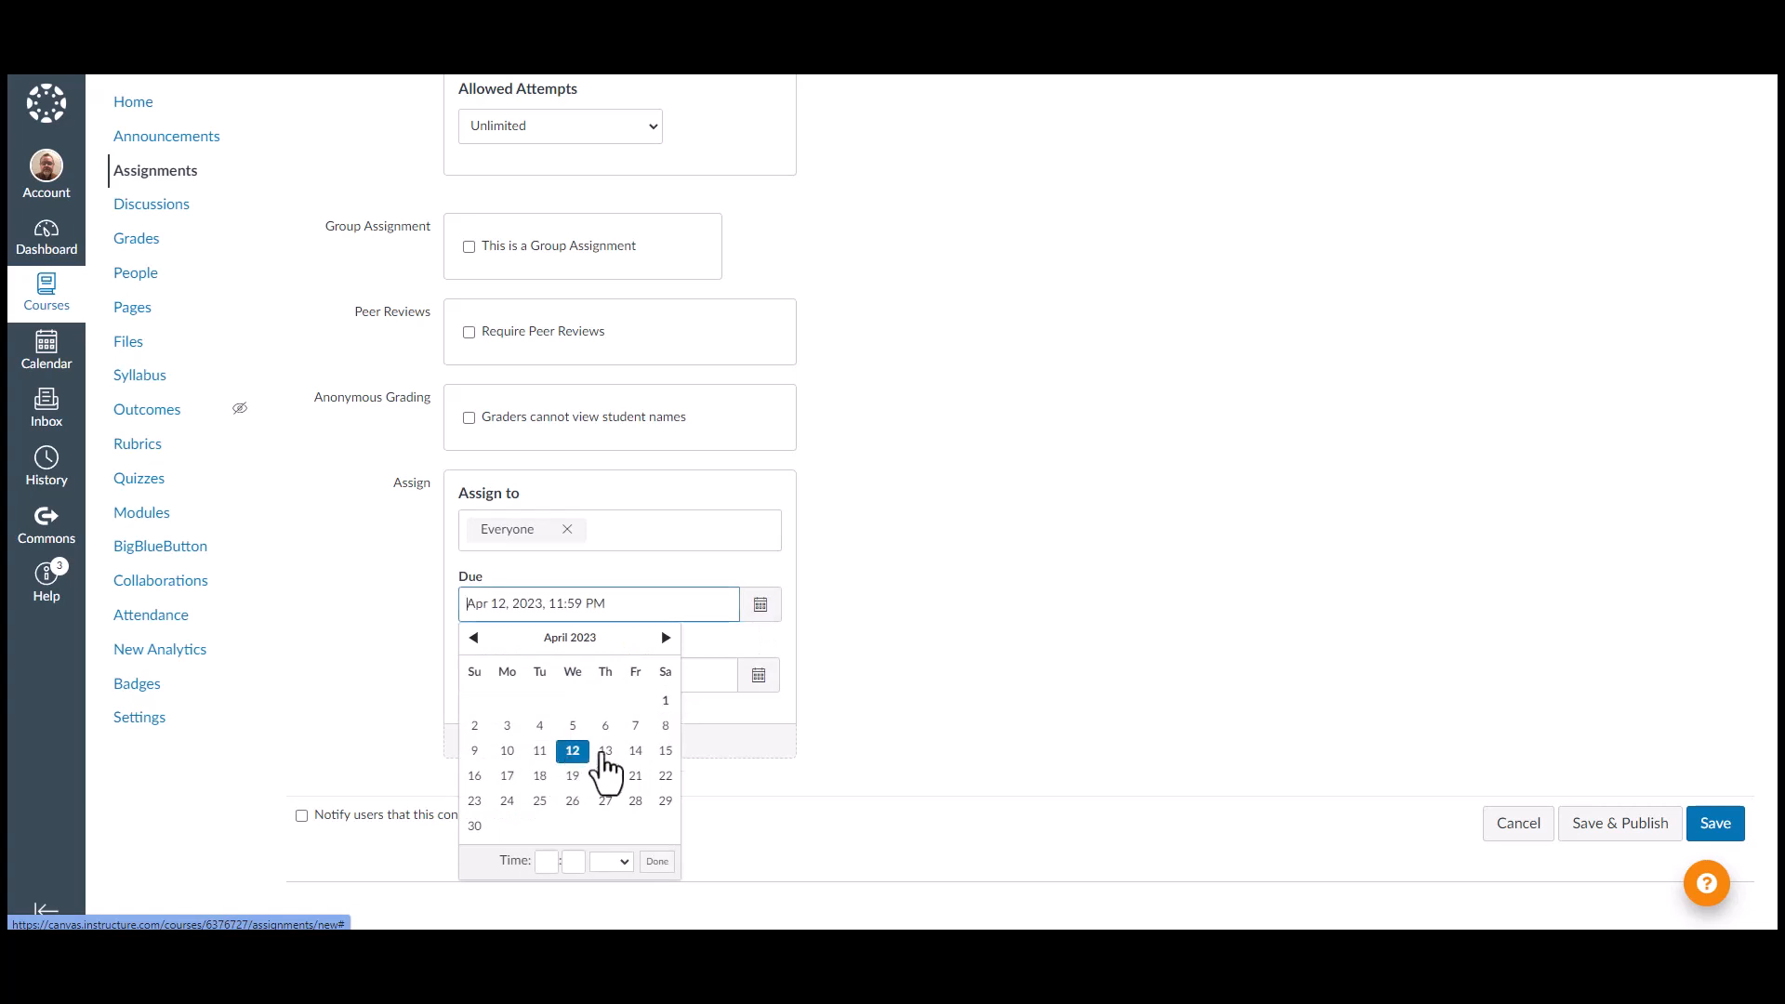
left_click(790, 660)
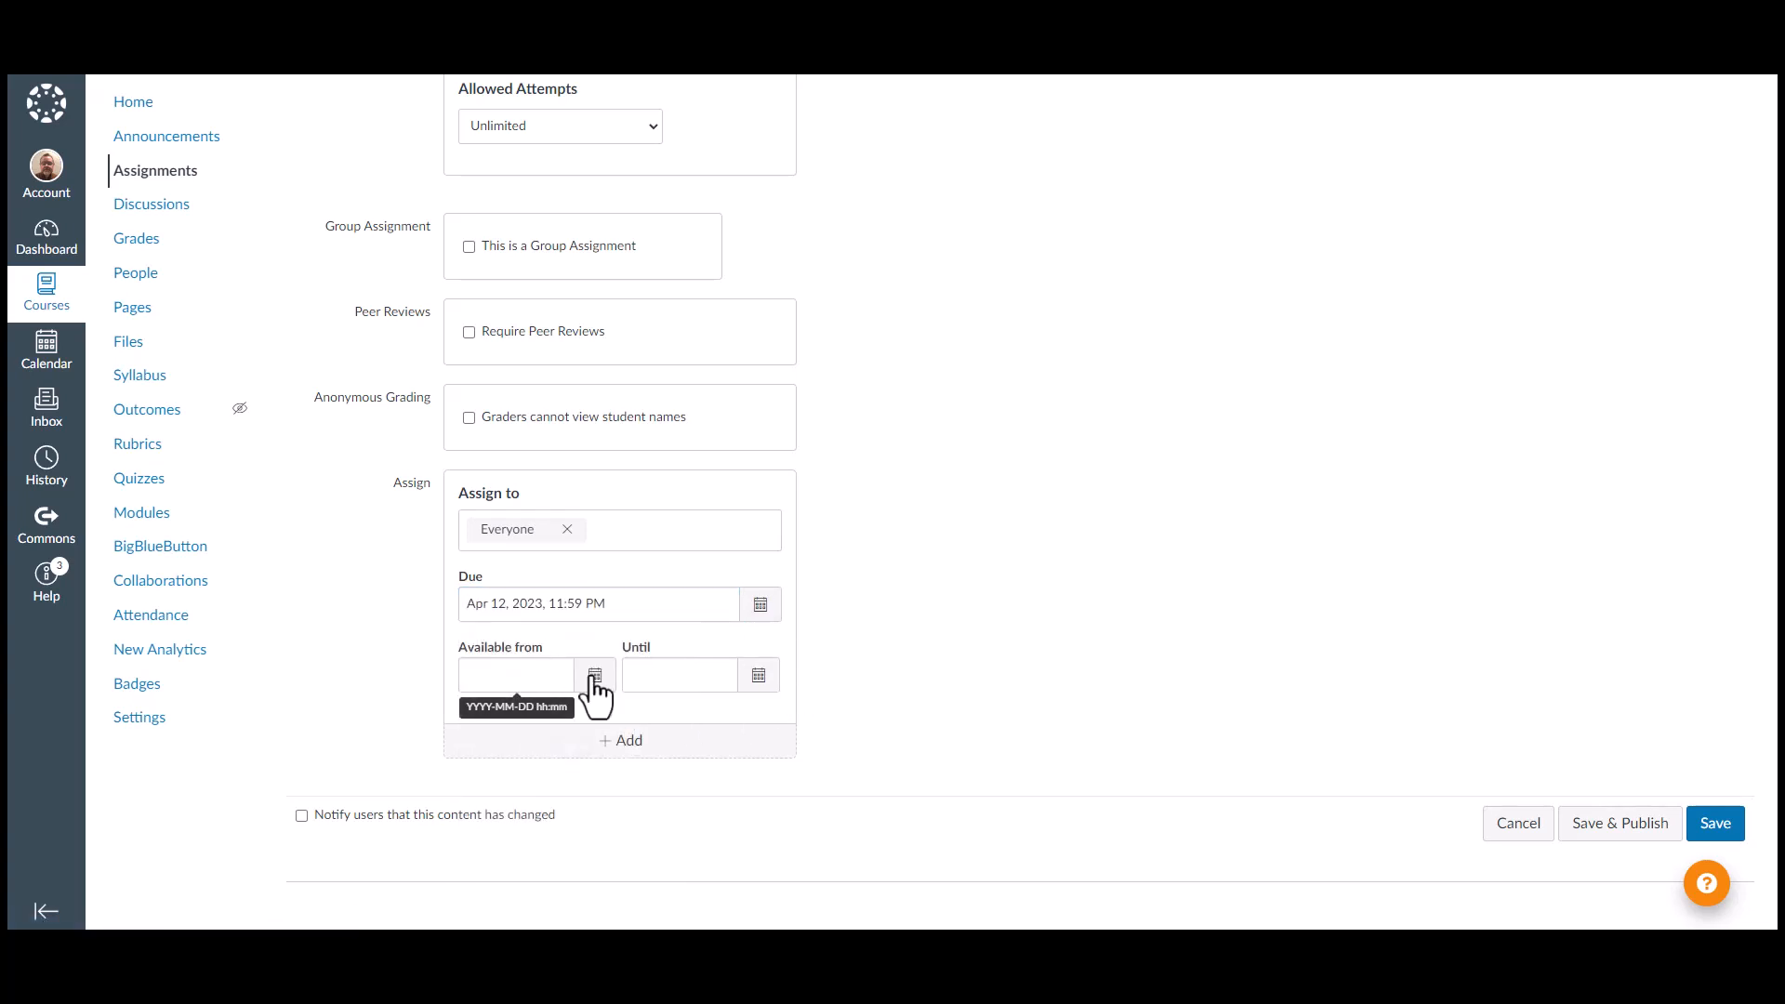
Make the assignment available from Mar 31, 2023
left_click(594, 676)
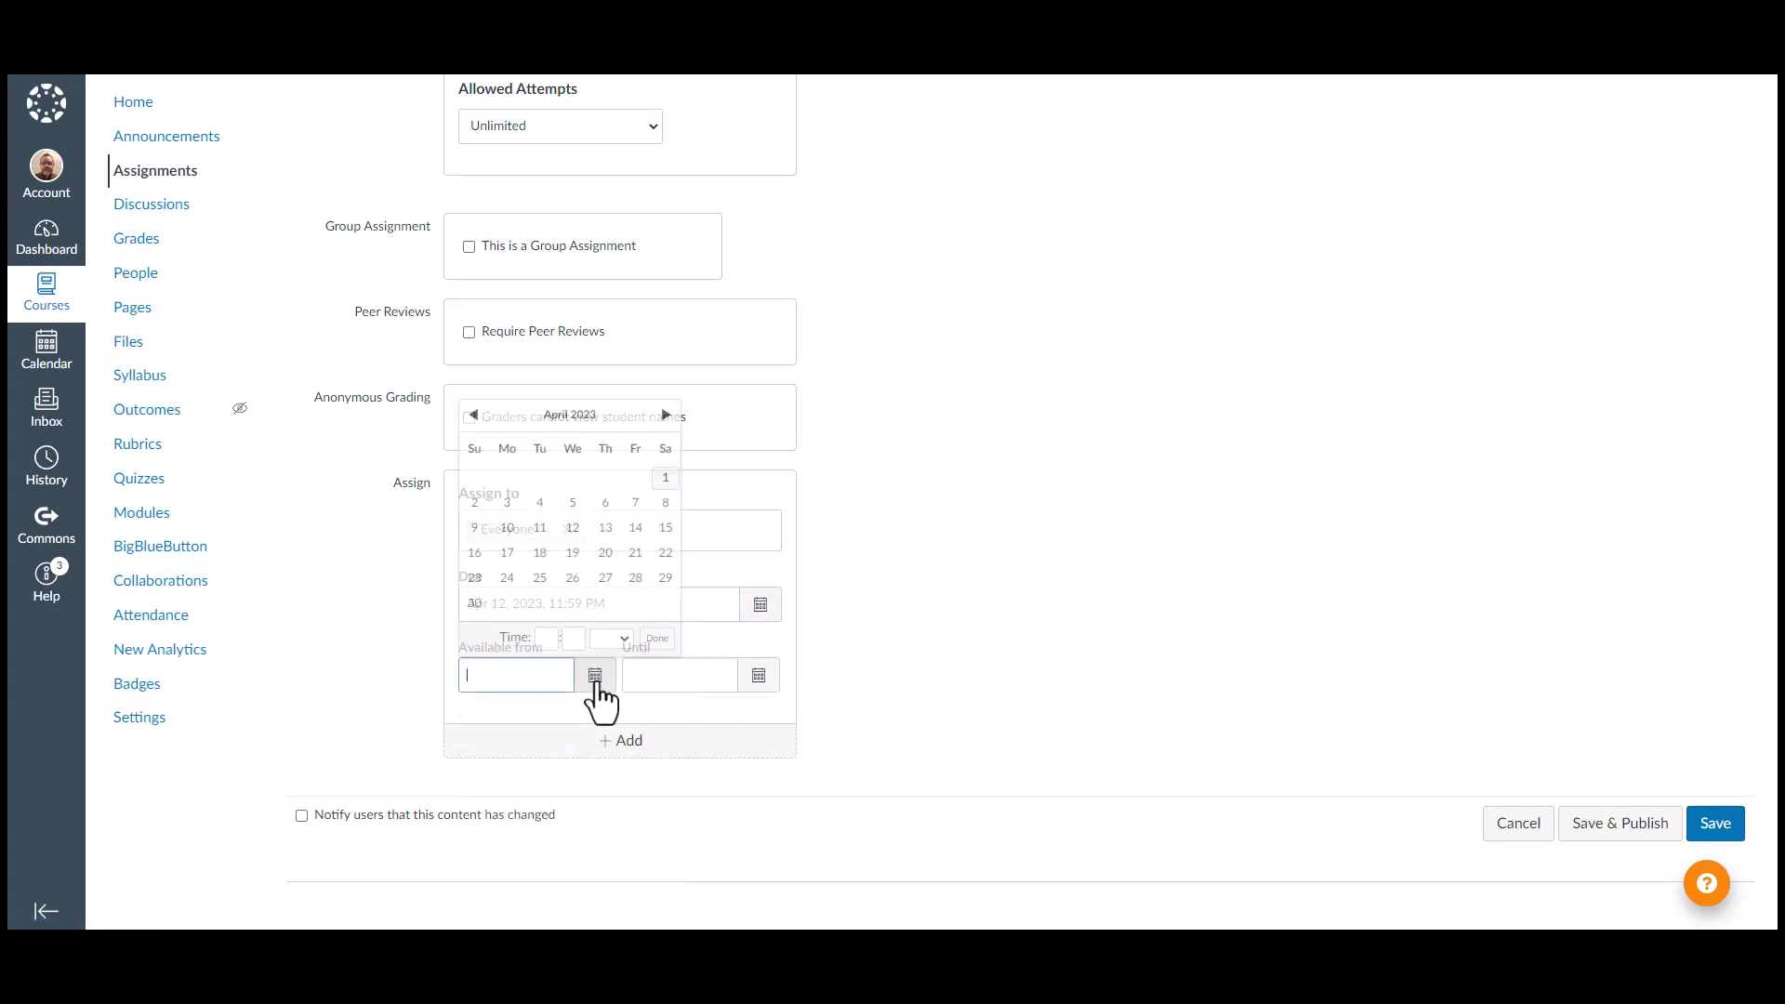
left_click(474, 416)
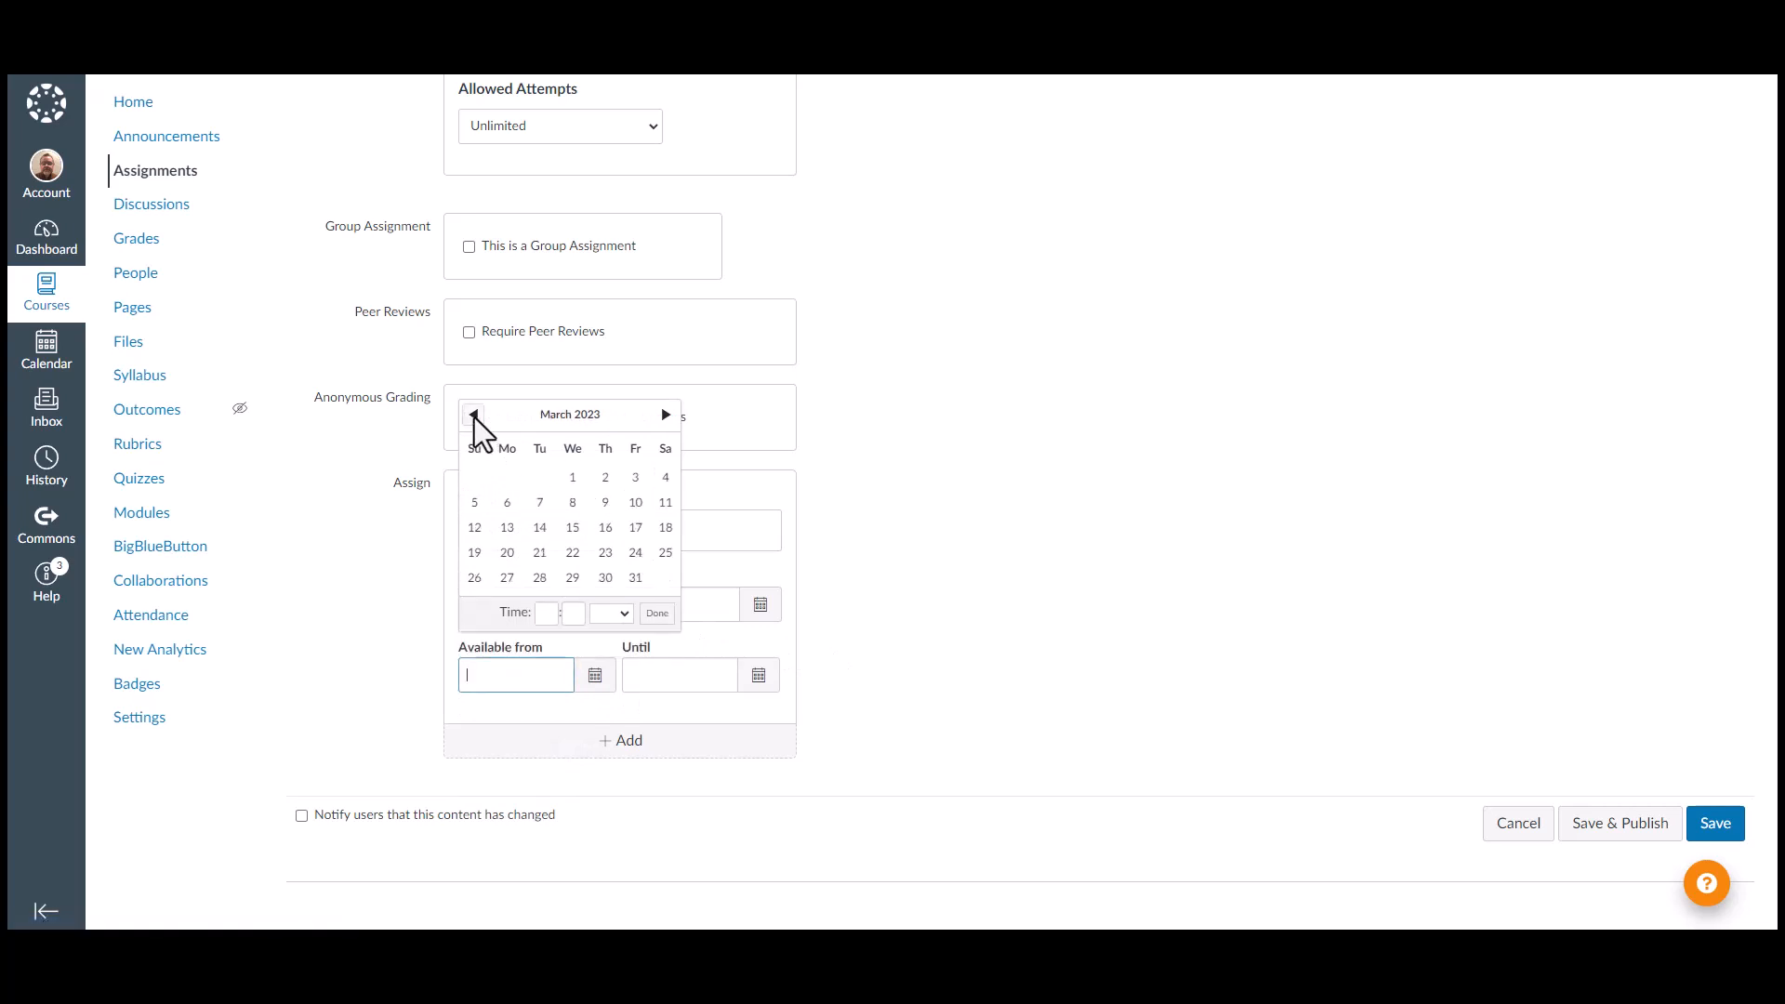
left_click(635, 578)
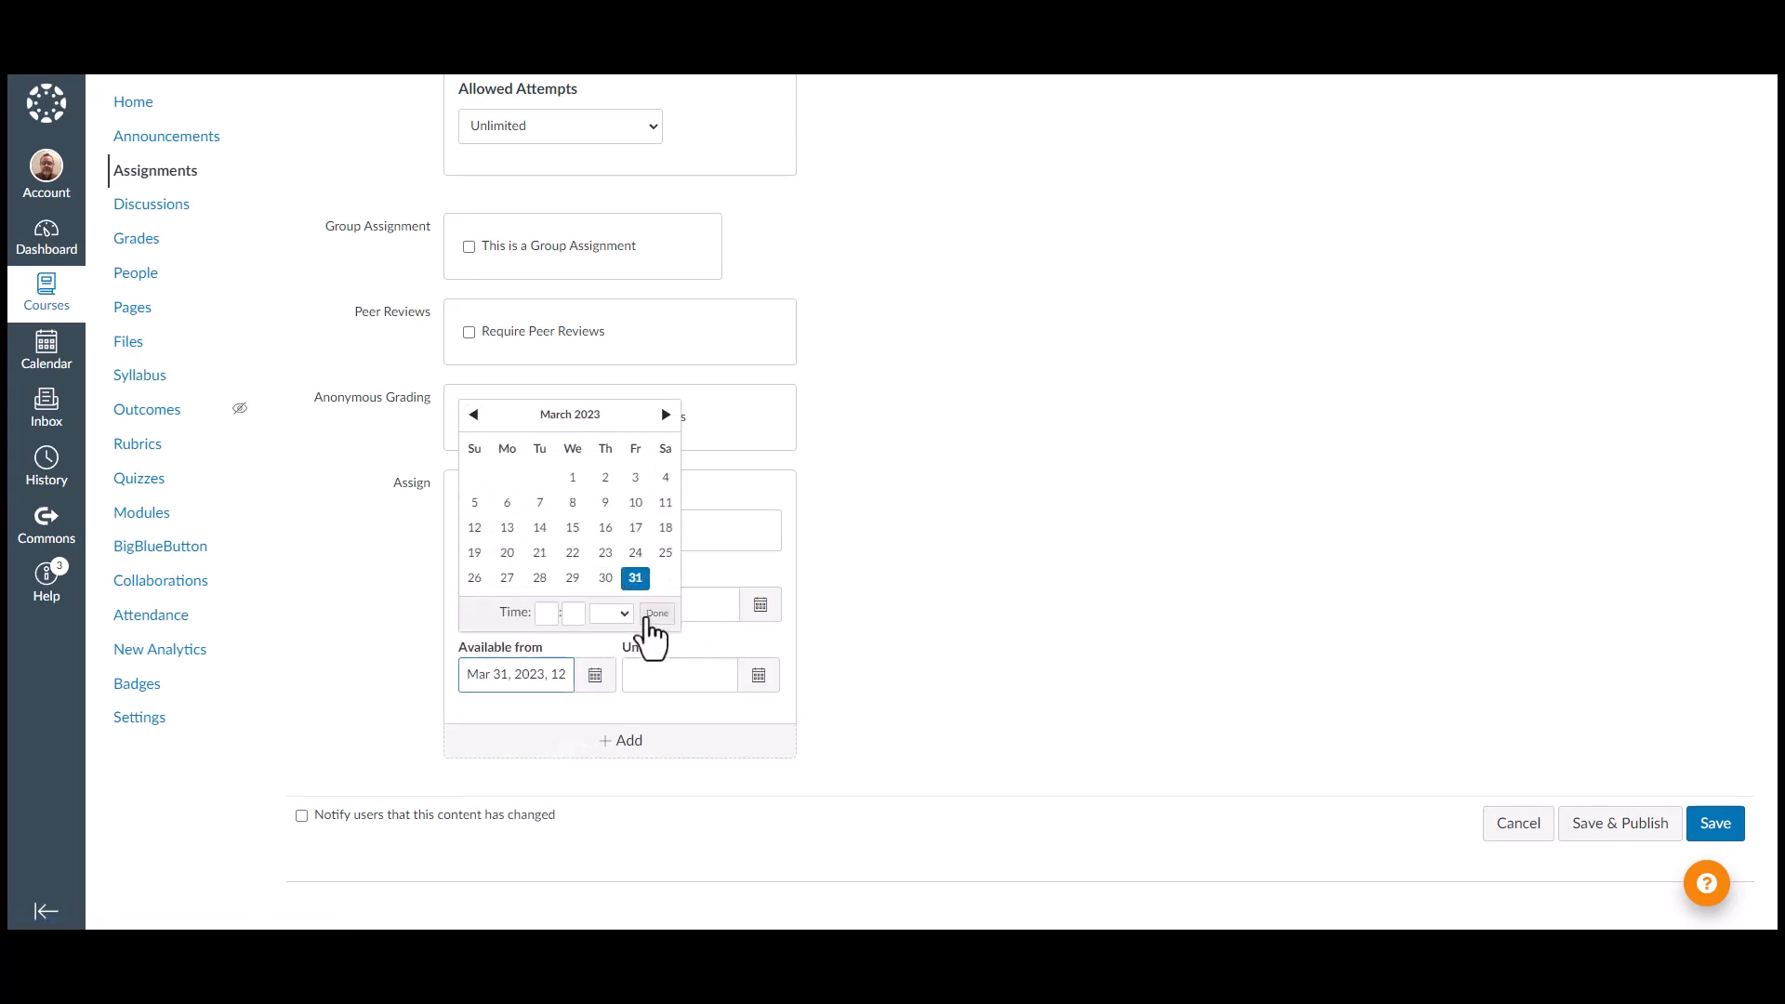
left_click(653, 614)
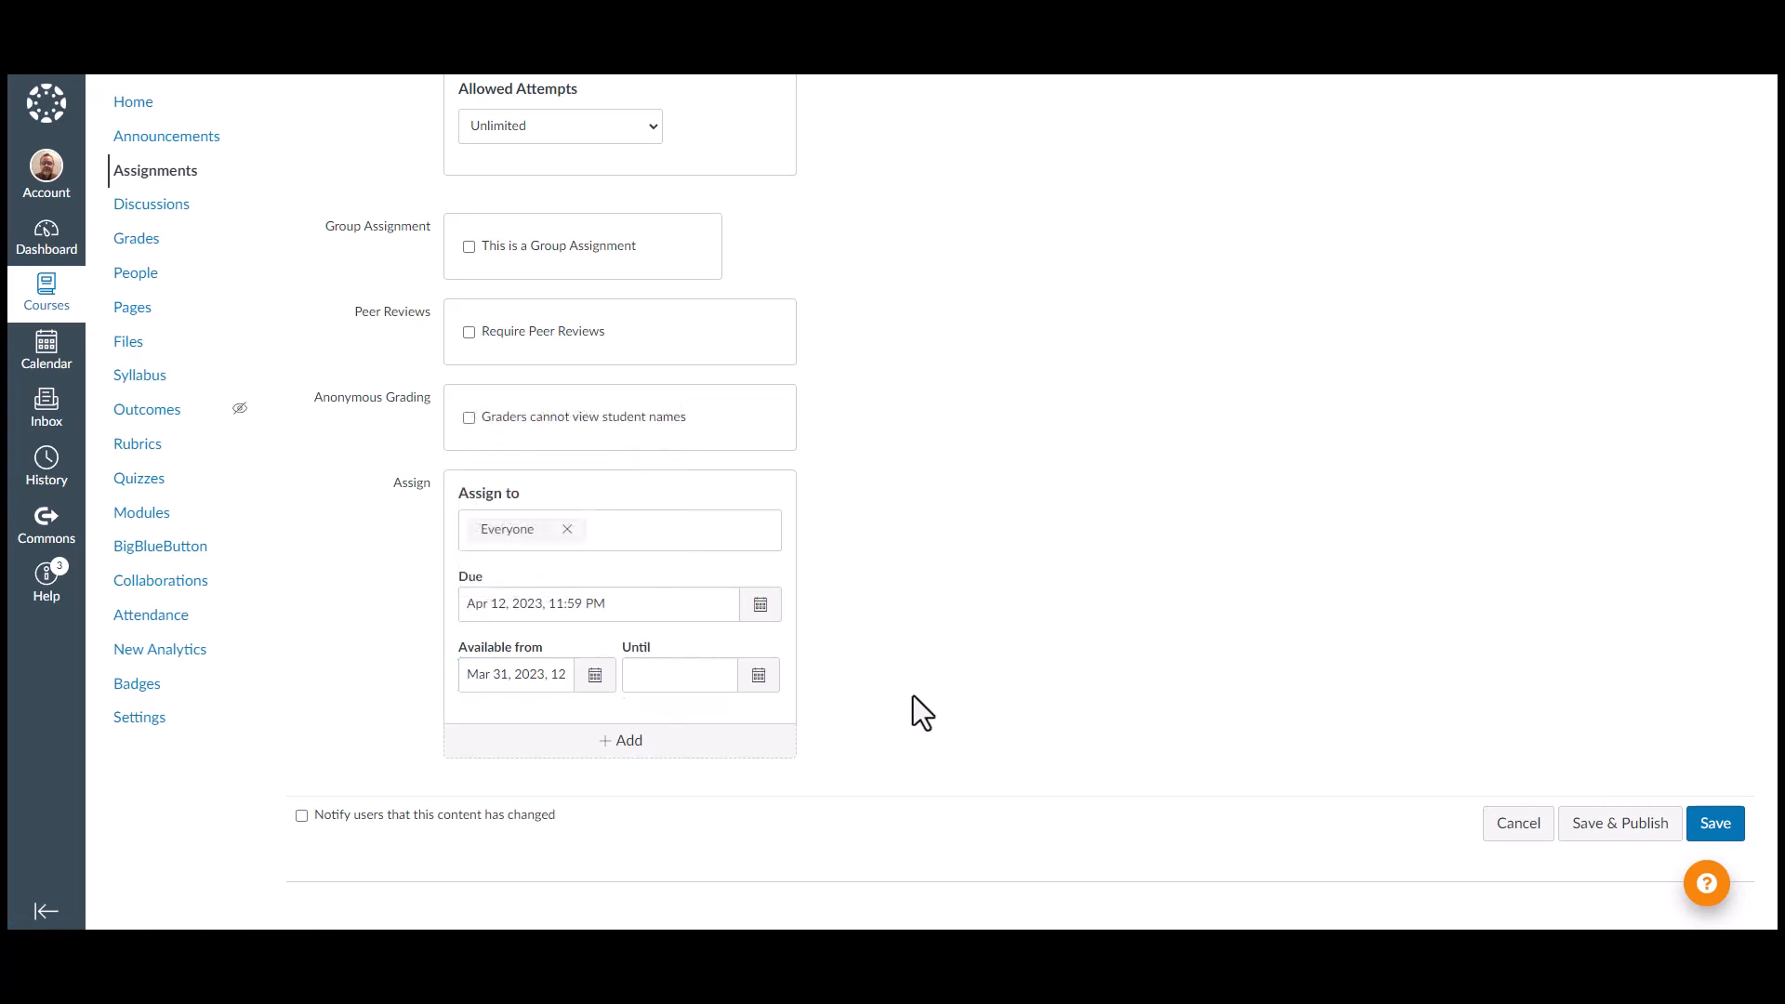
Set the availability end to Apr 12, 2023 at 11:59 PM, and save and publish the assignment
left_click(751, 683)
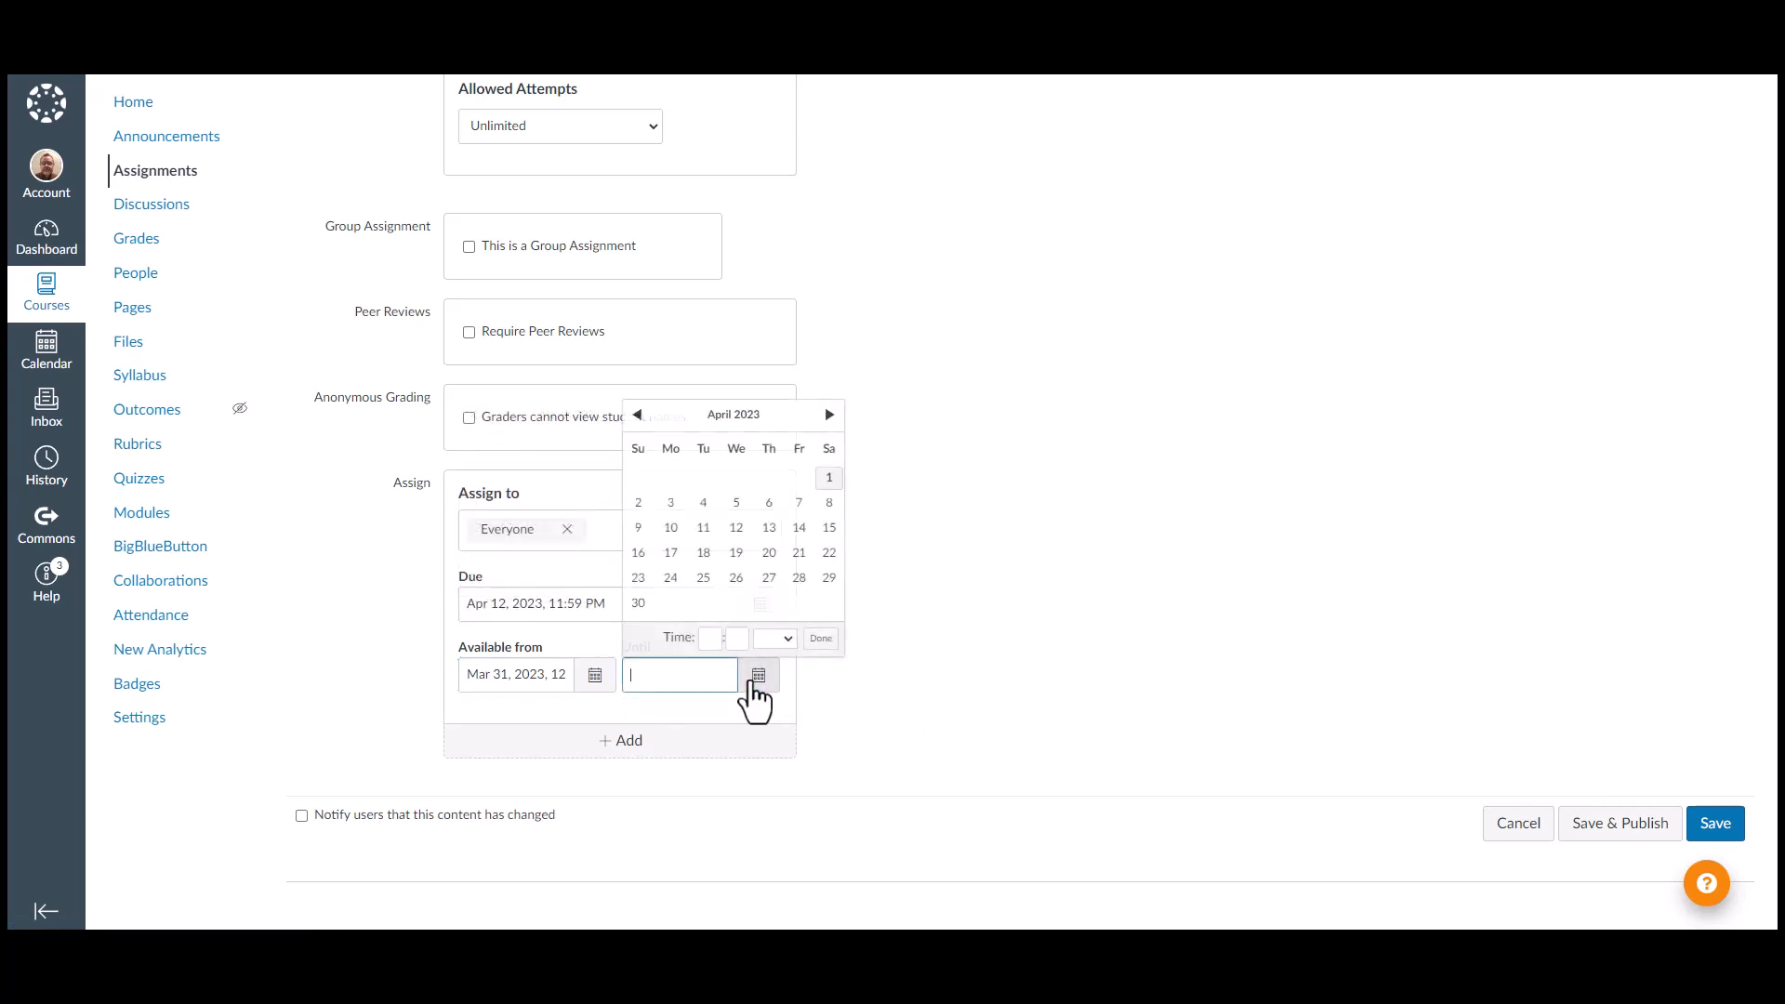
left_click(736, 528)
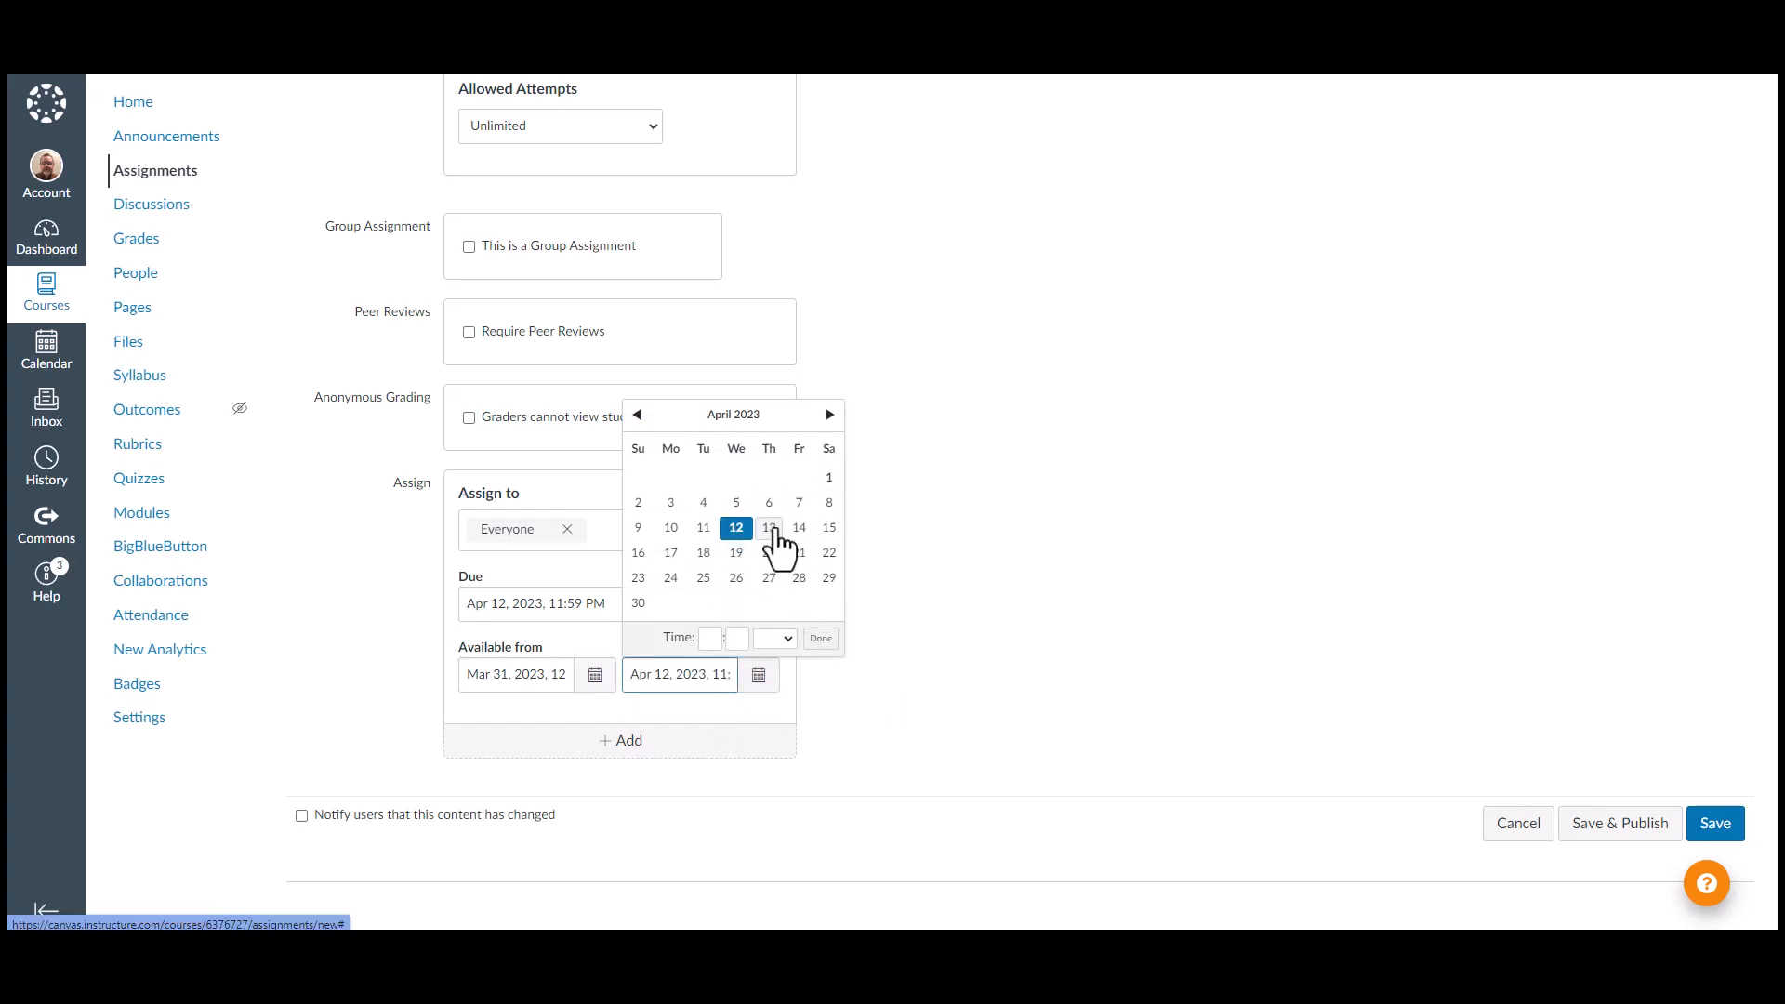
left_click(709, 639)
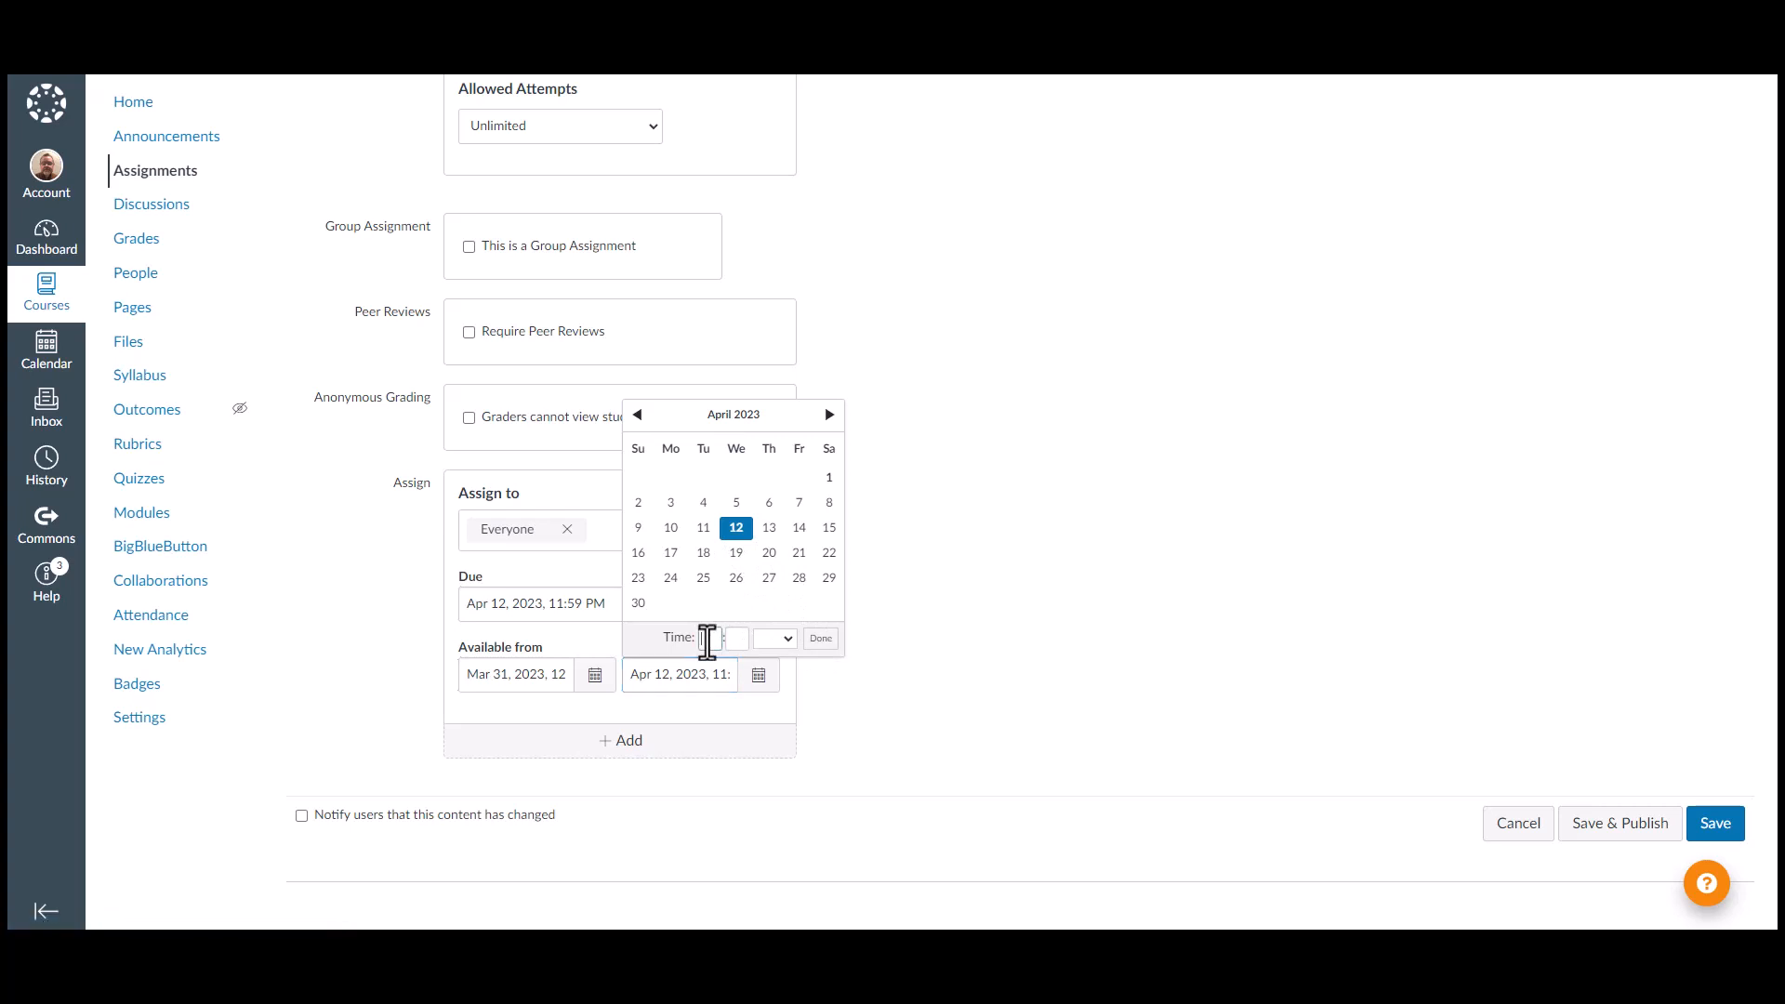
type("11")
left_click(743, 639)
left_click(818, 639)
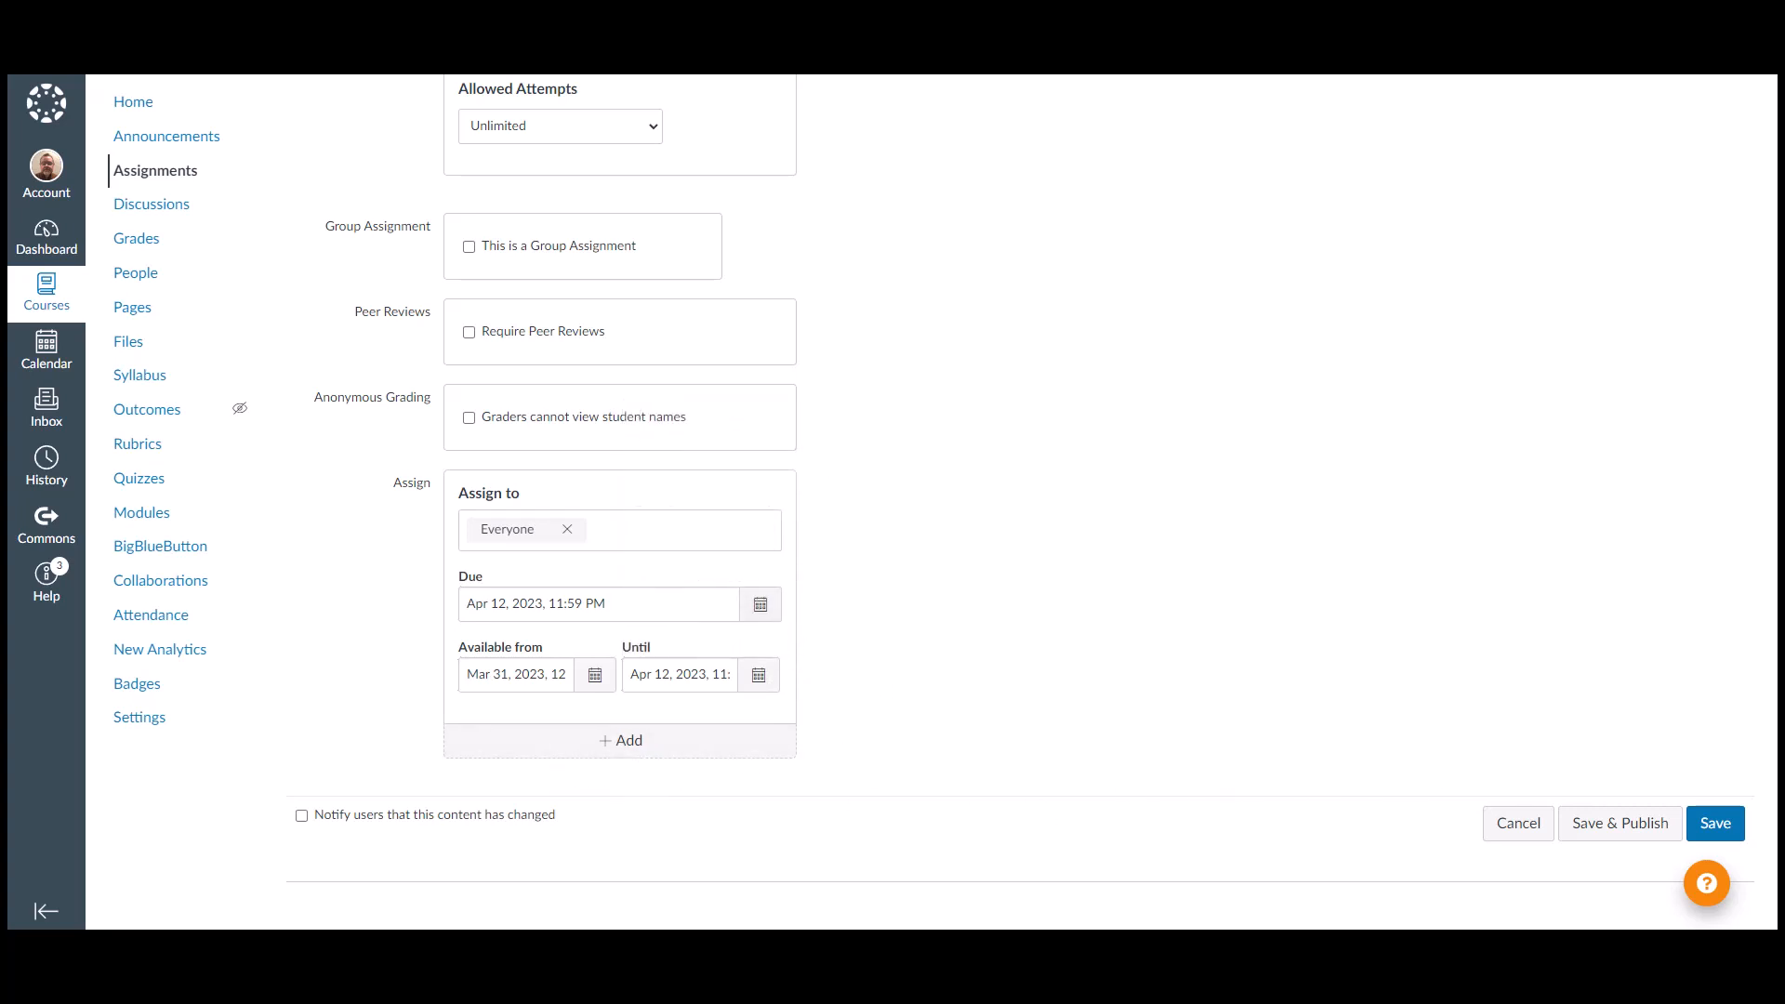
left_click(1616, 823)
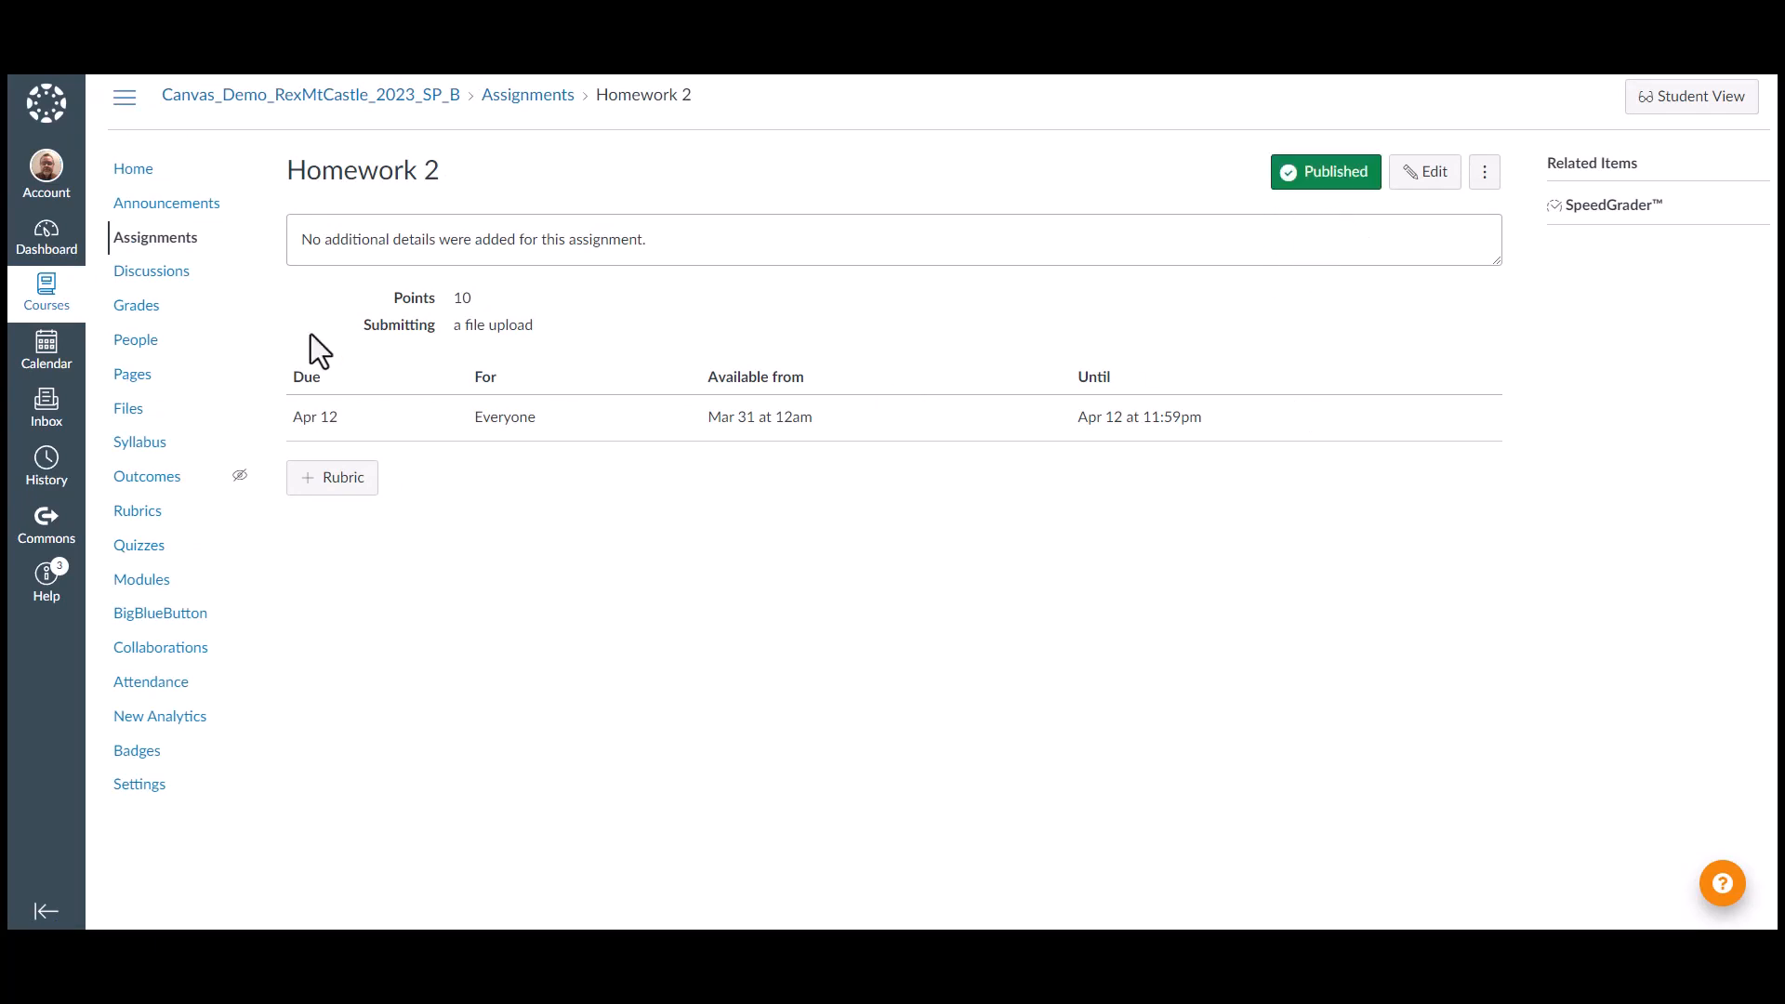
Start a new rubric for the assignment and title it "Homework 2 Rubric"
left_click(320, 481)
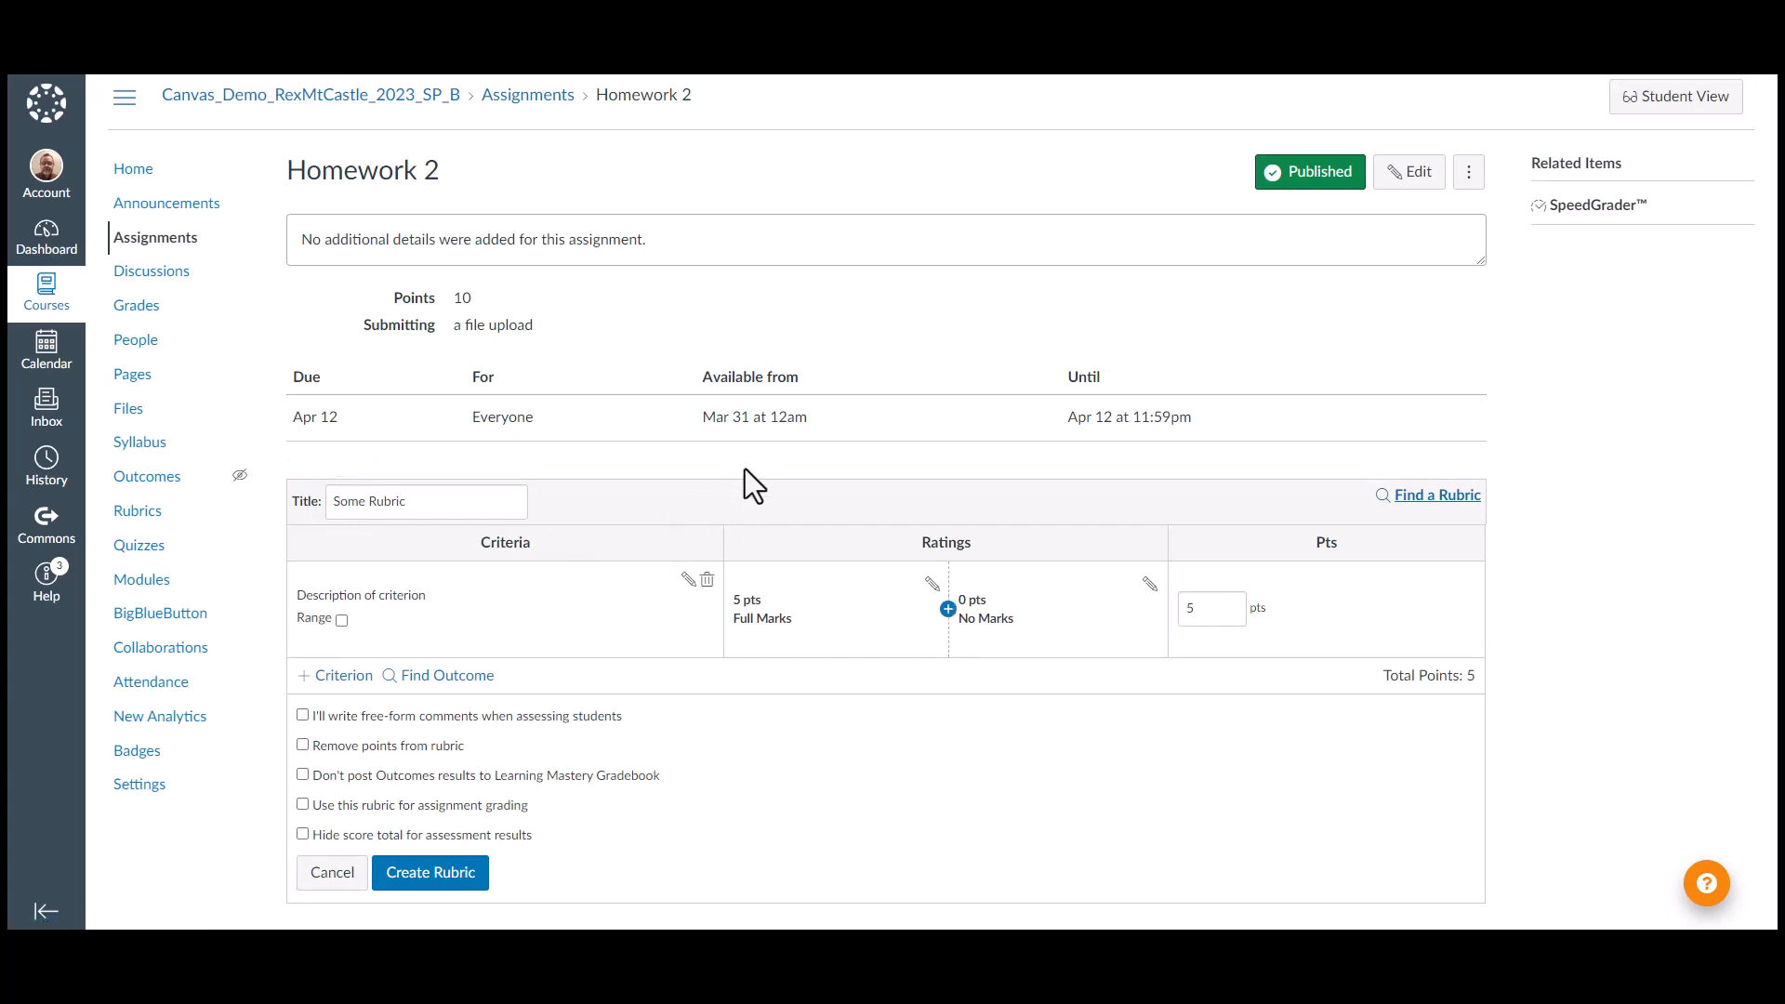
scroll(736, 461, "down", 1)
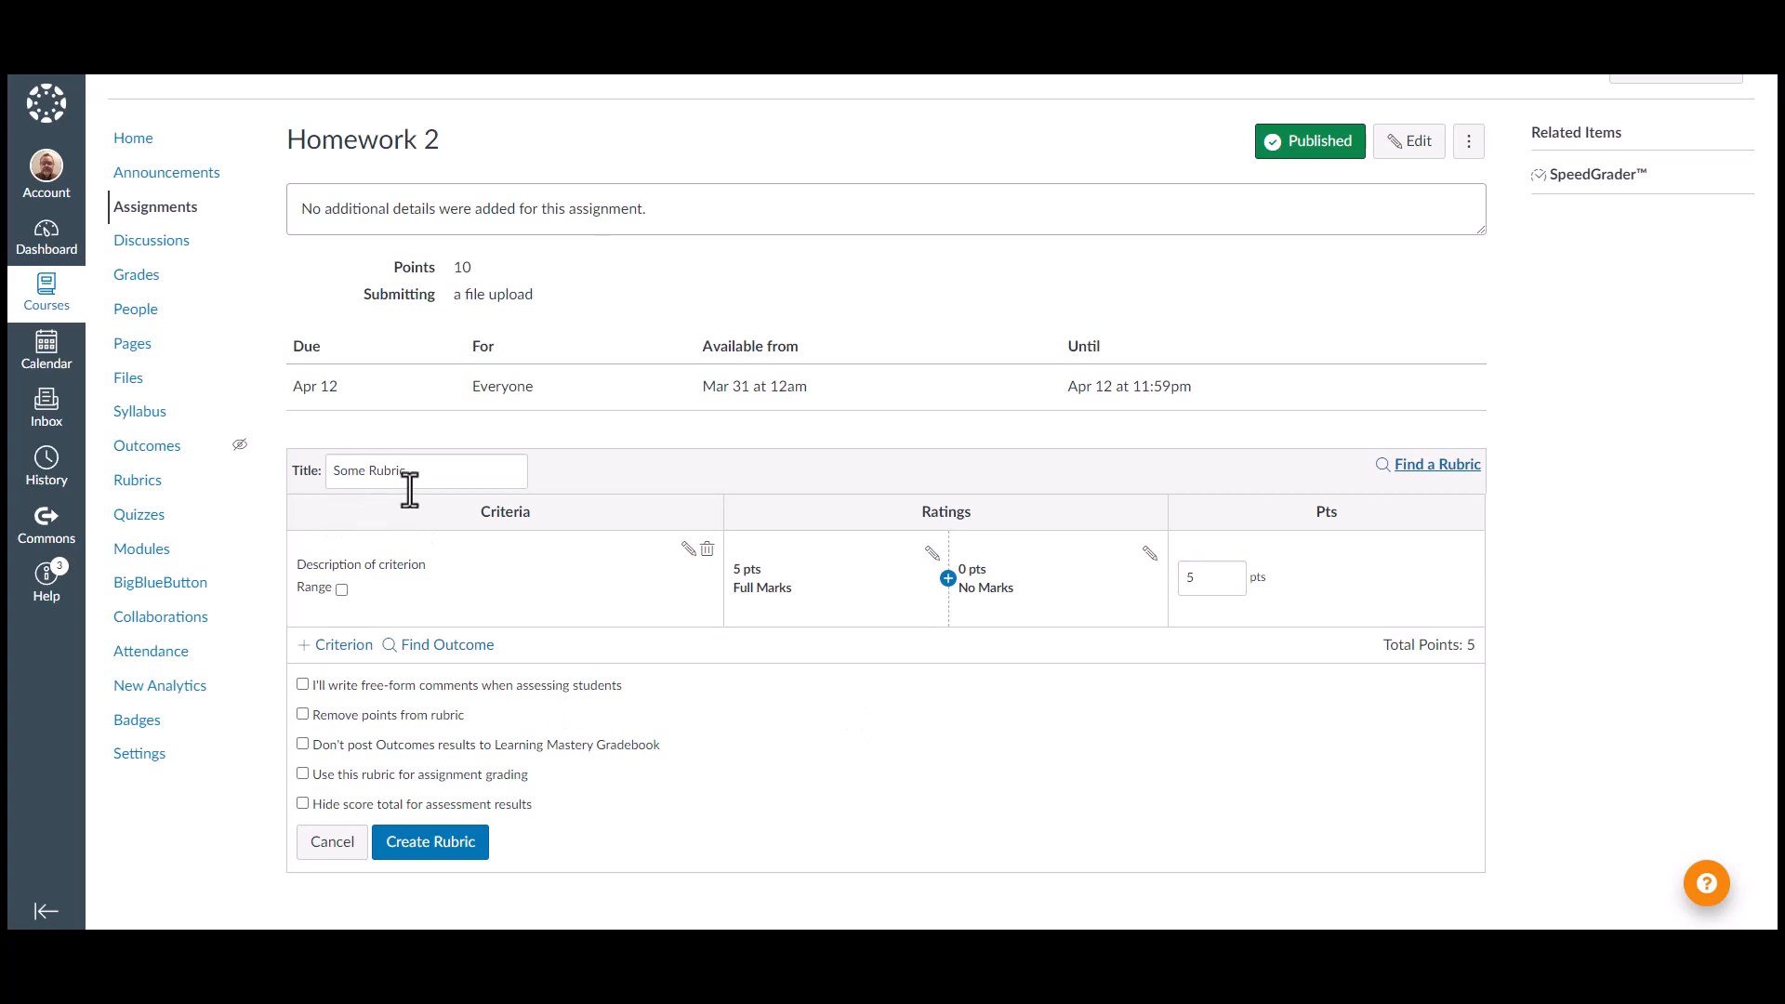
left_click_drag(409, 478, 281, 475)
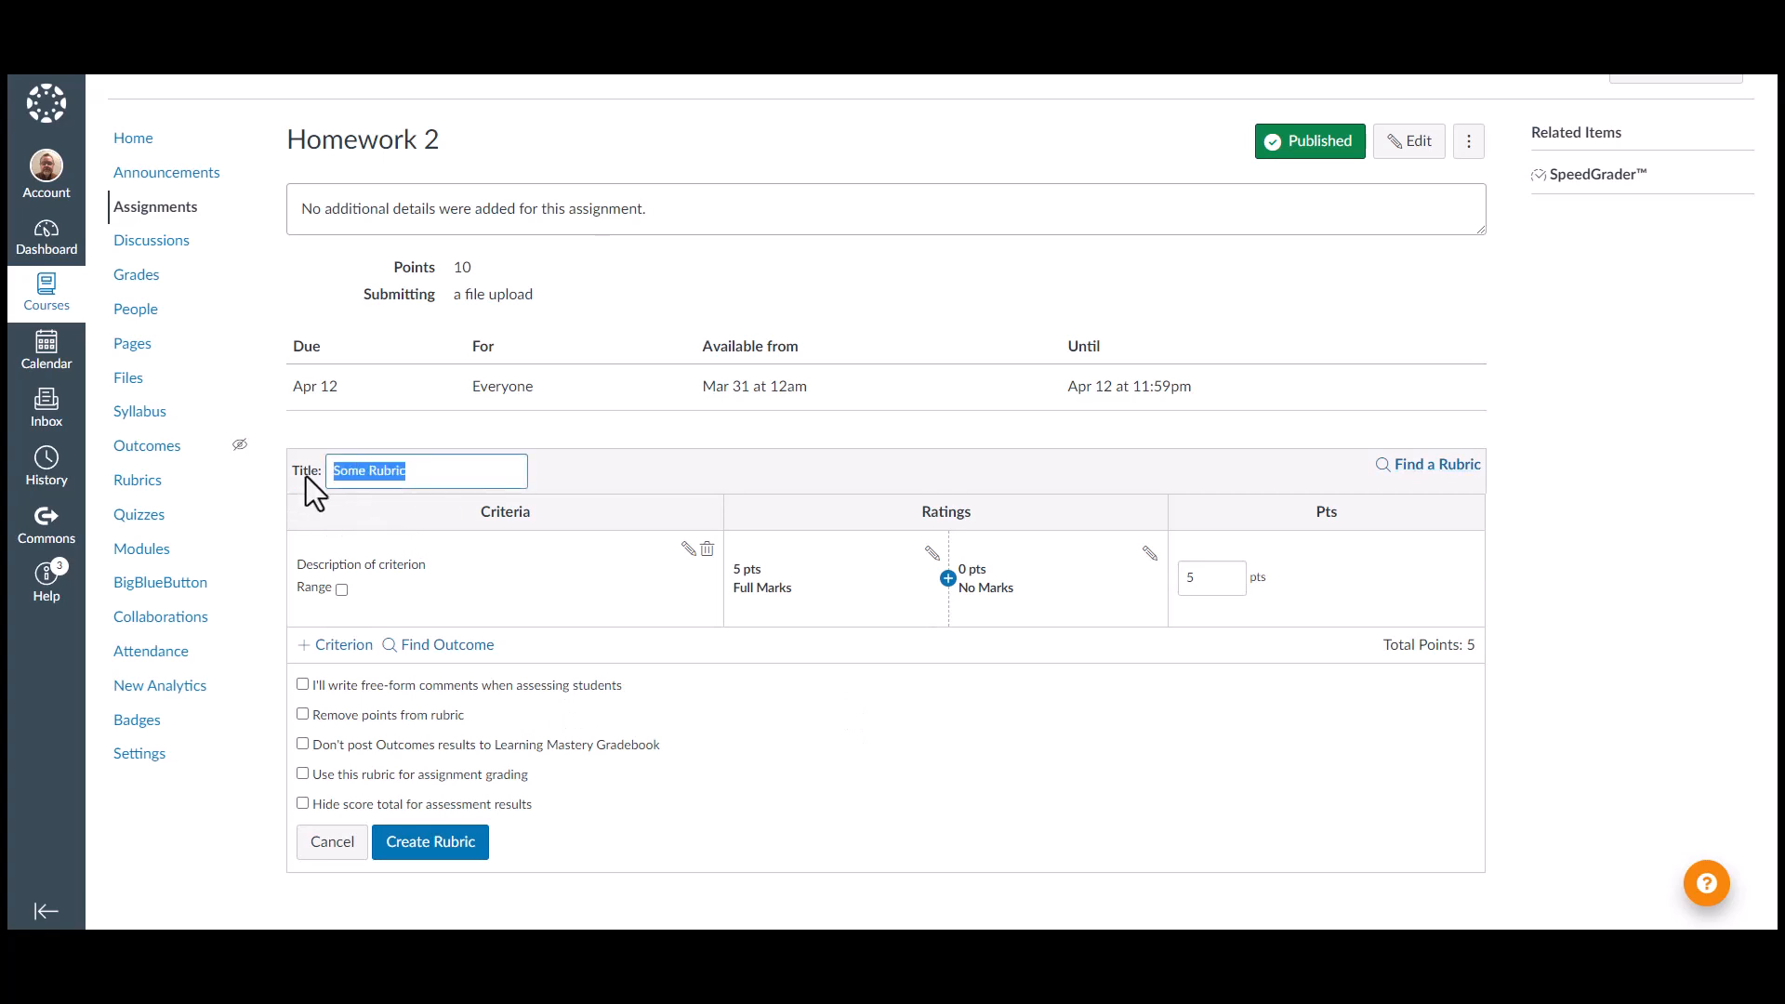
type("Homework 2 Rubric")
left_click(431, 604)
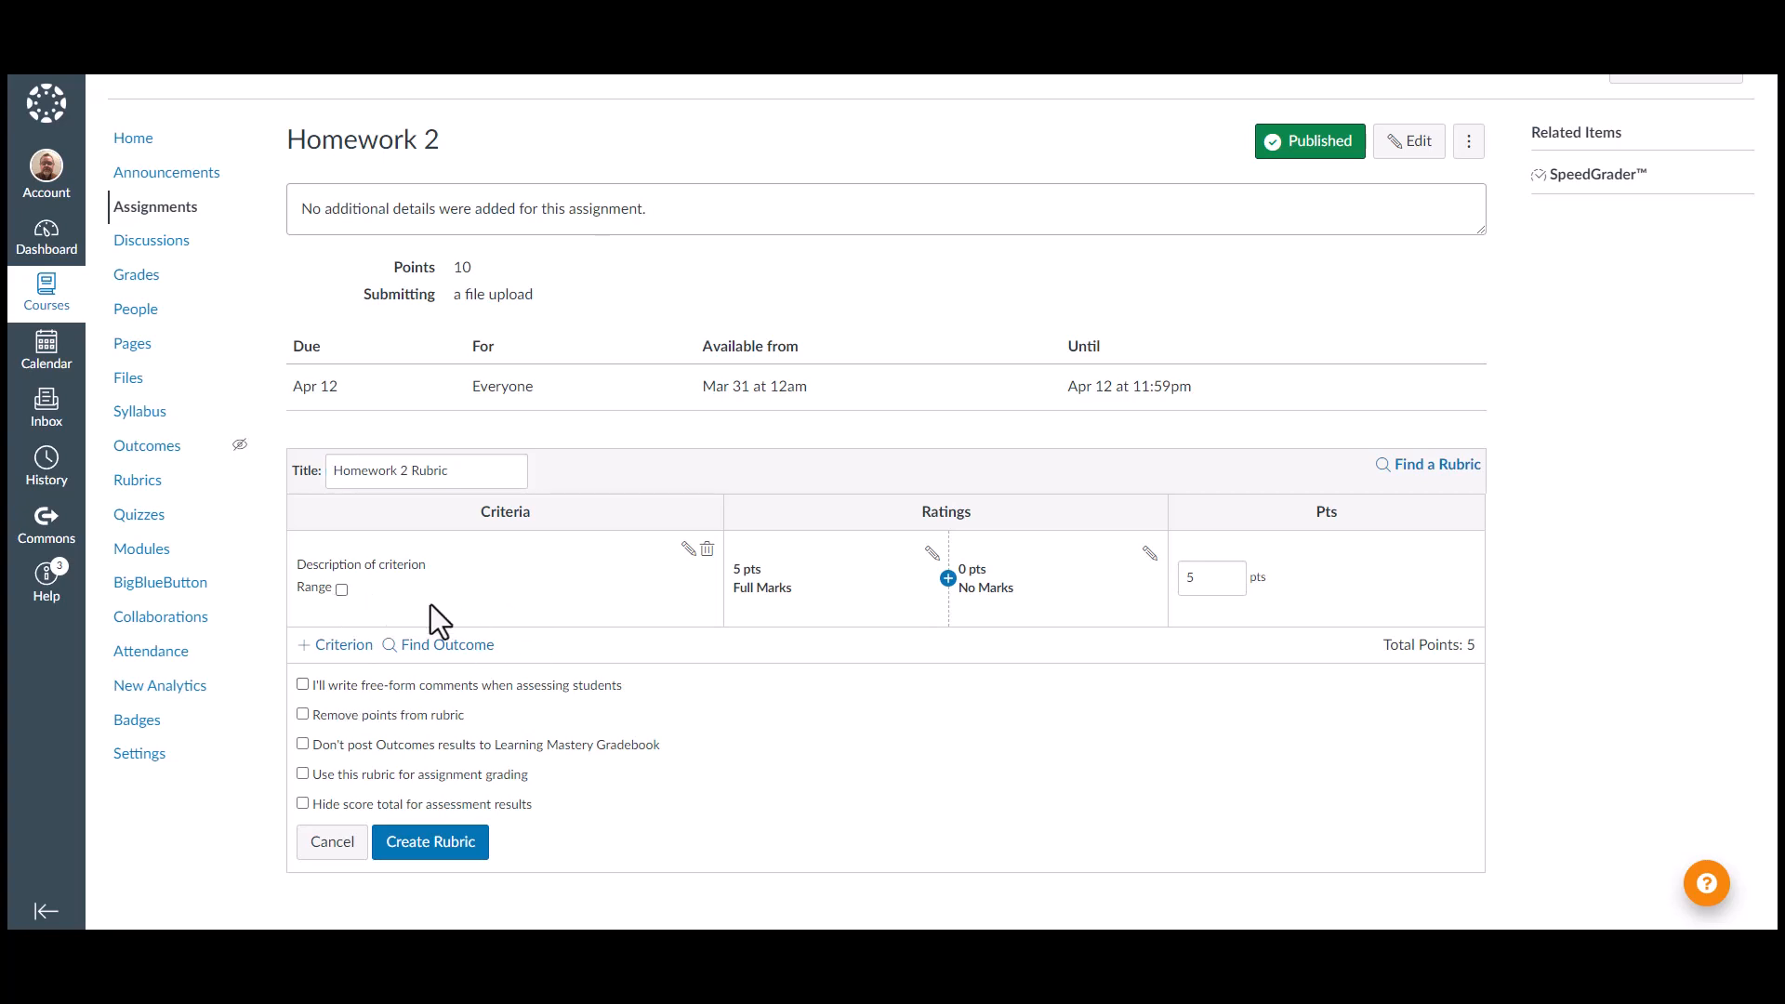
Change the rubric's first criterion description to "Grammar and Spelling"
left_click(688, 550)
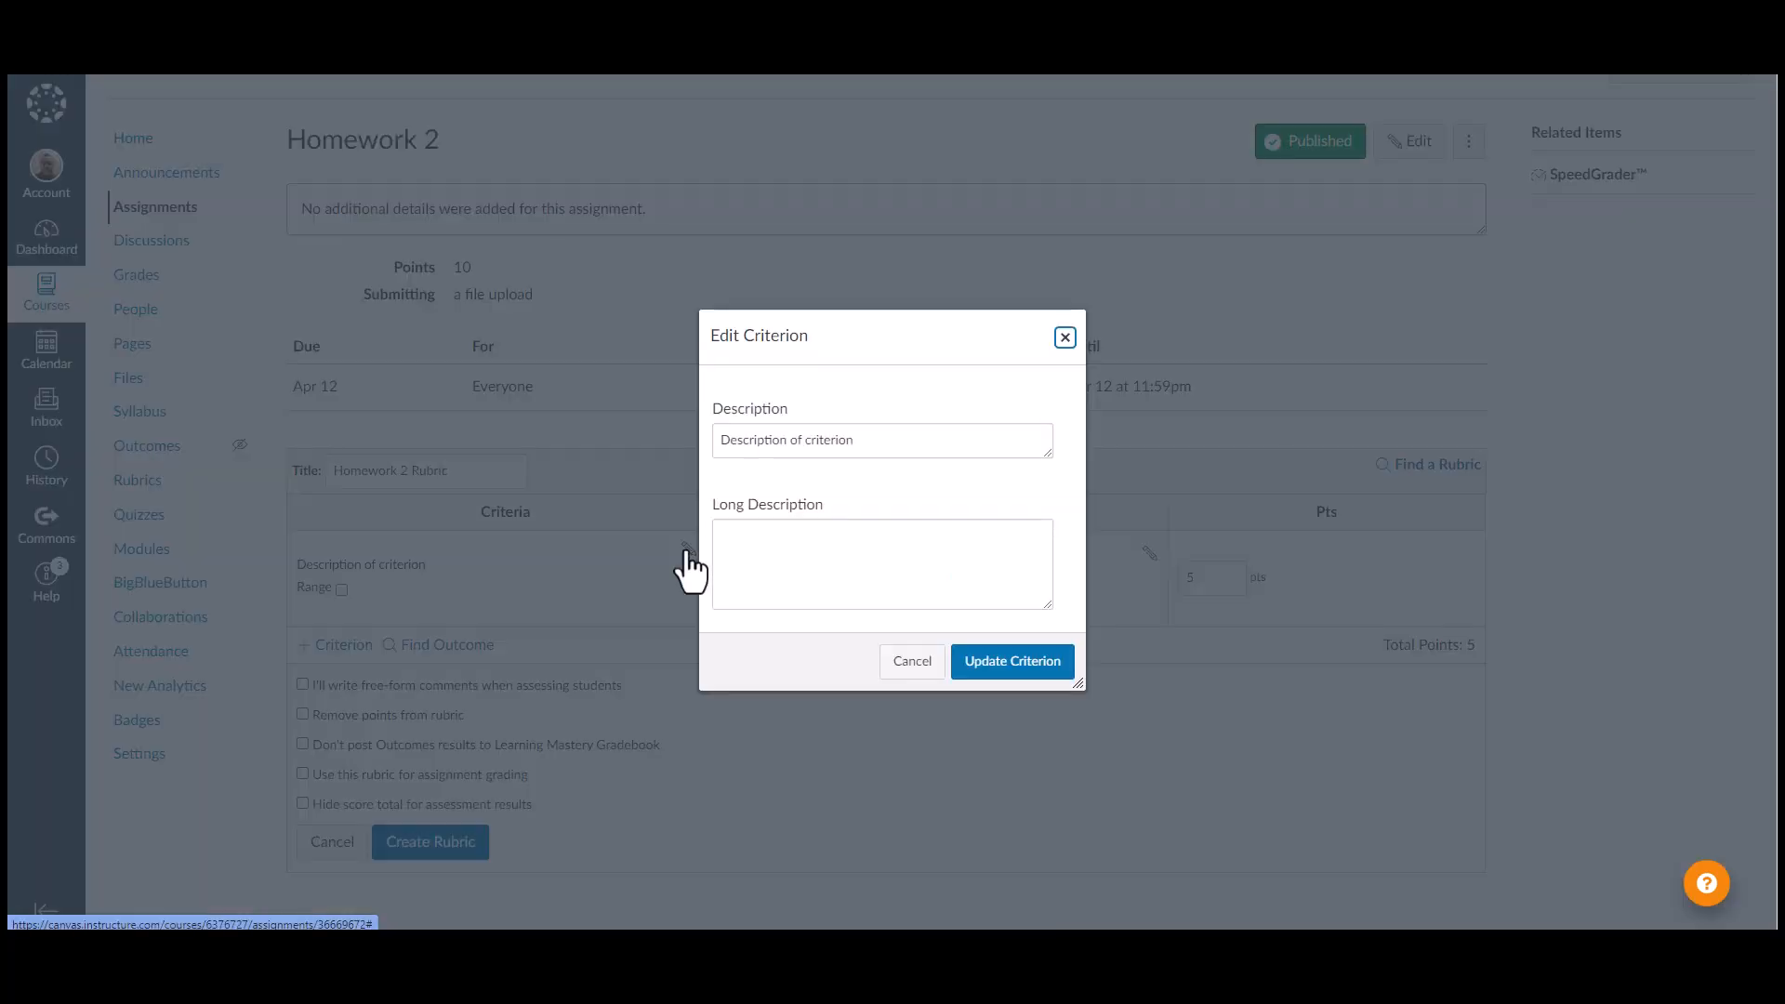
triple_click(756, 437)
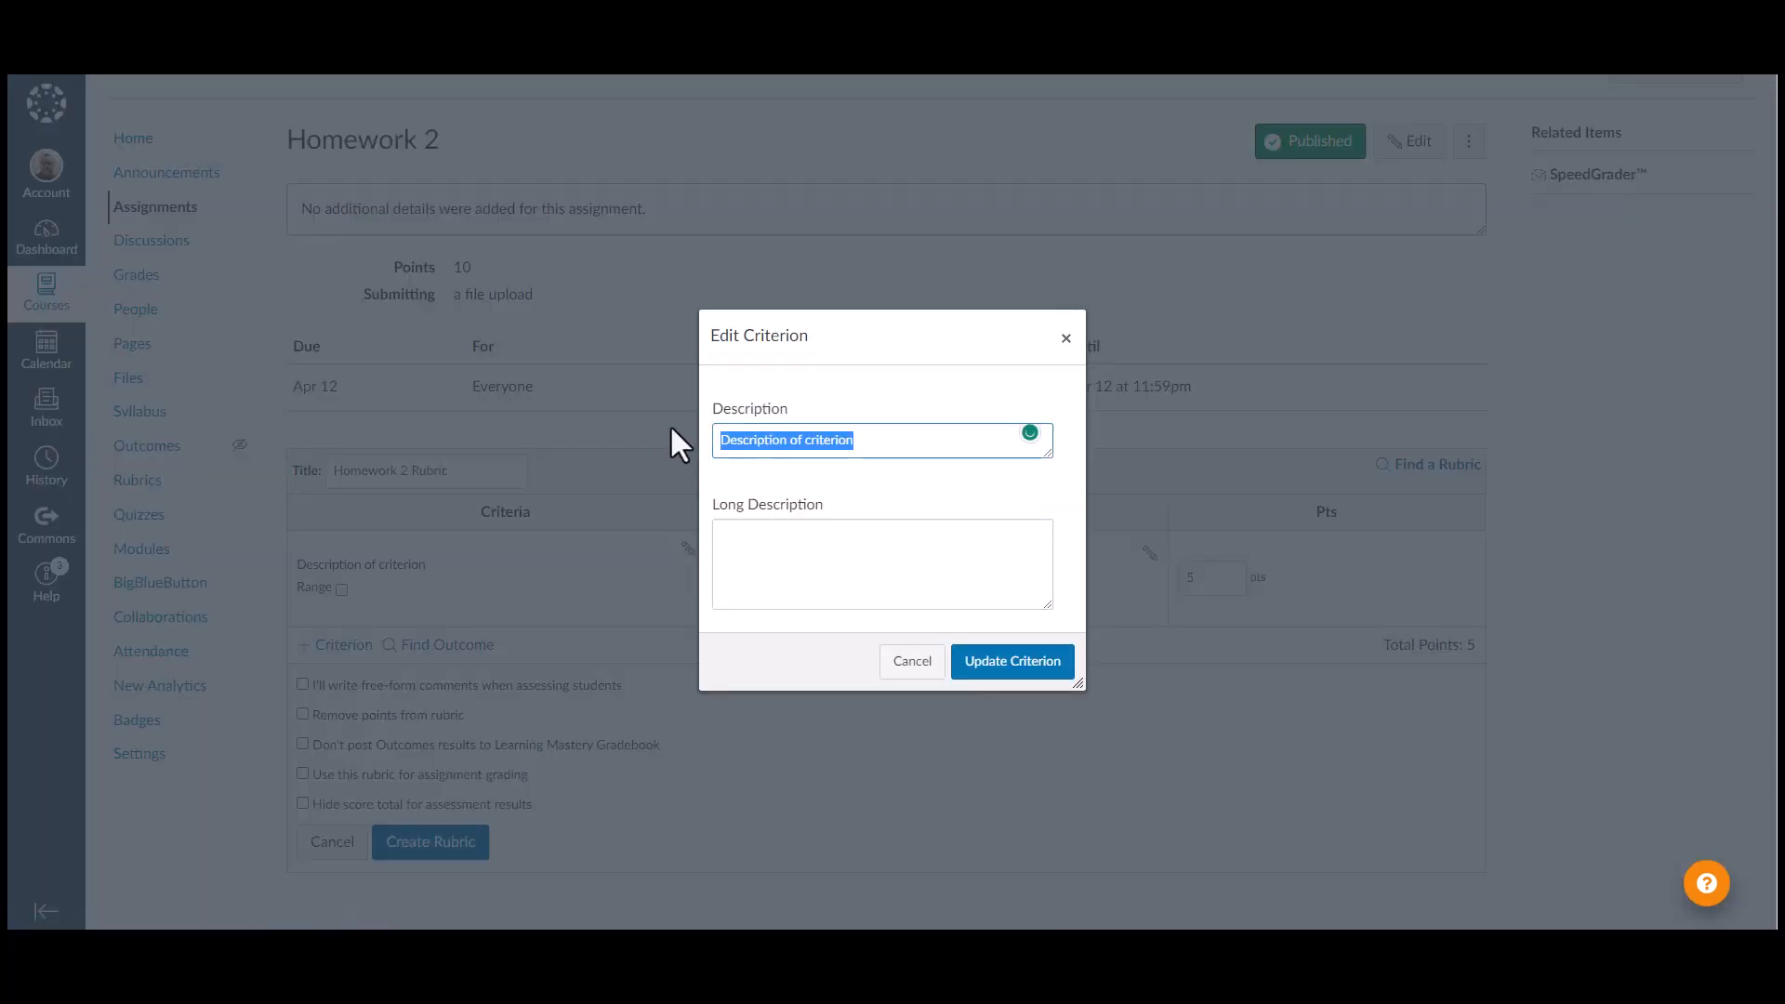
type("Gramm")
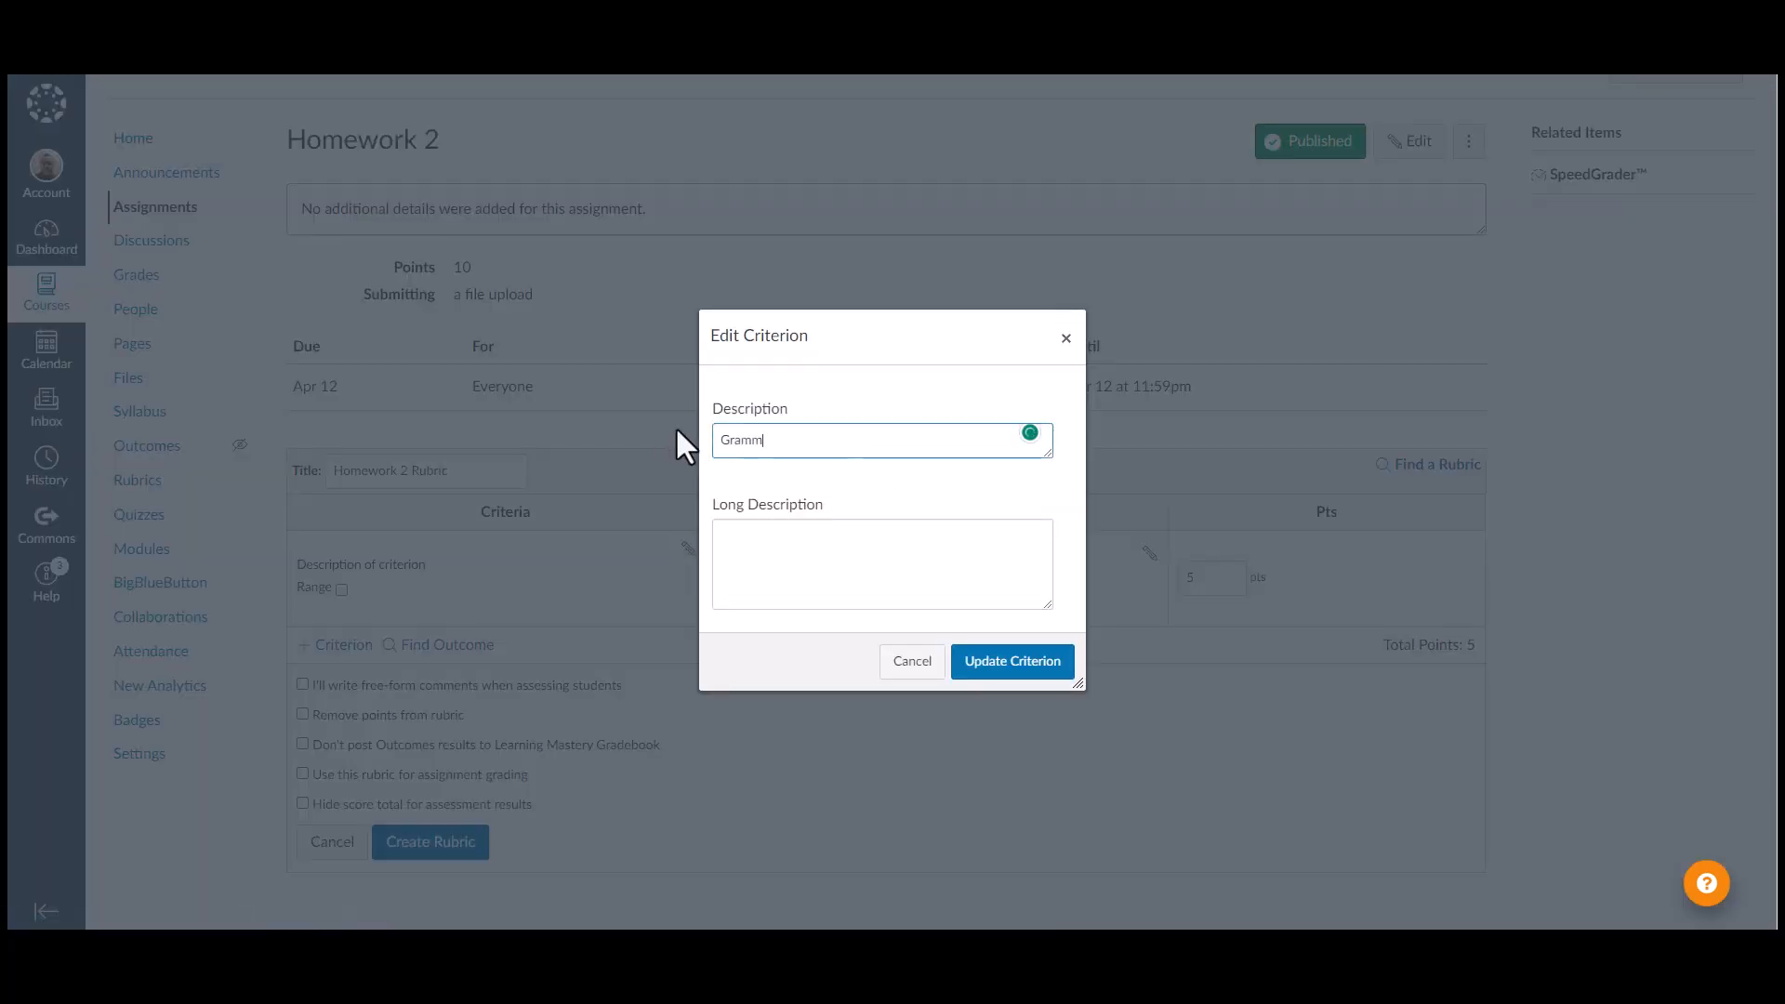
type("ar and Spelling")
left_click(995, 663)
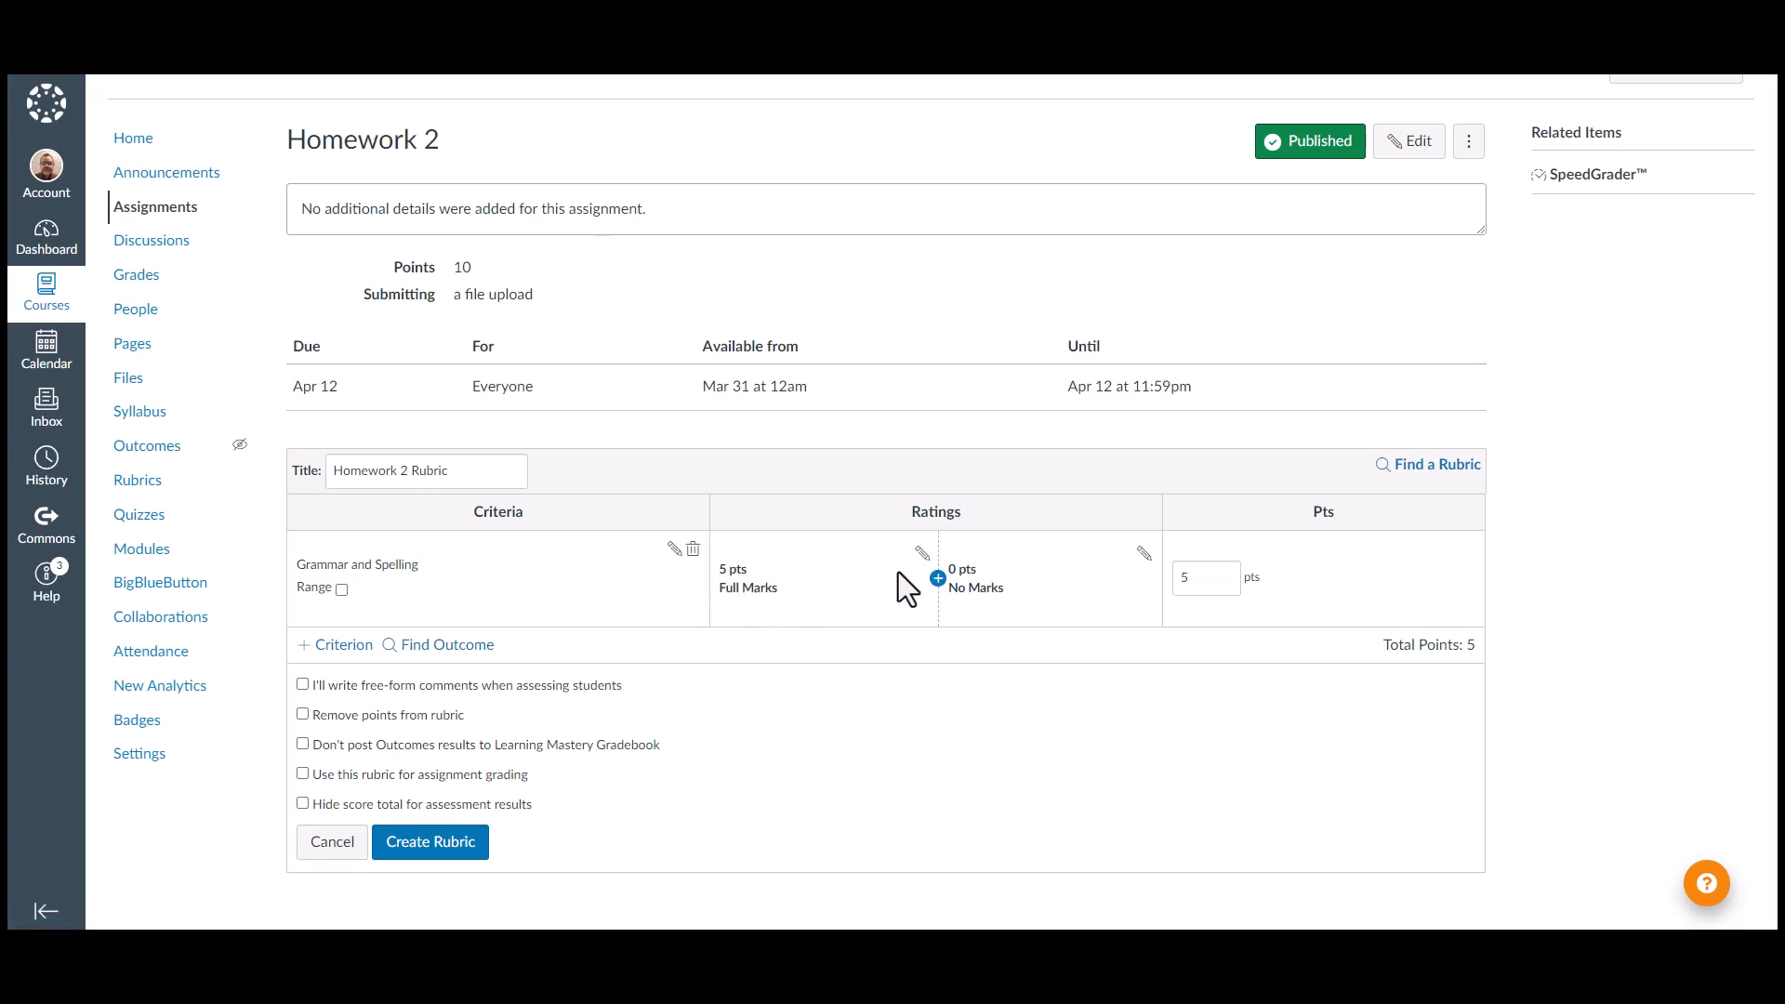
Set the Full Marks rating of Grammar and Spelling to 4 points with the description "1-2 Error"
left_click(921, 554)
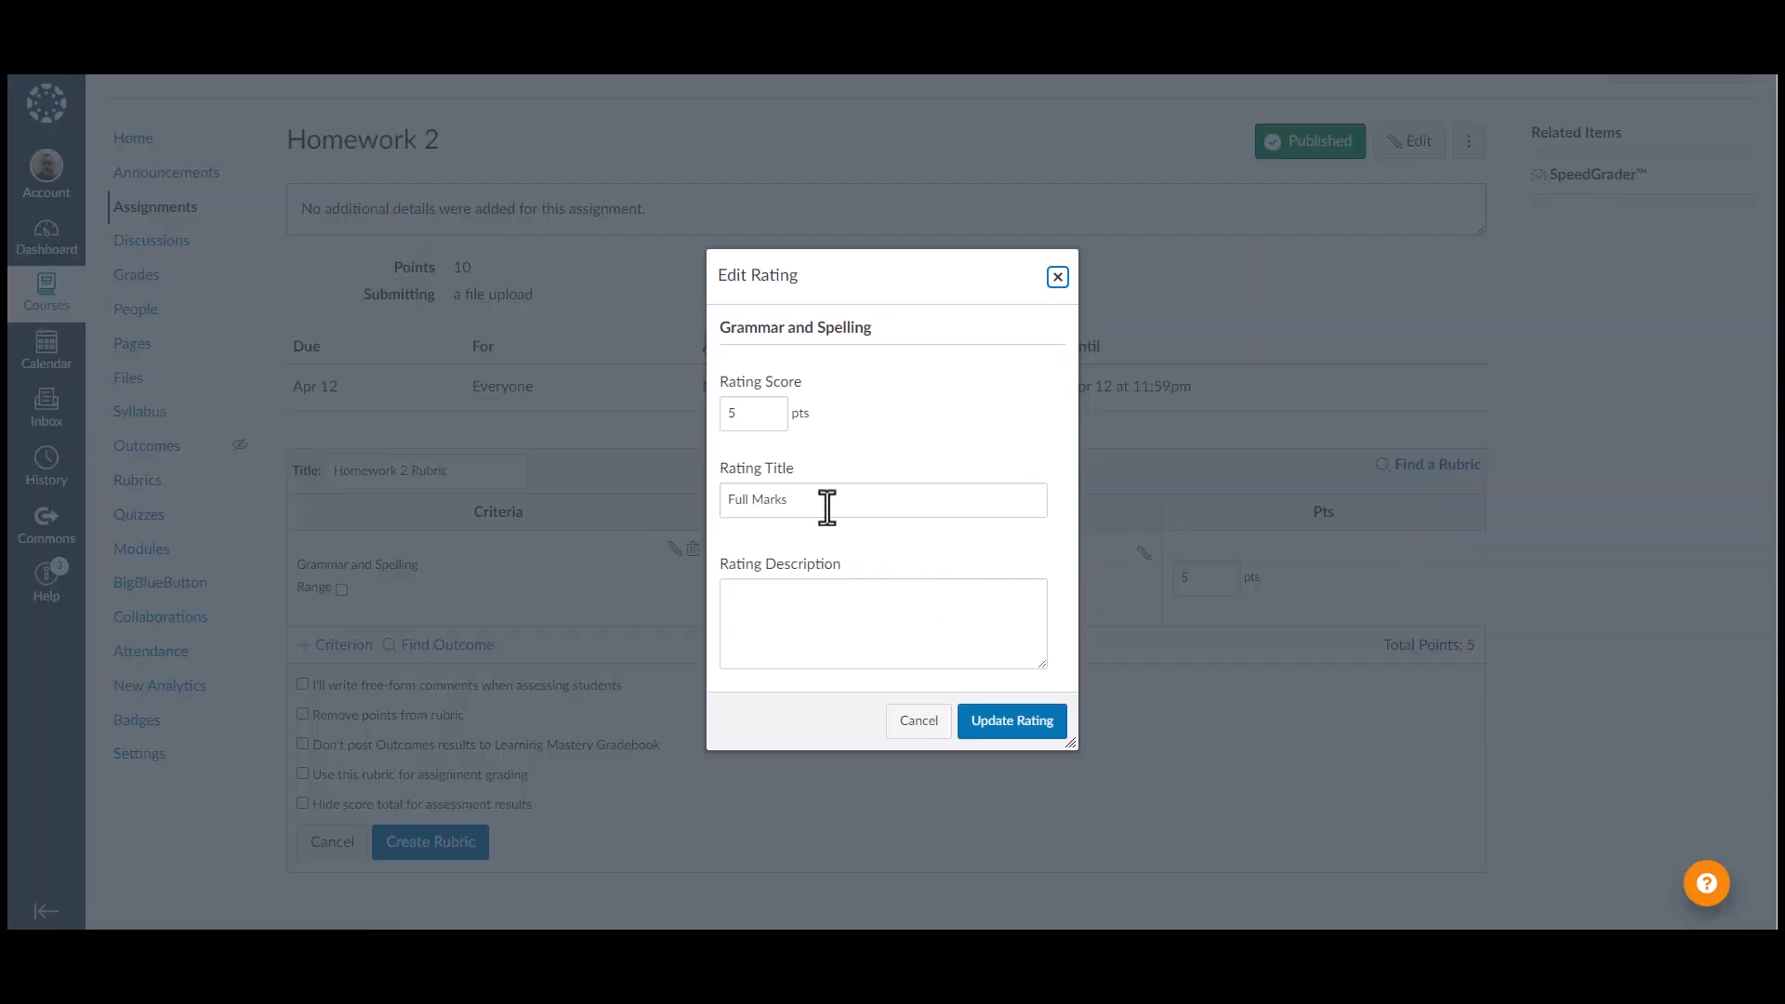
left_click_drag(737, 415, 722, 435)
type("4")
left_click_drag(818, 504, 717, 506)
left_click(745, 510)
left_click(765, 595)
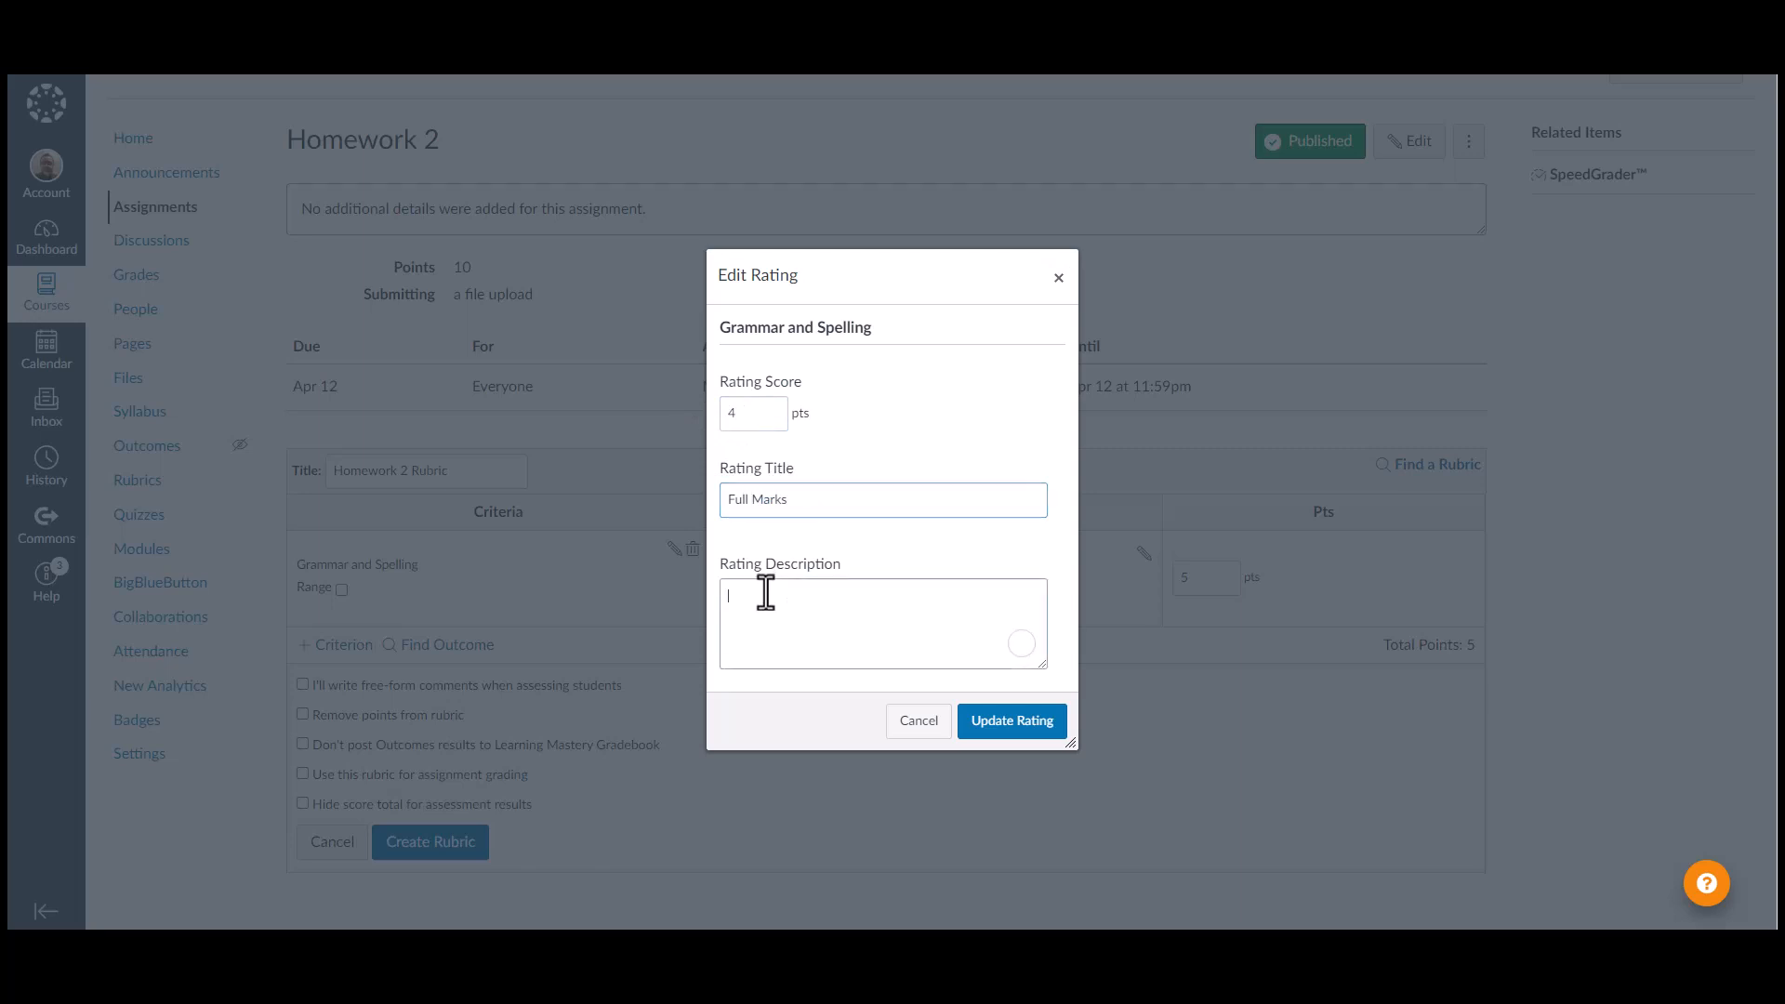
type("1-2")
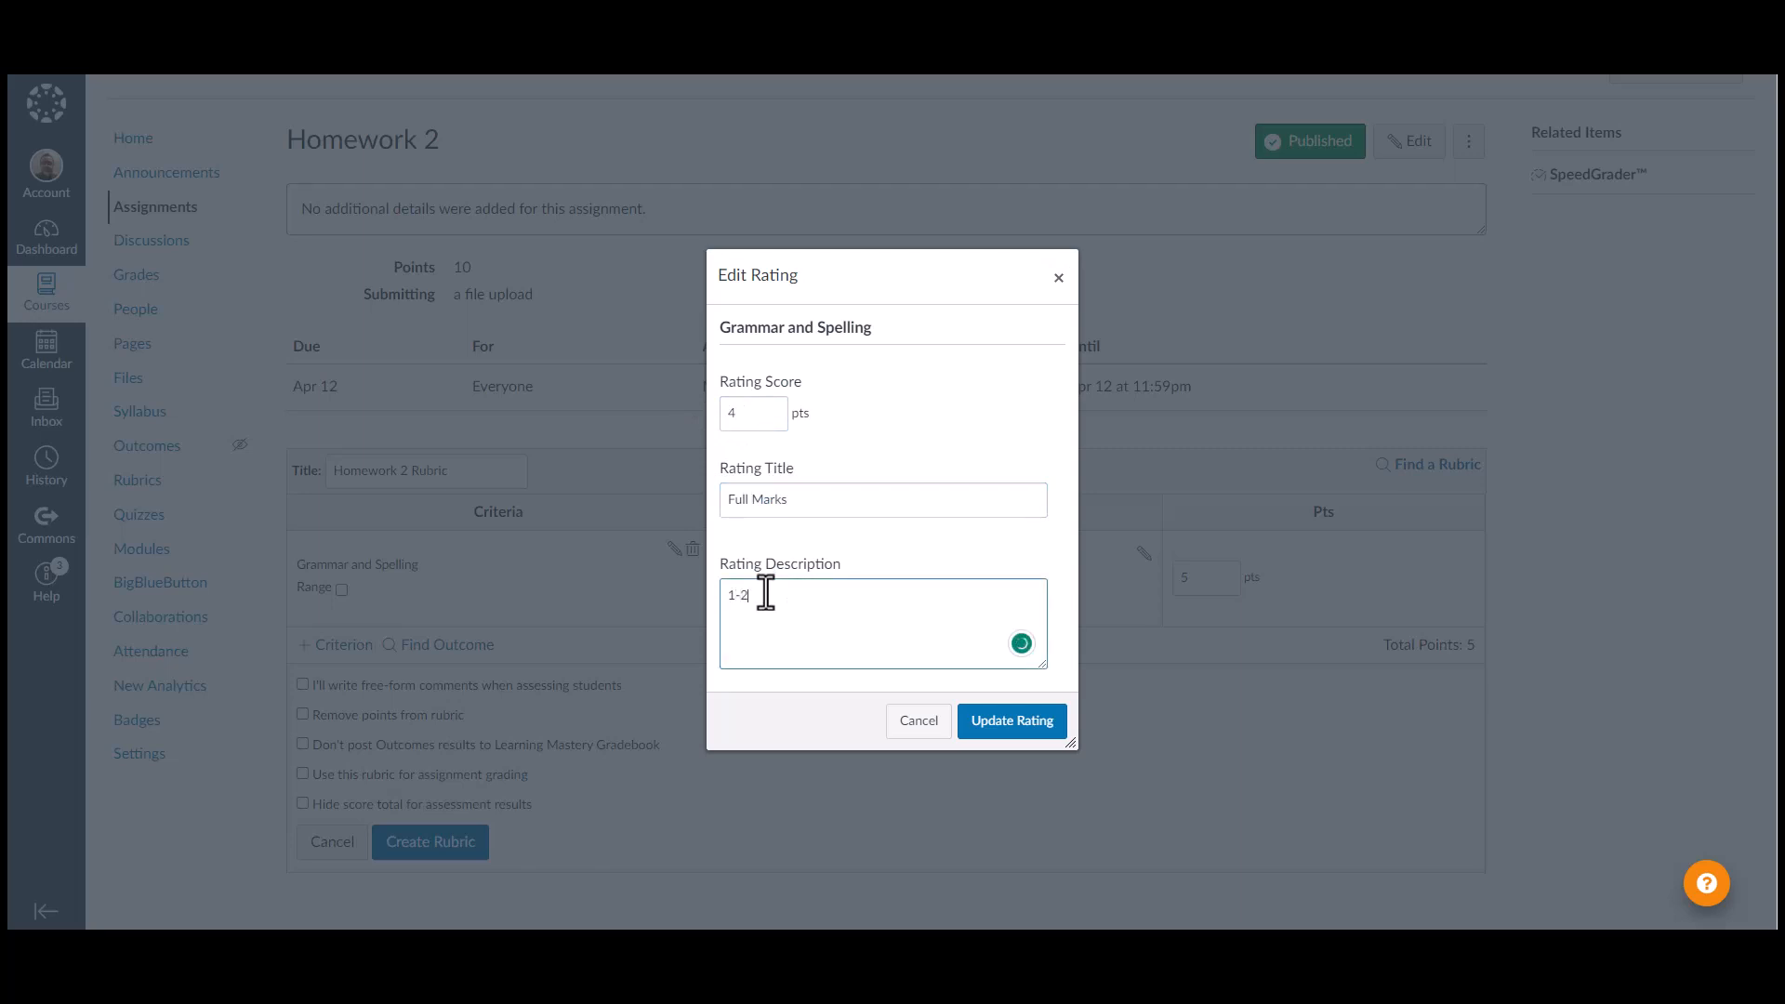
type(" Error")
left_click(978, 730)
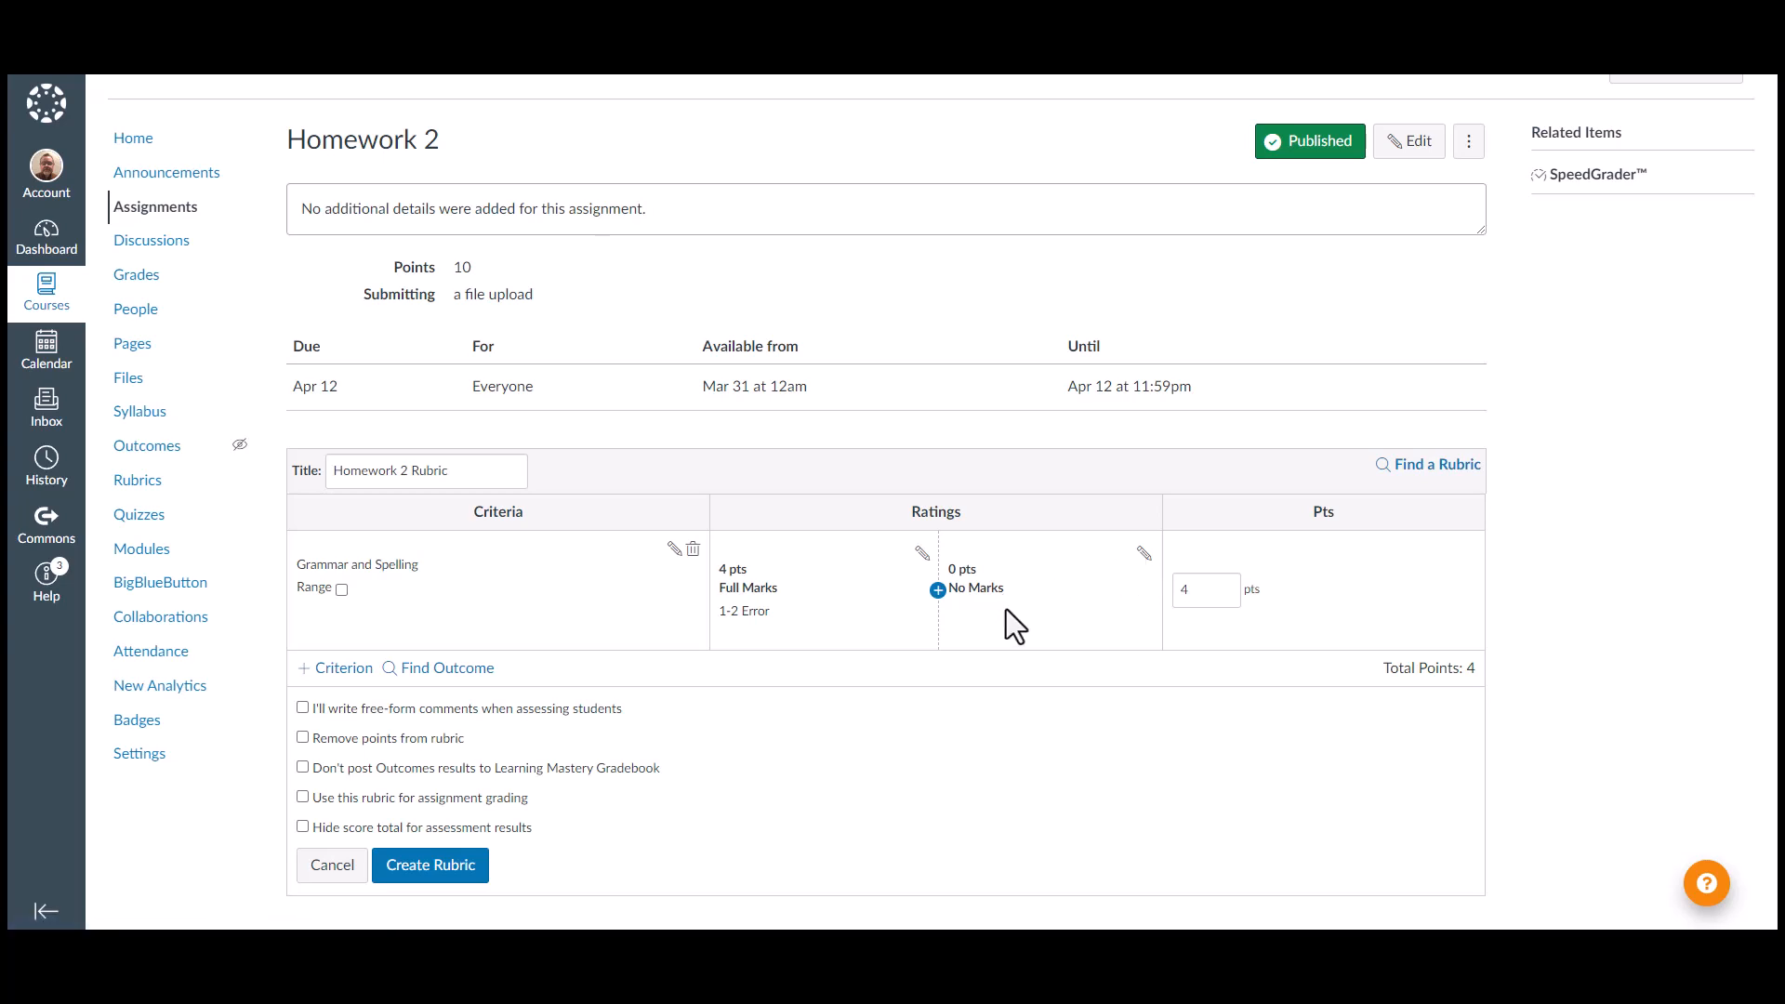
Add a 3-point rating titled "3 pt" with the description "3-4 errors" between Full Marks and No Marks
left_click(937, 590)
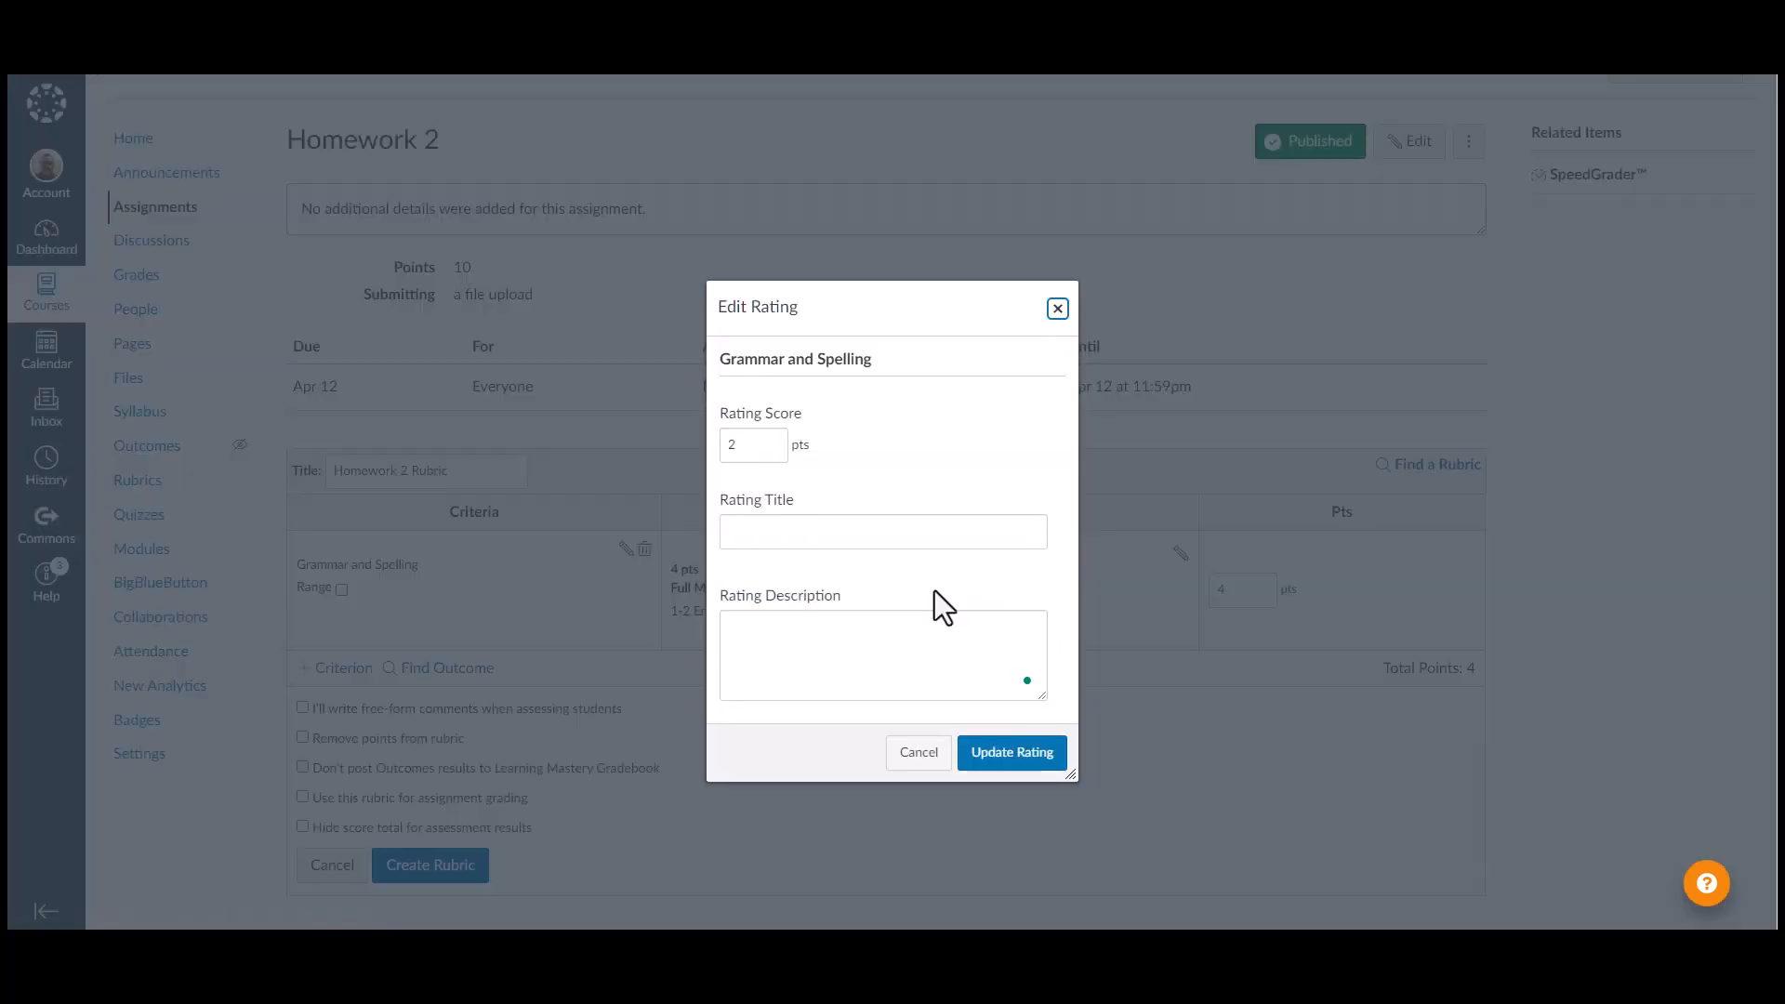
double_click(755, 453)
type("3")
left_click(772, 526)
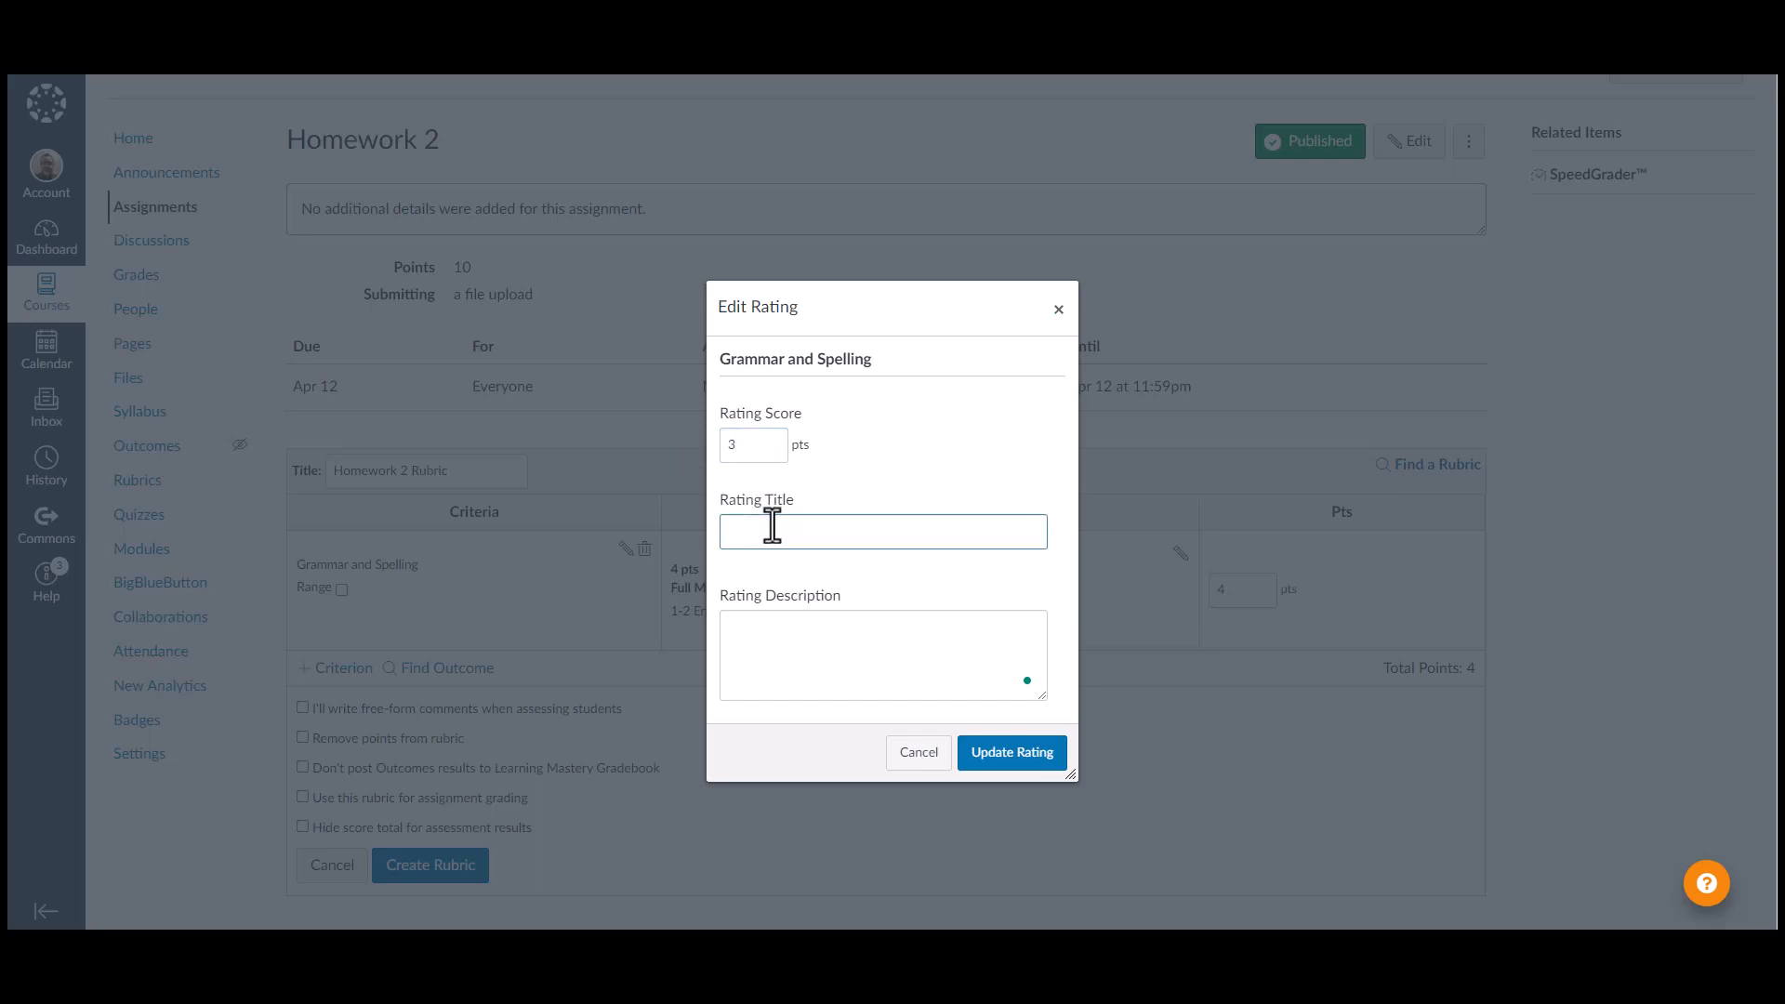
type("3 pt")
key("Tab")
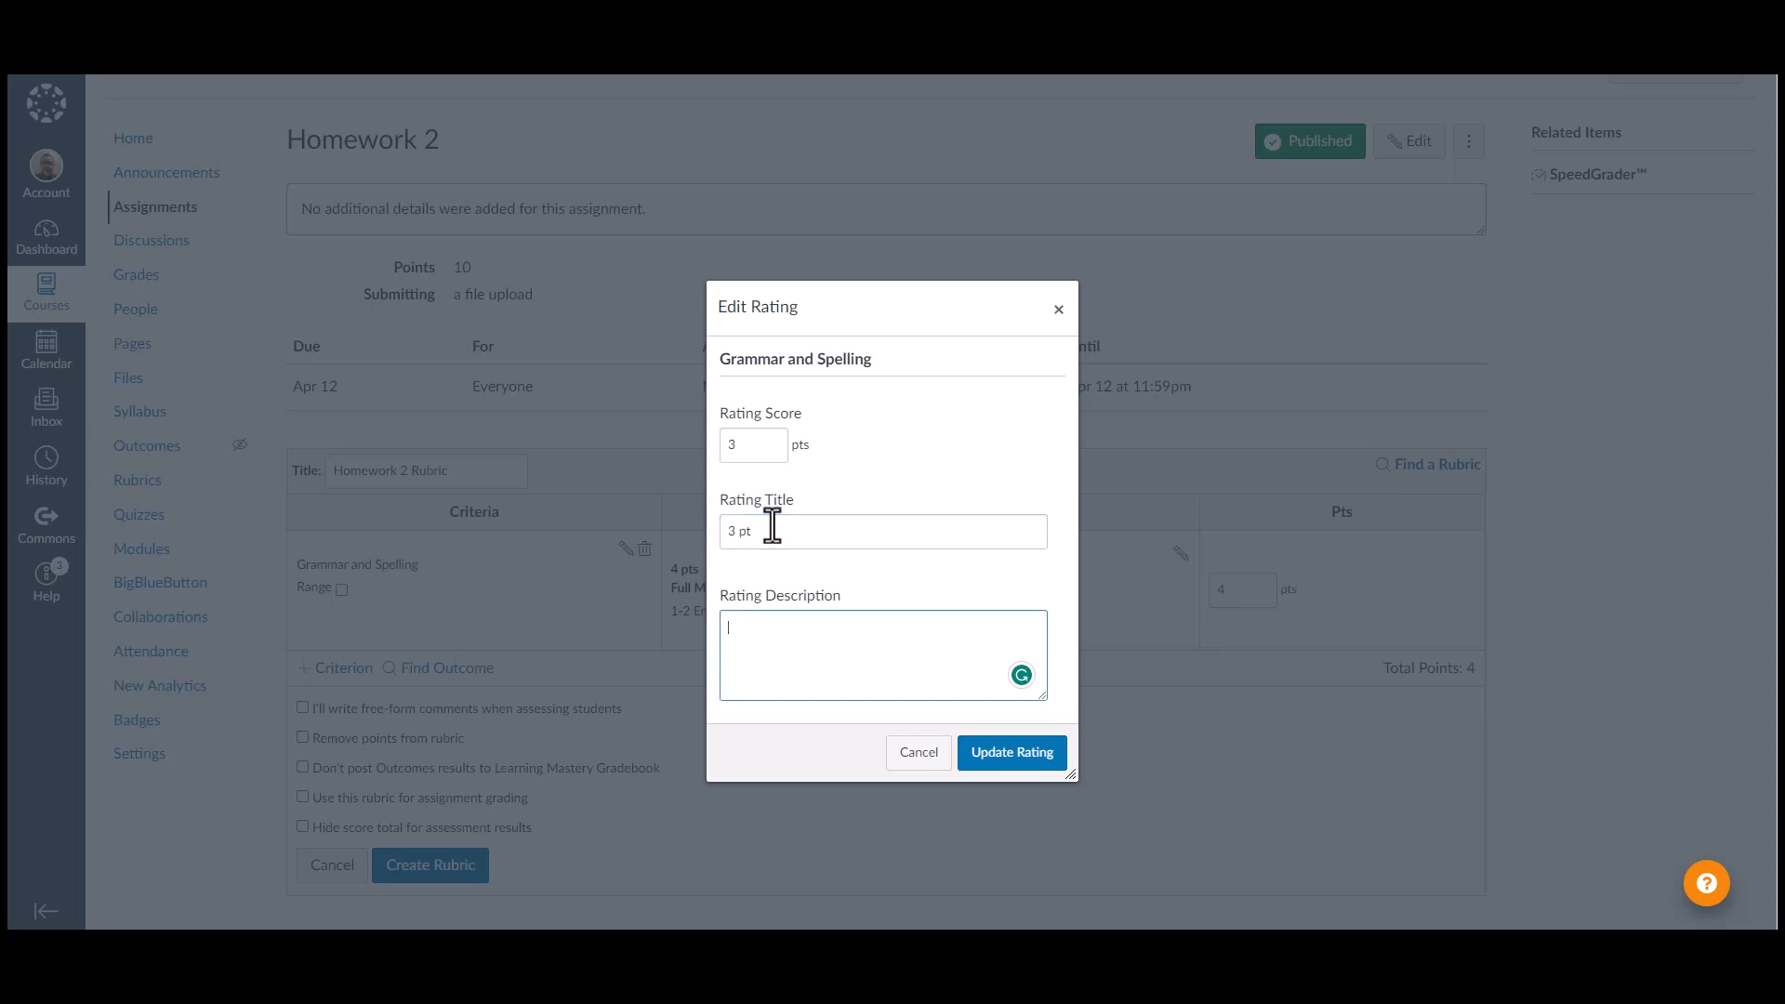
type("304")
key("BackSpace")
type("-4 errors")
left_click(1053, 746)
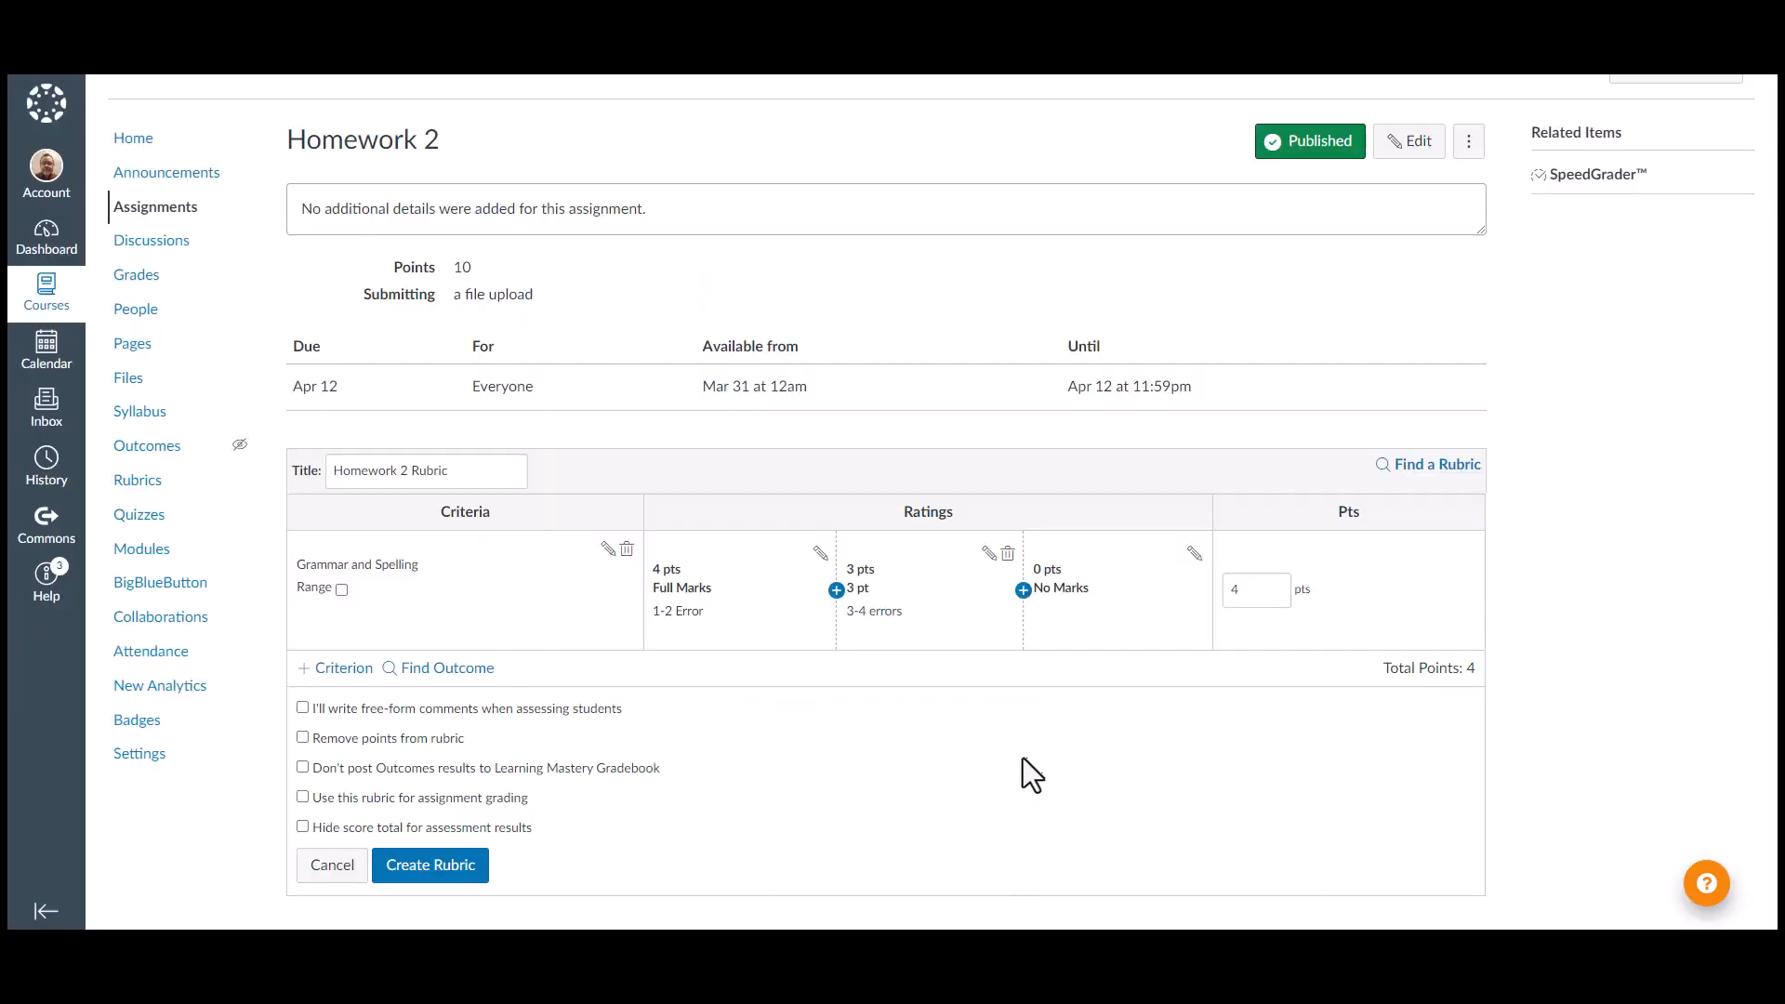
Add a 2-point rating titled "2 pt" with the description "5-6 errors" between the 3-point rating and No Marks
left_click(1023, 590)
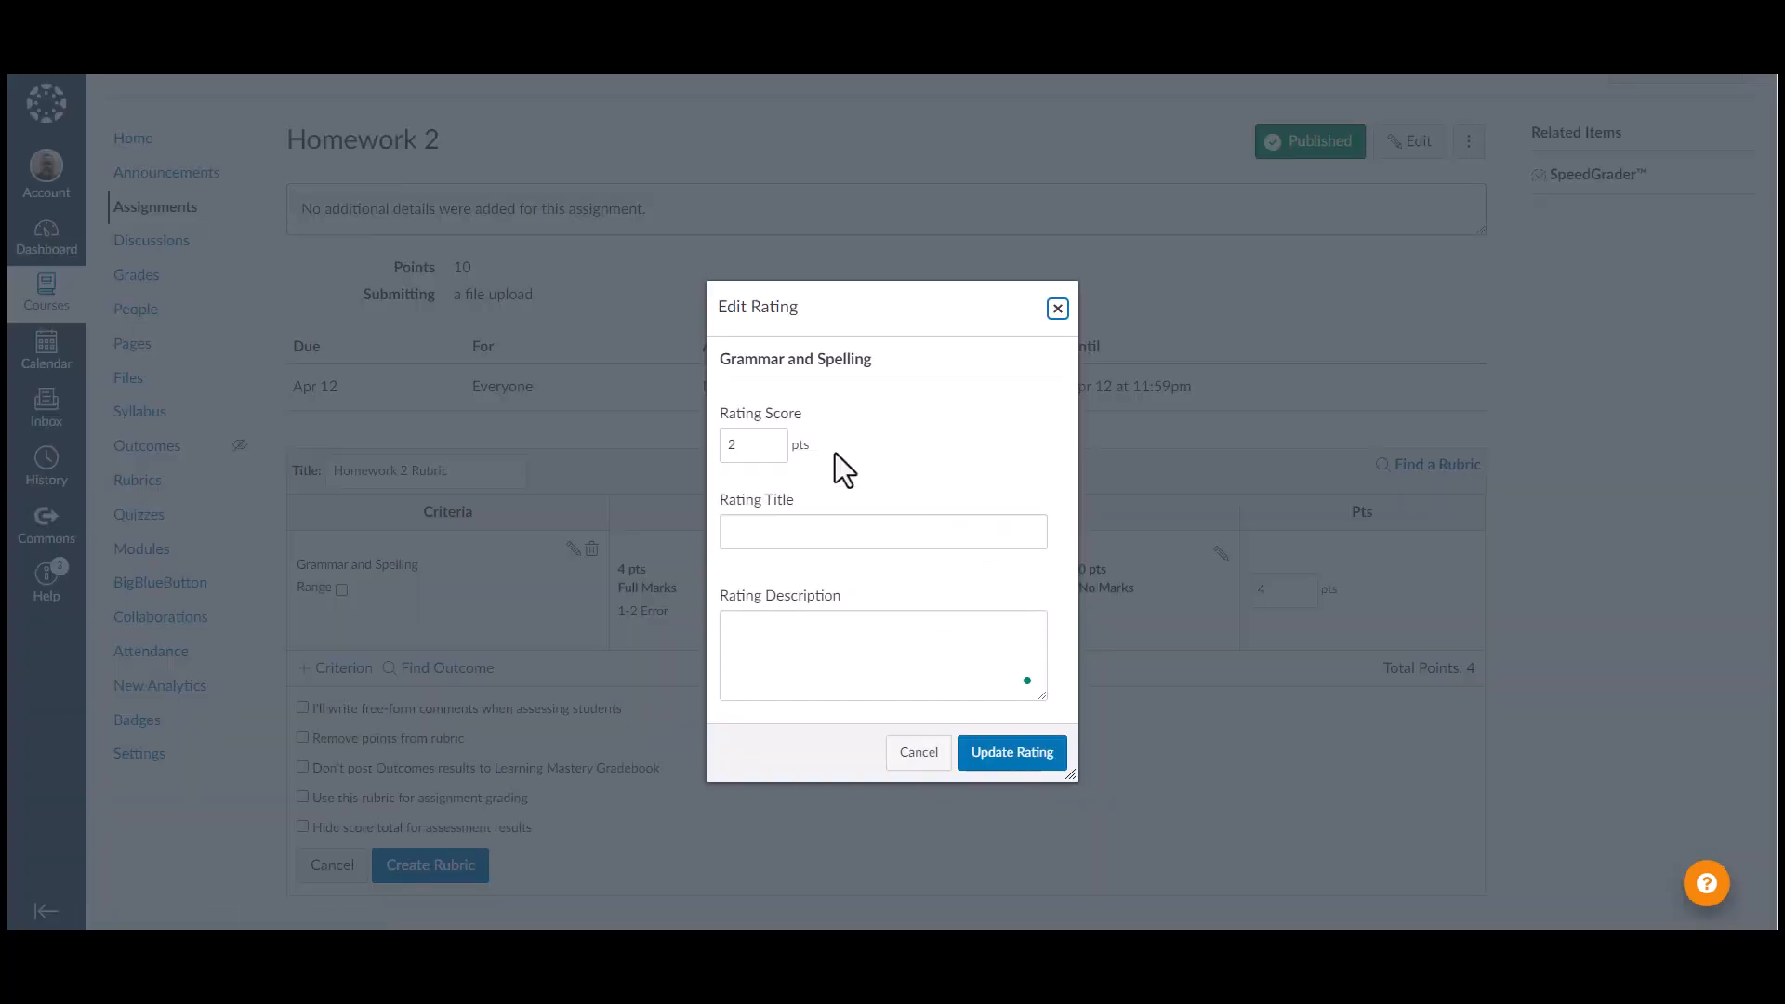
left_click(779, 536)
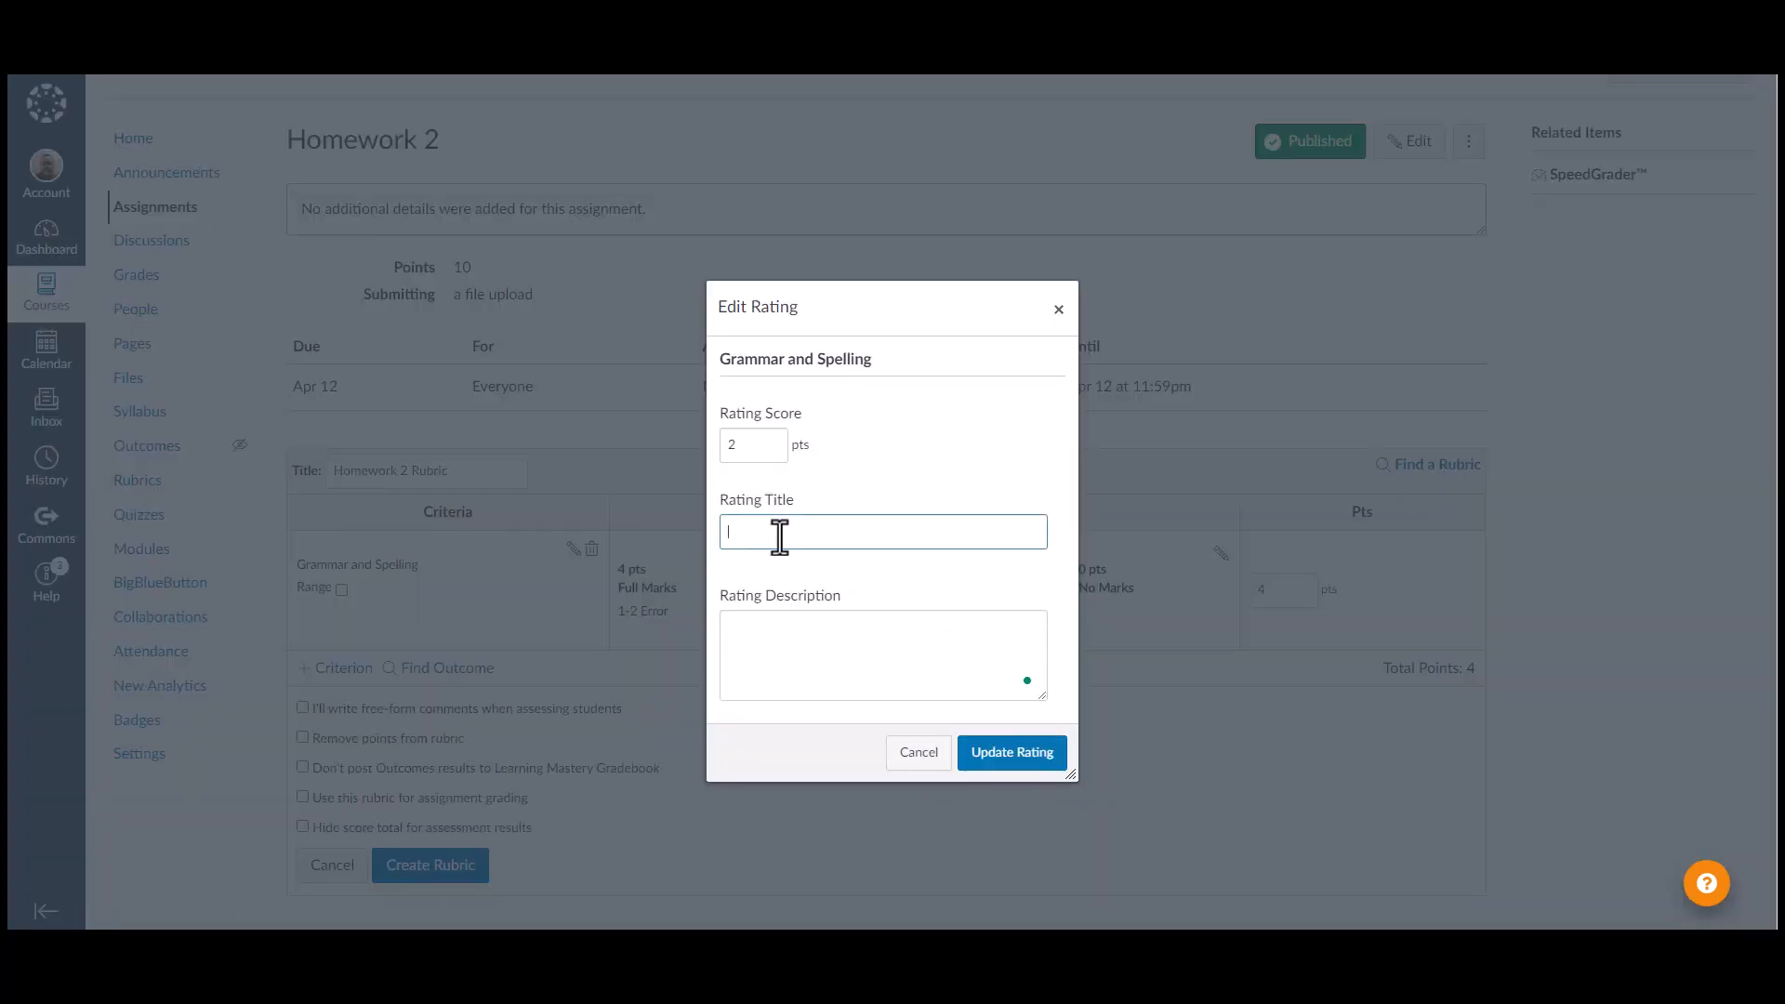
type("2pt")
key("BackSpace")
key("BackSpace")
type("pt")
left_click(757, 635)
type("5")
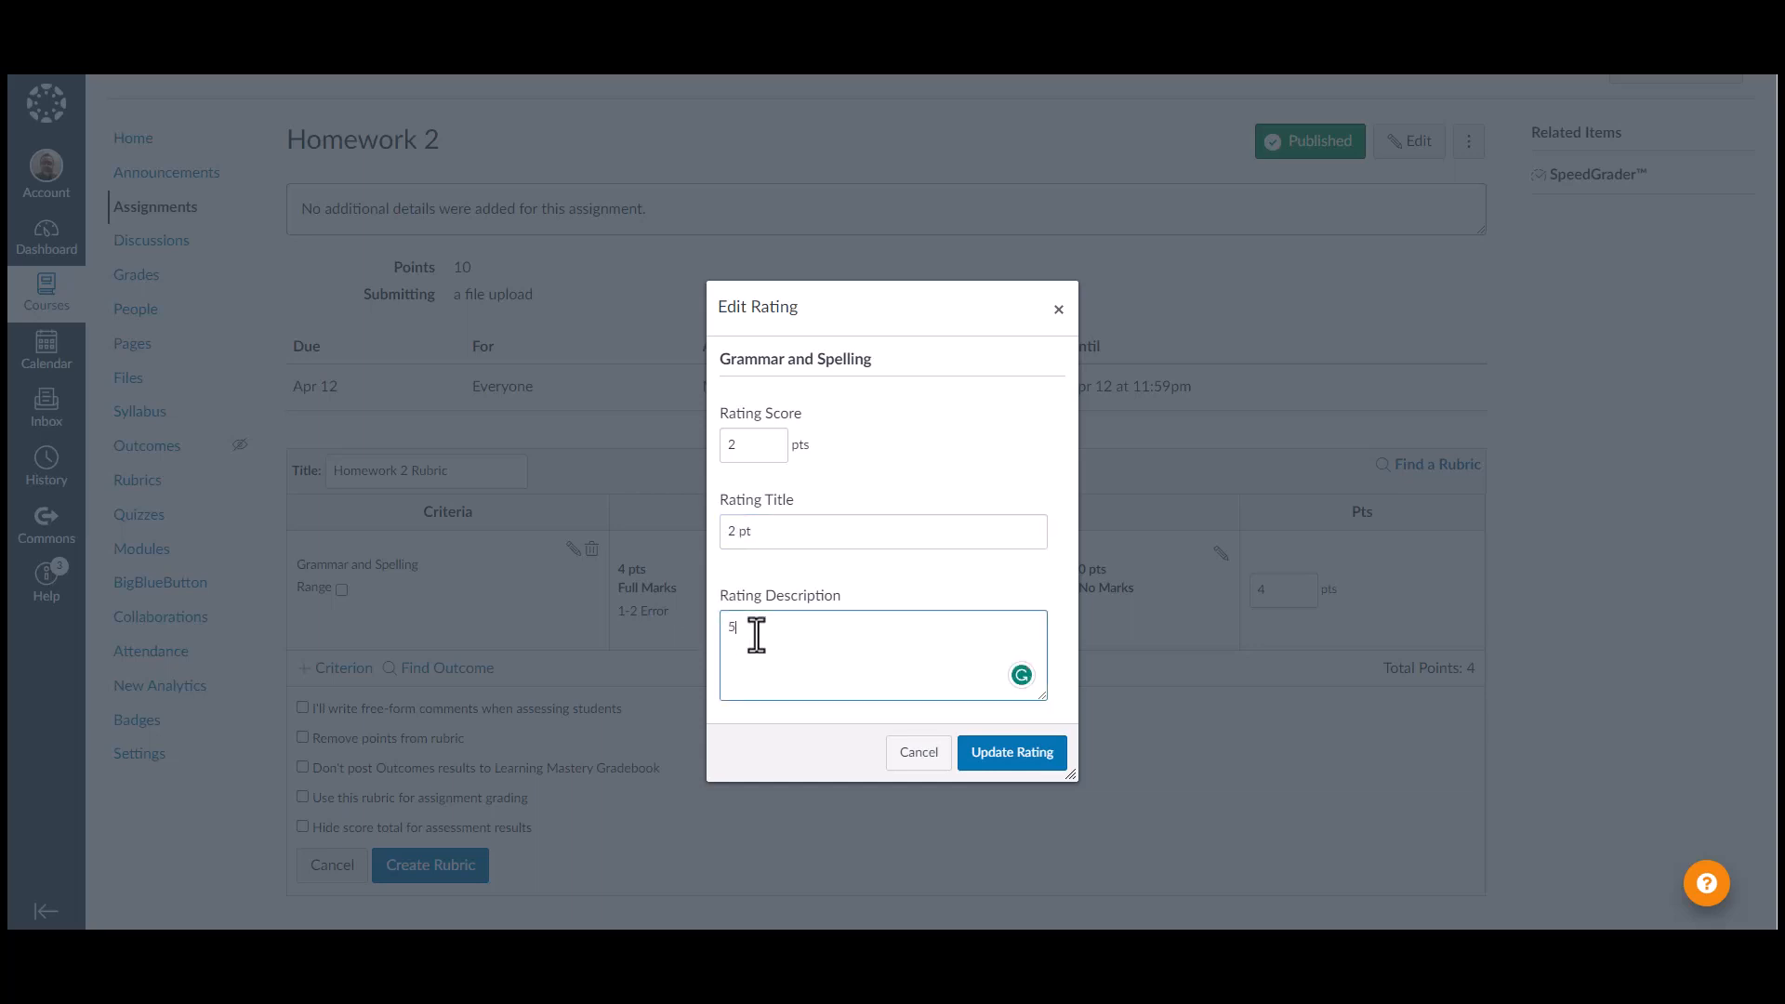
type("-6 errors")
left_click(993, 757)
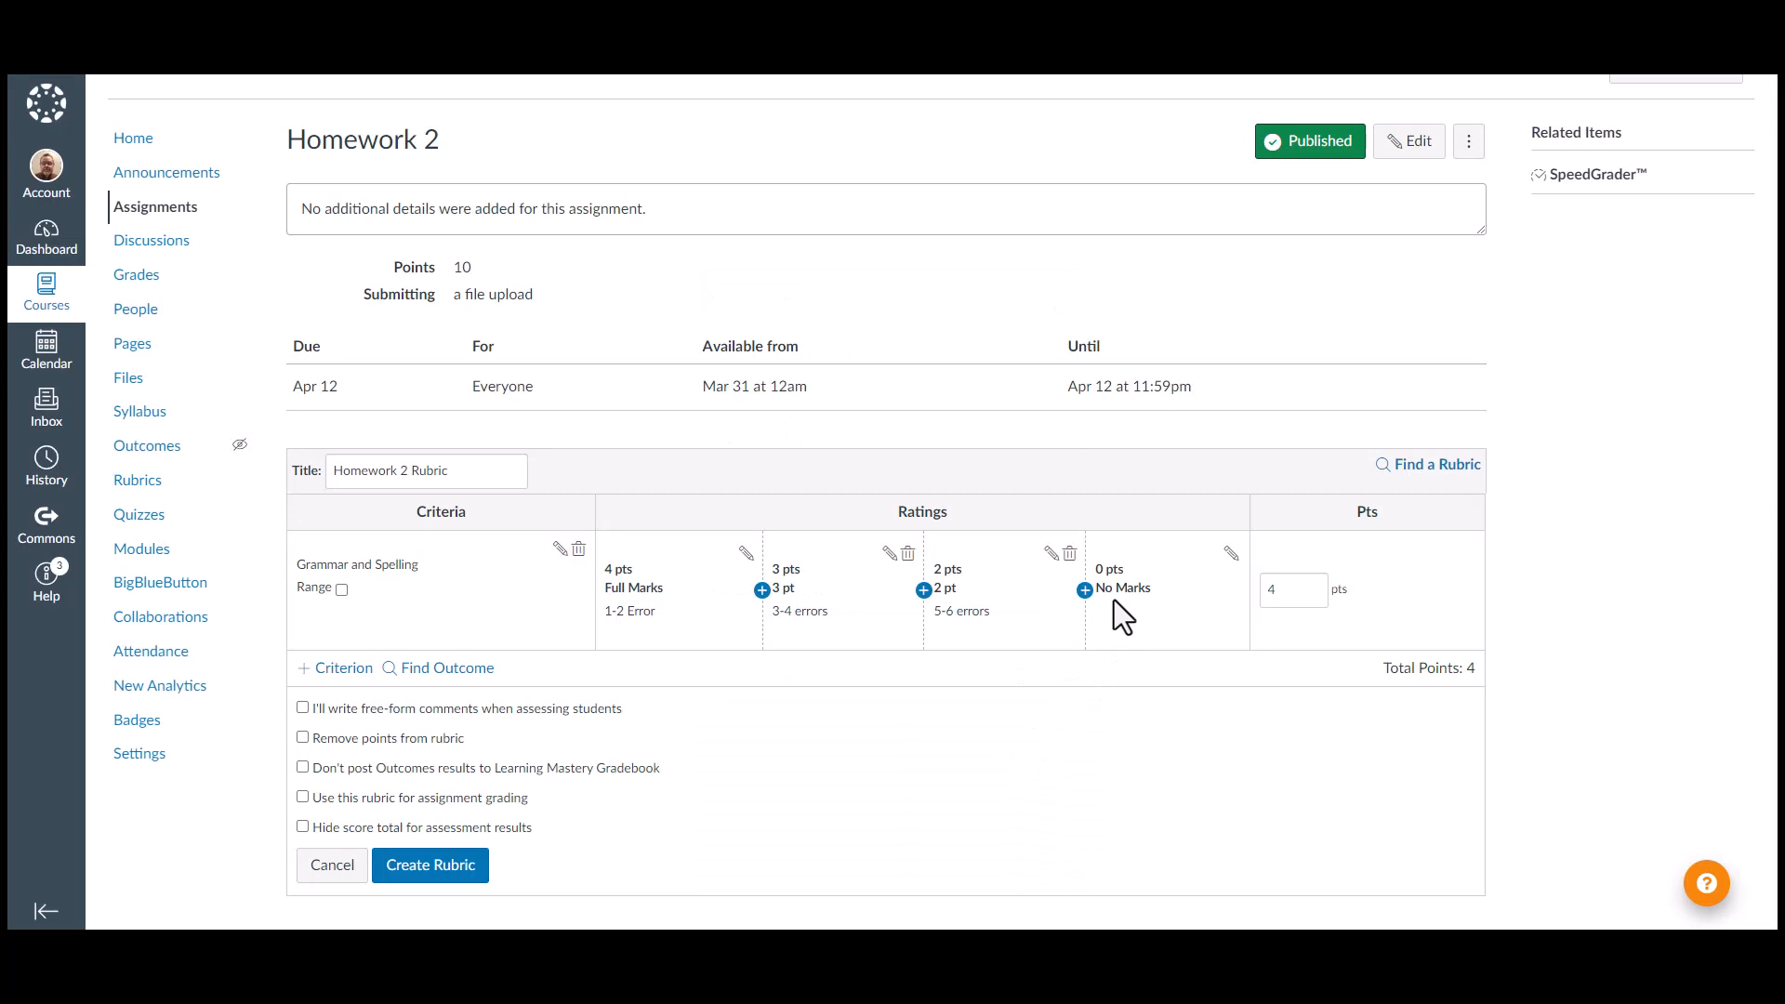
Give the No Marks rating of Grammar and Spelling the description "7 or more errors"
left_click(1231, 555)
left_click(865, 646)
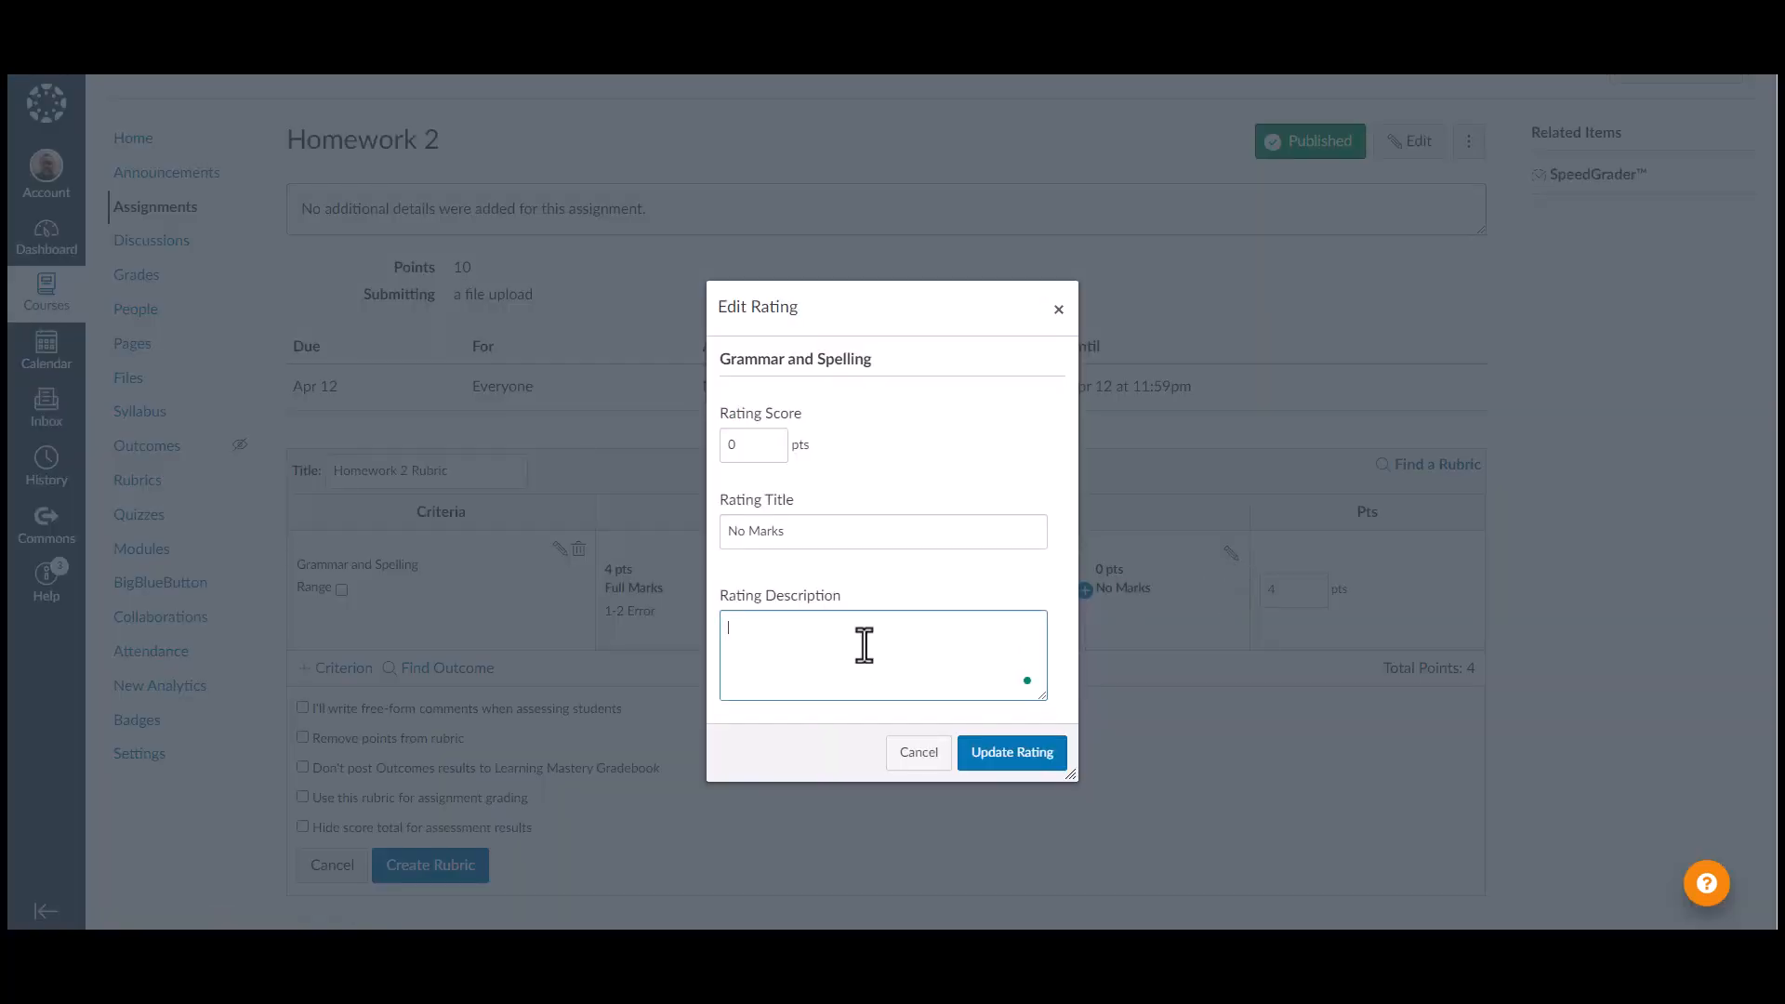
type("7 or more errors")
left_click(988, 755)
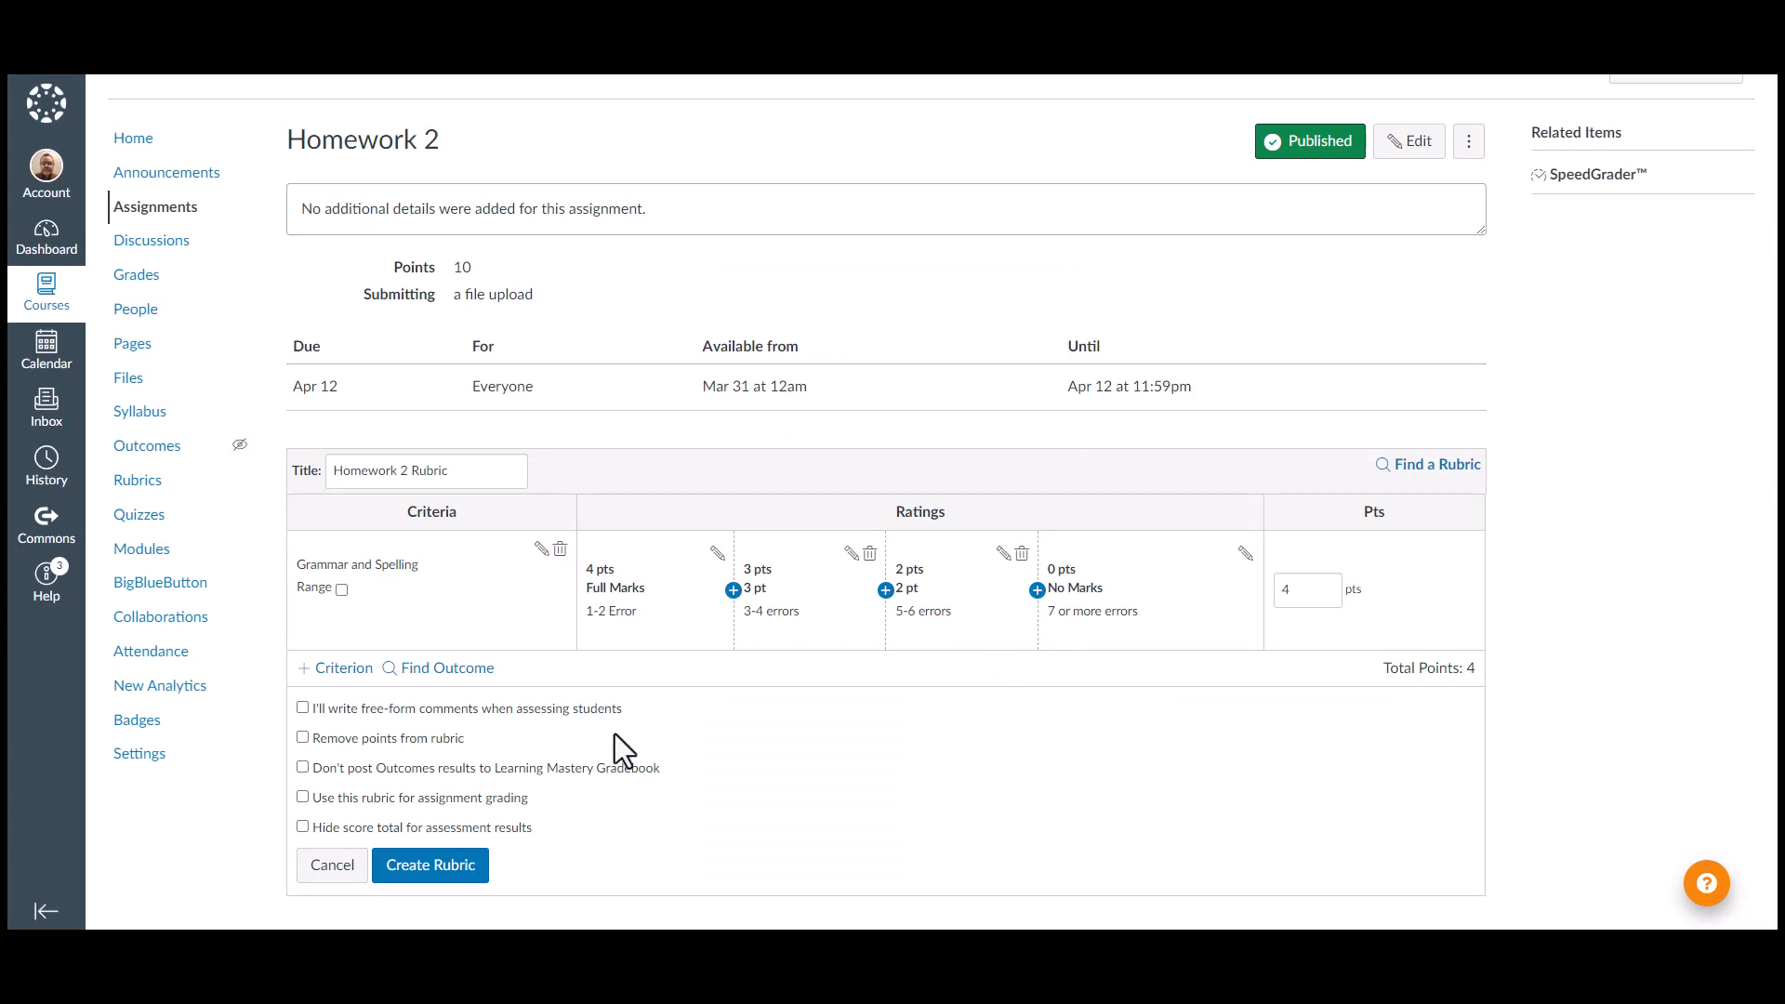
Create the Homework 2 Rubric and return to the course's Assignments list
scroll(625, 733, "down", 1)
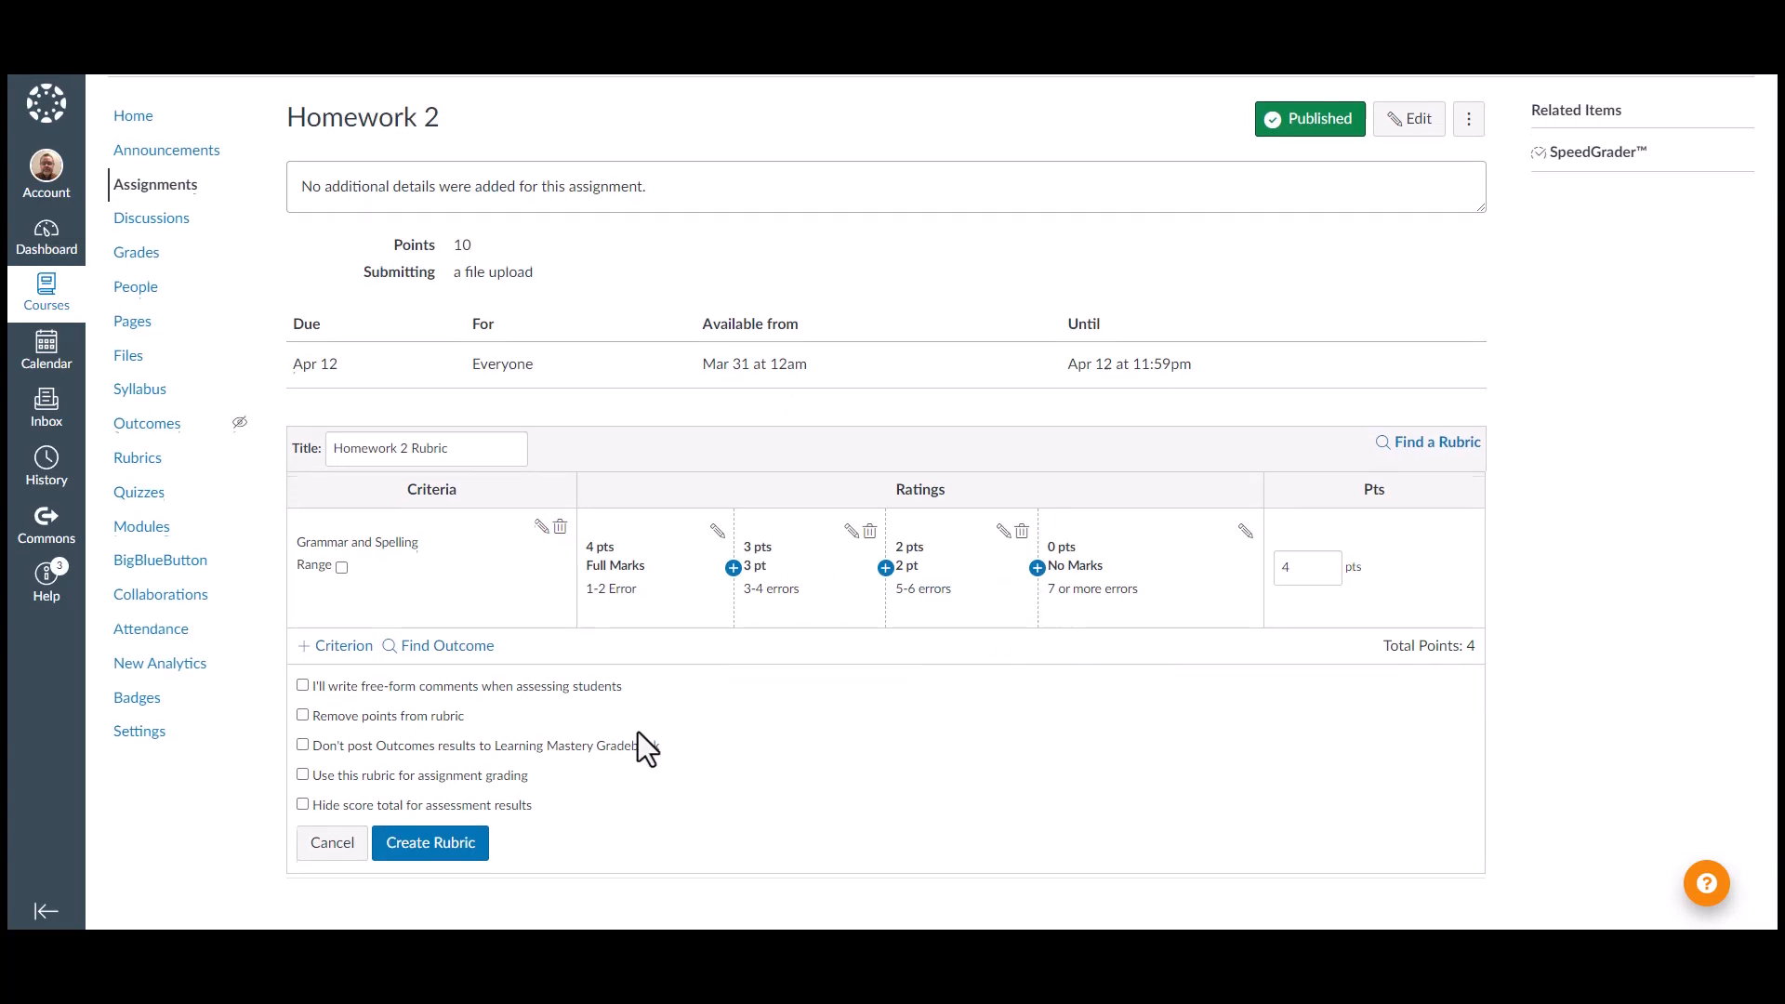
left_click(420, 848)
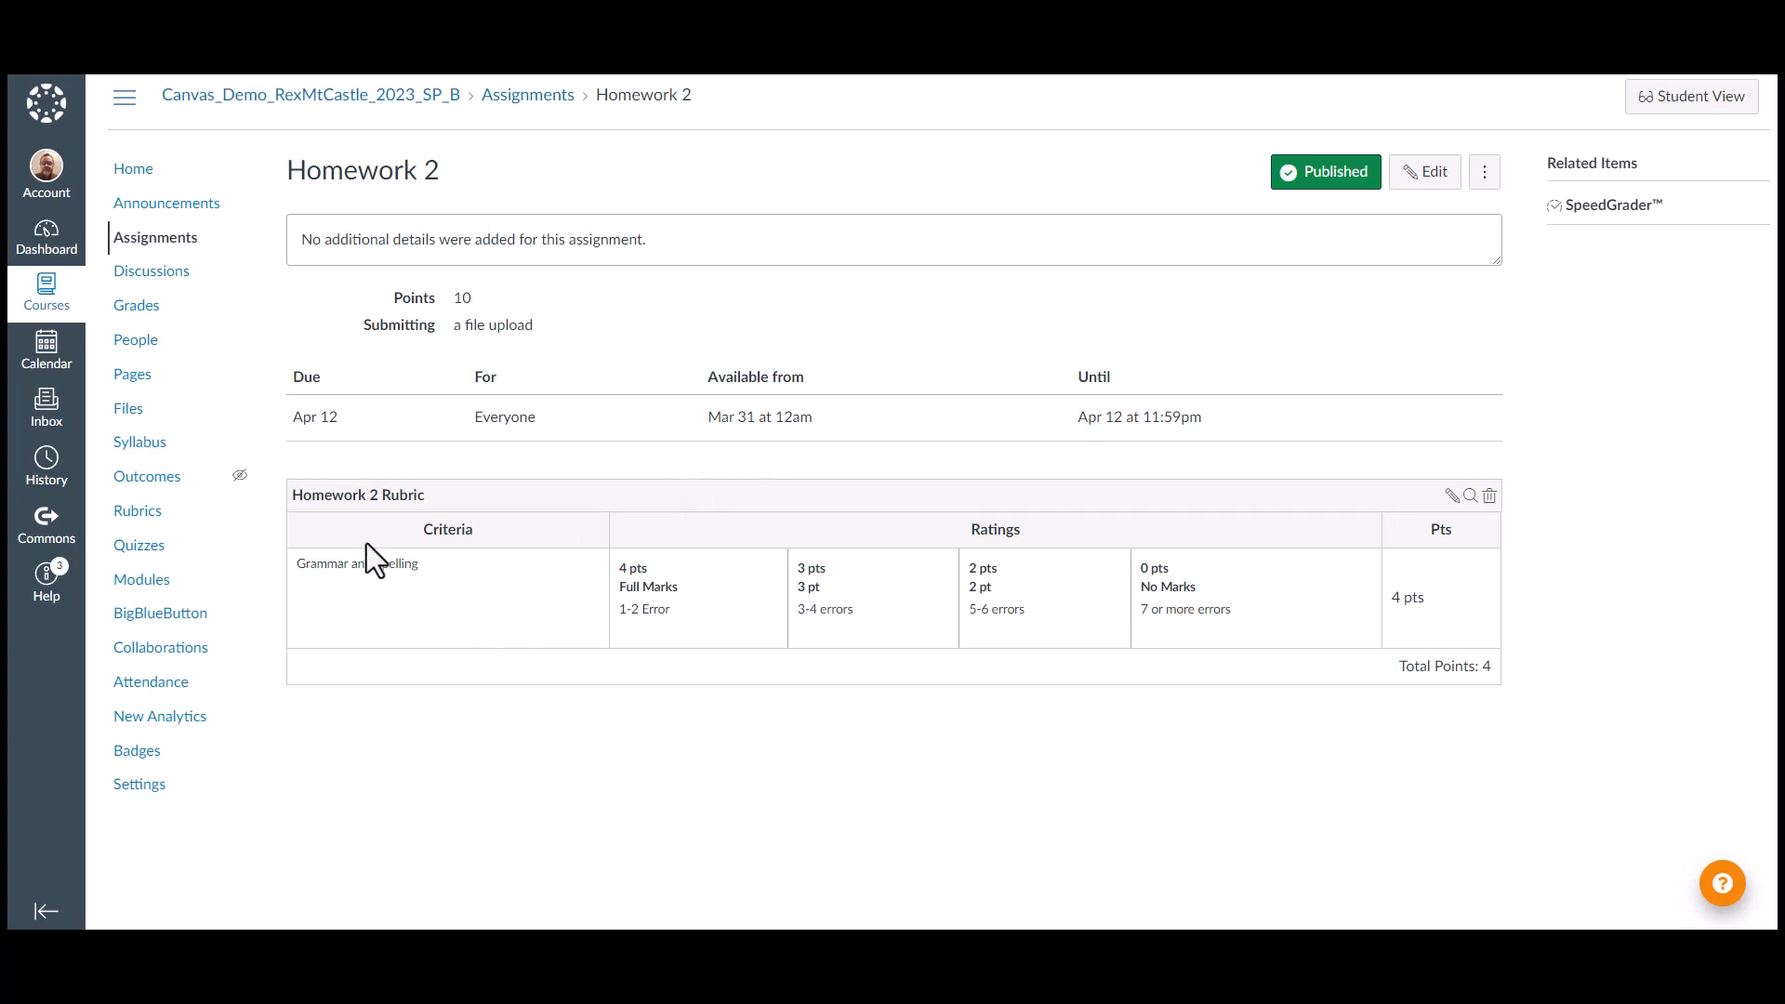
left_click(158, 240)
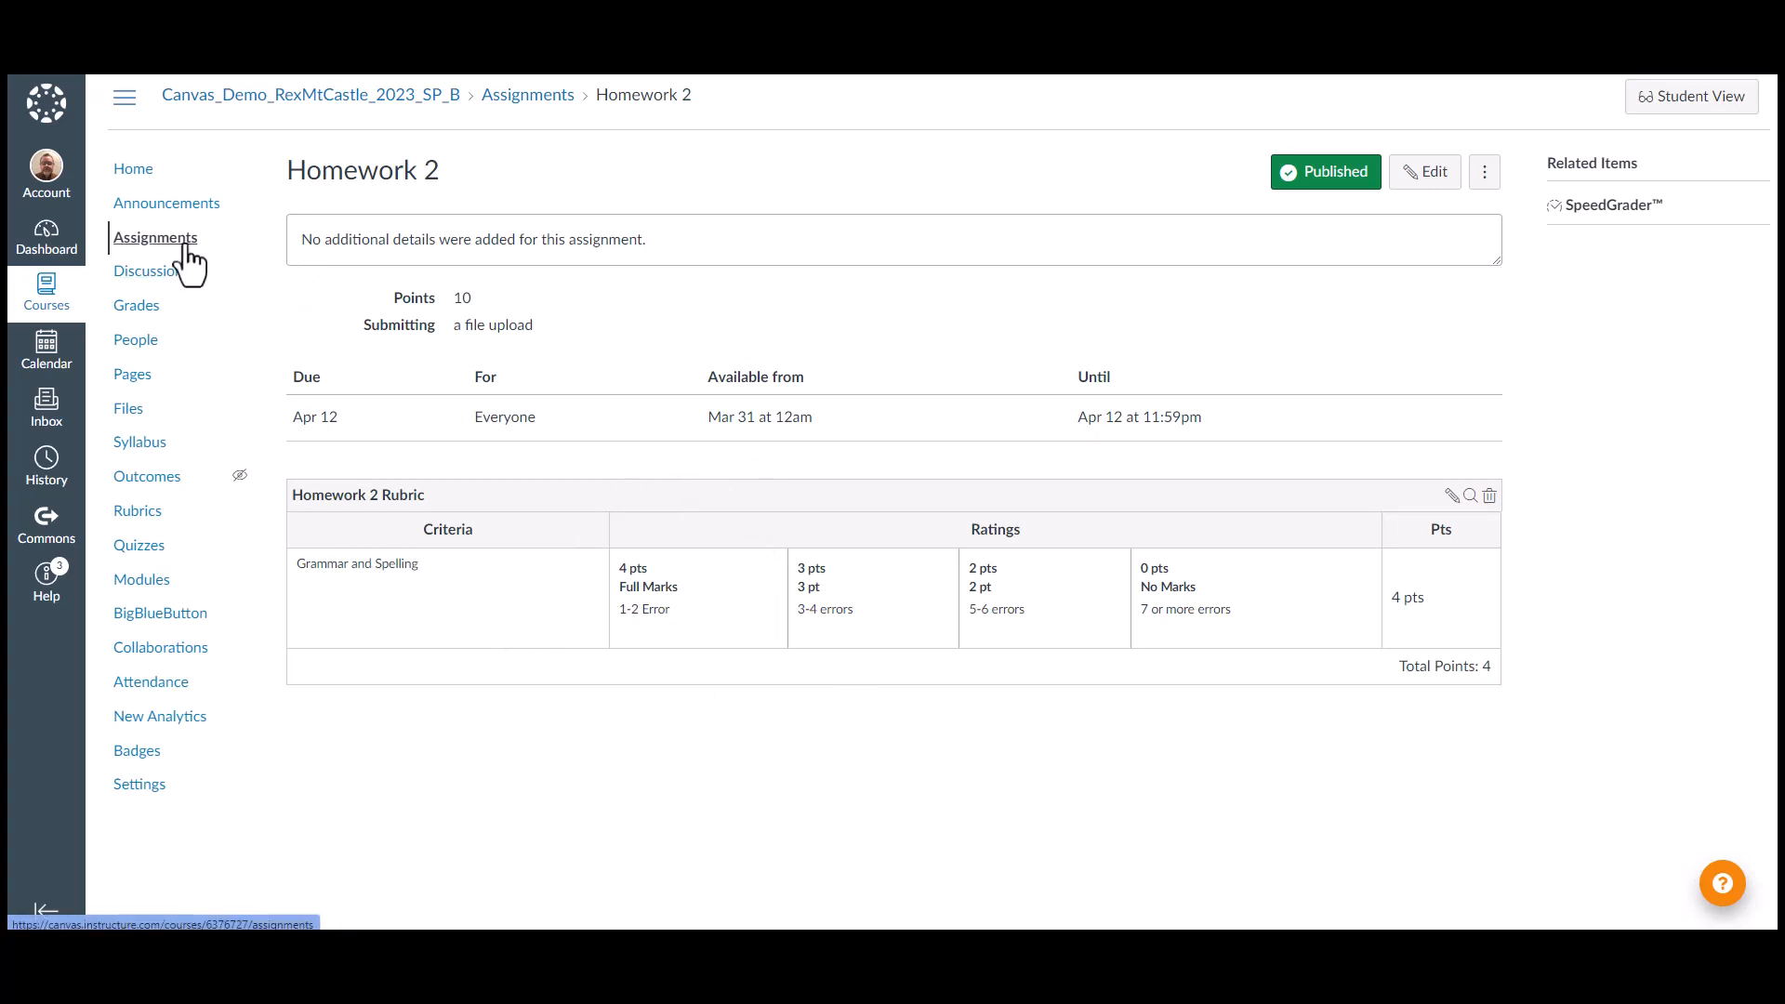